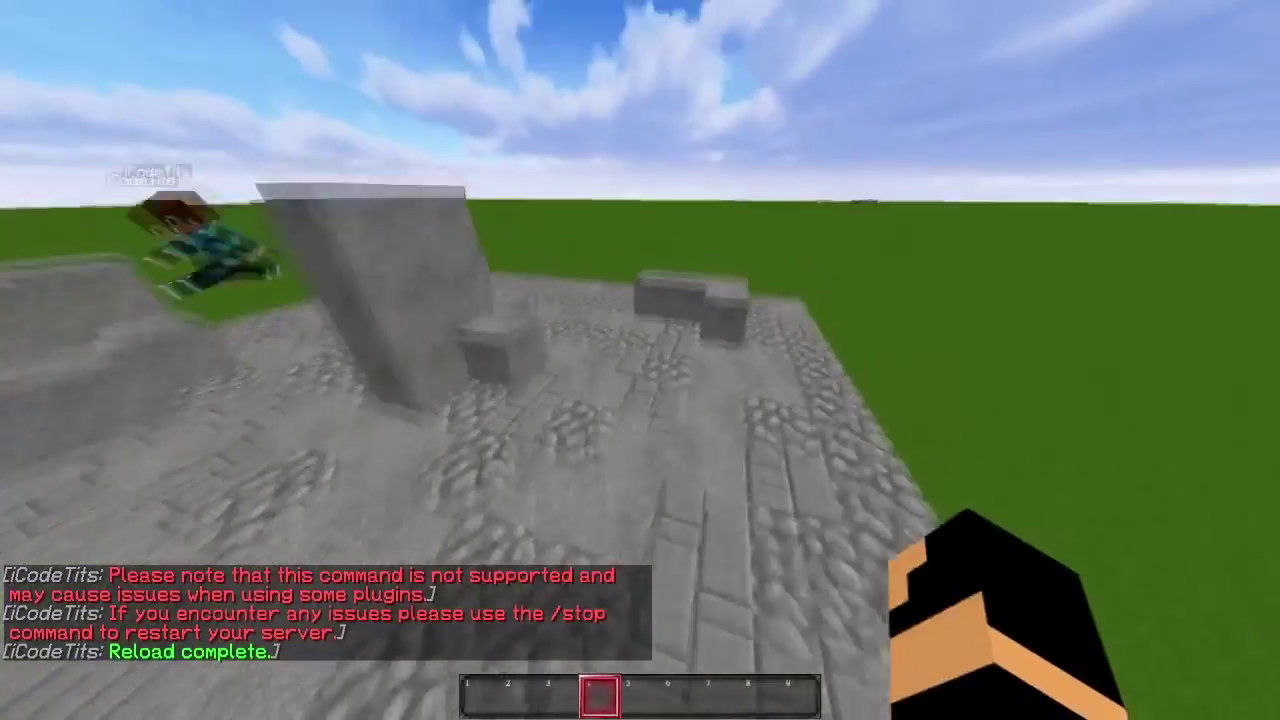
Move around the cobblestone and stone platform to examine its corner blocks and central pillar from several sides
key(w)
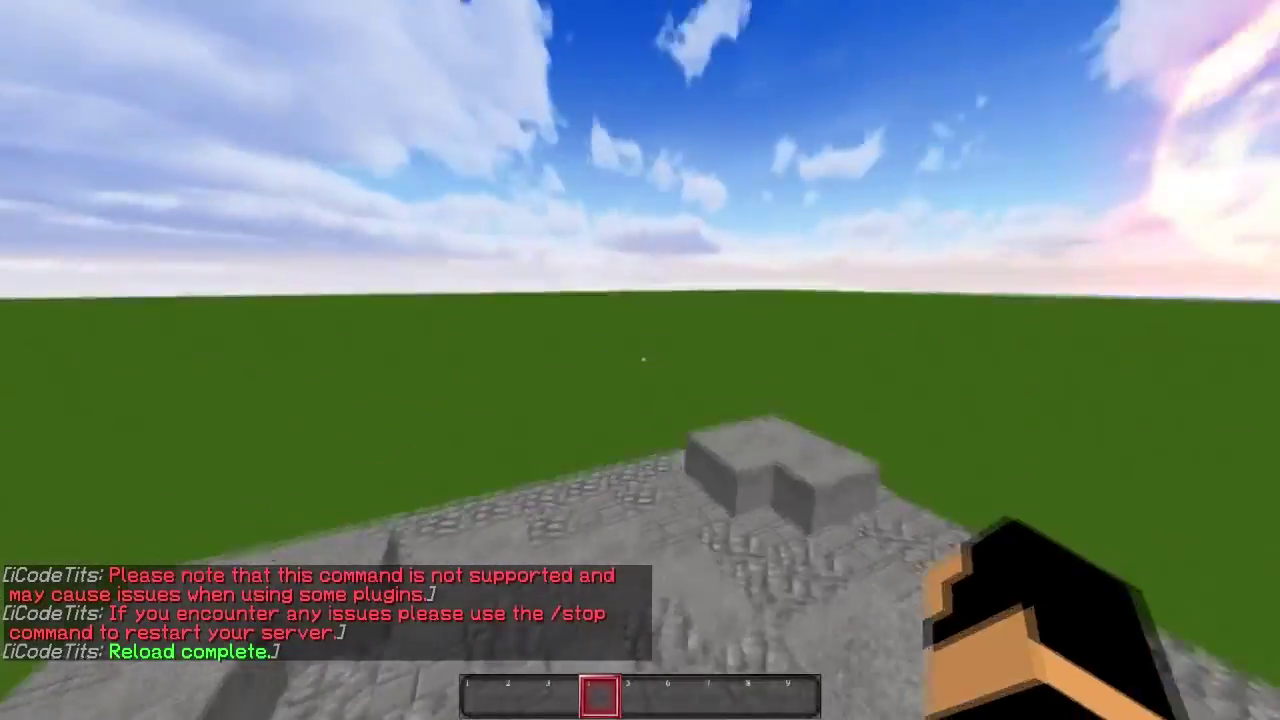
key(w)
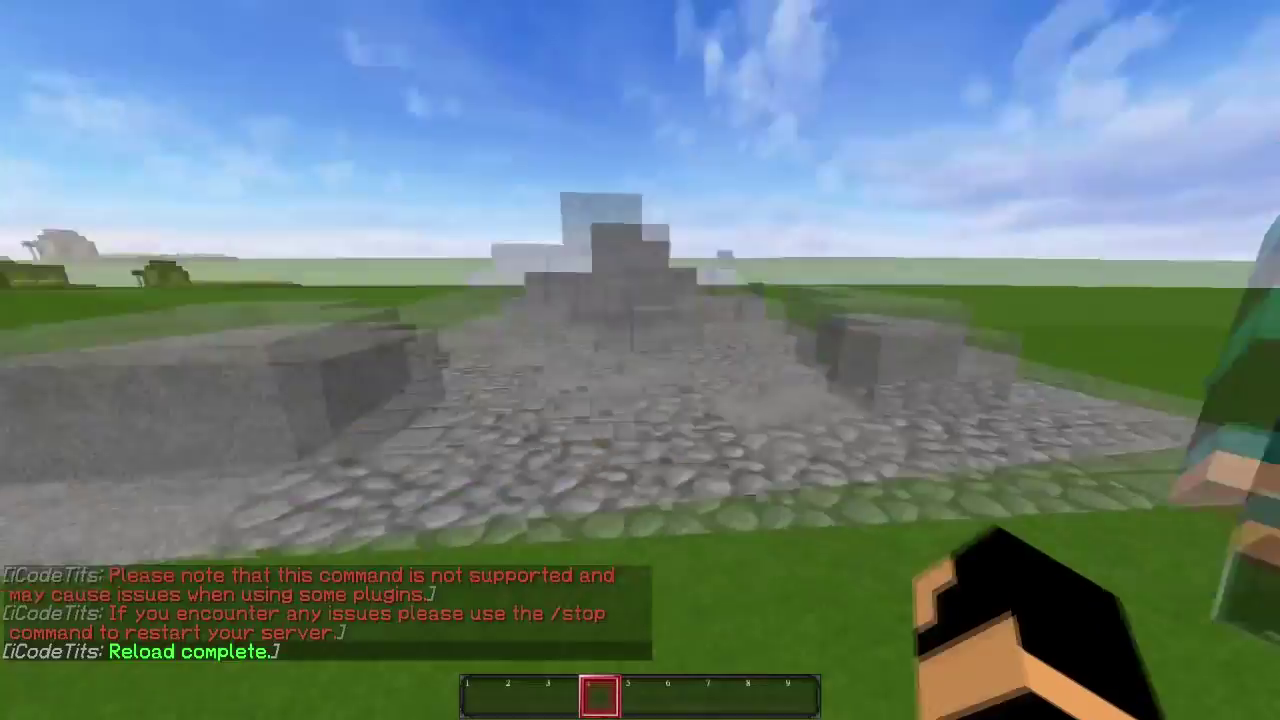
key(w)
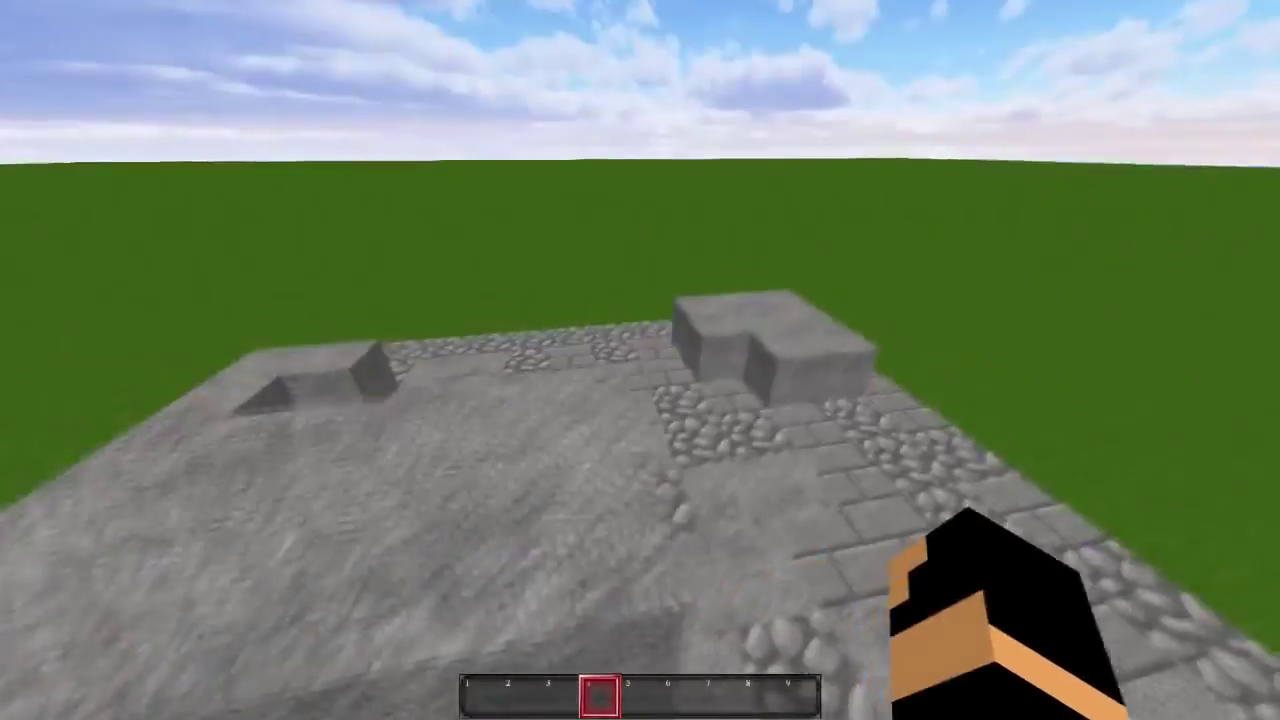
key(w)
key(w)
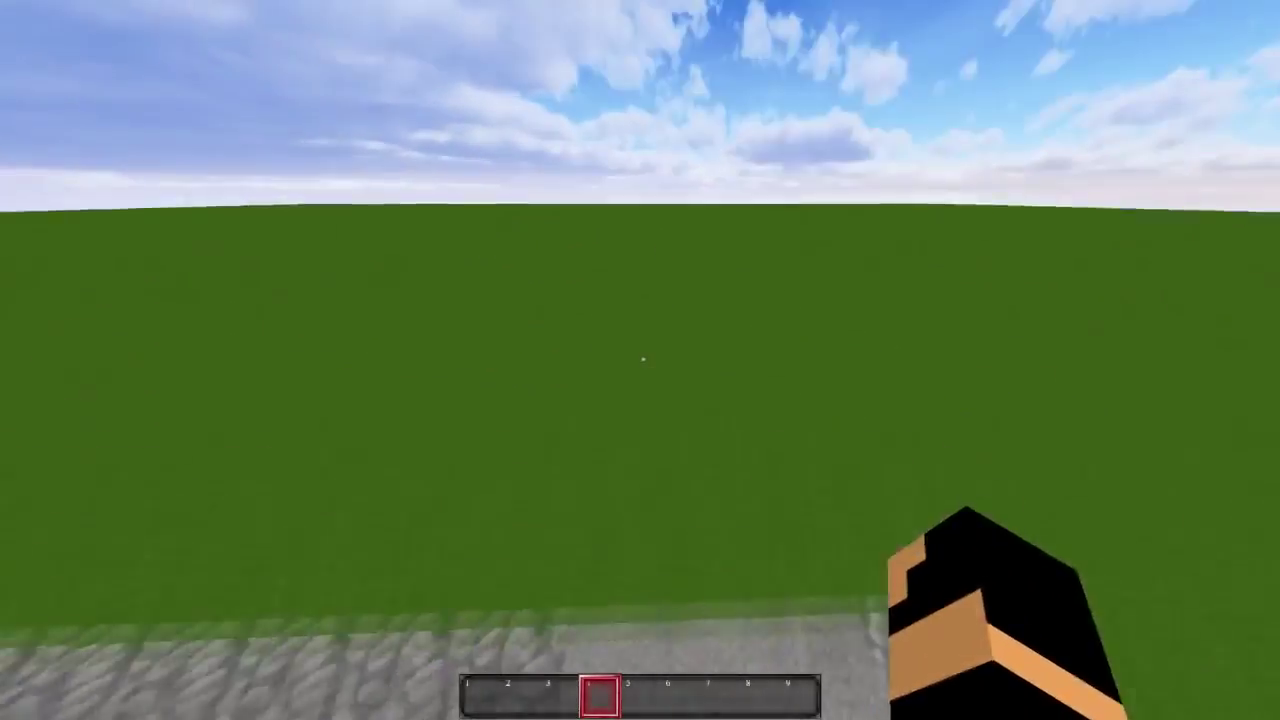
key(d)
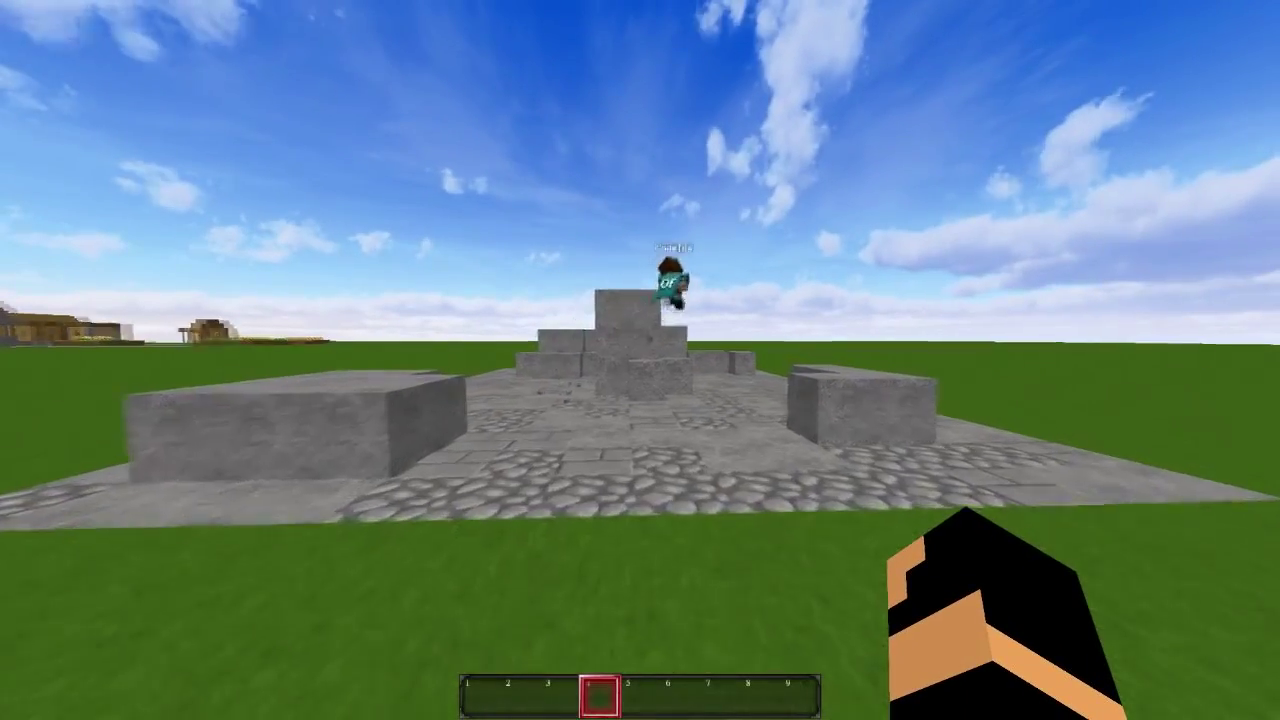
key(w)
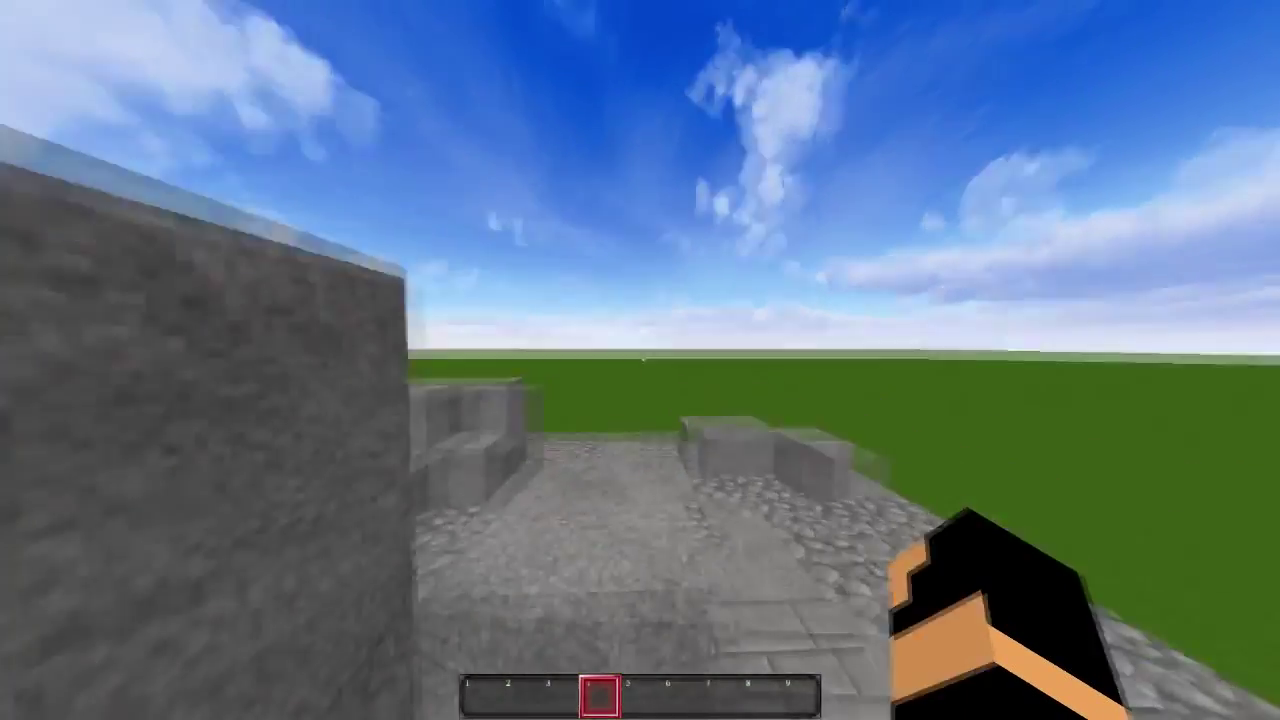
key(w)
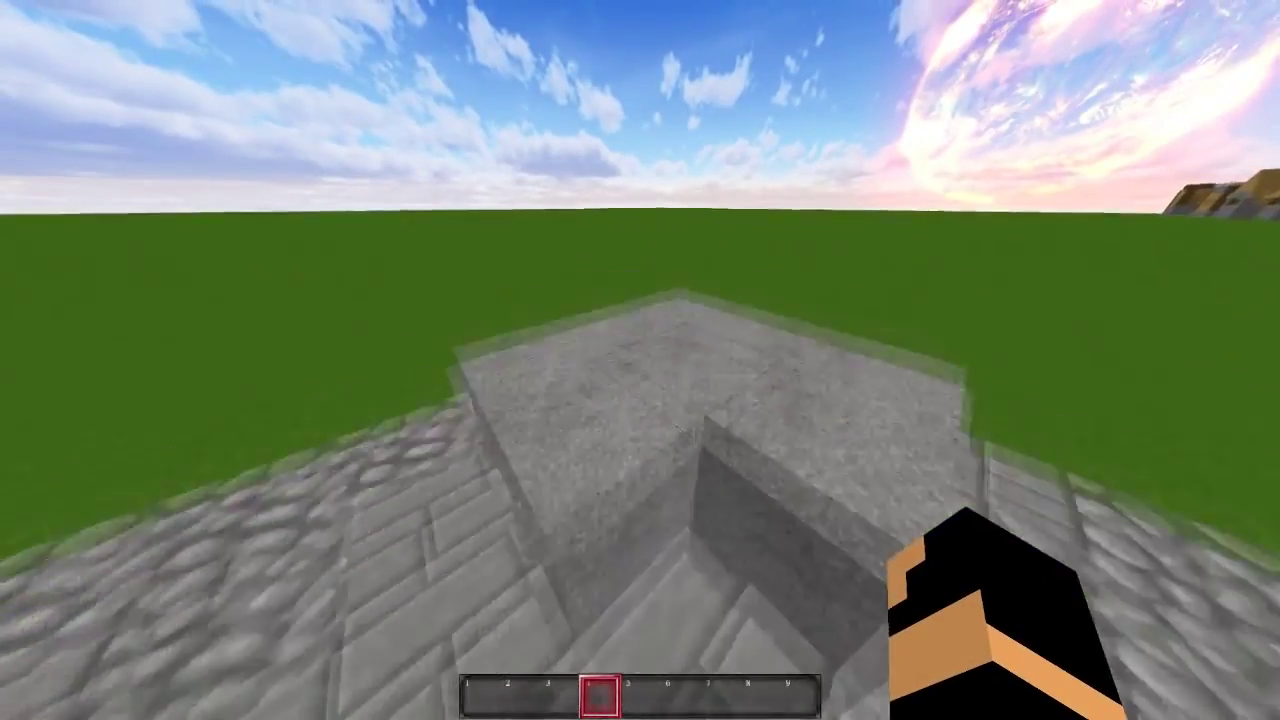
key(space)
key(w)
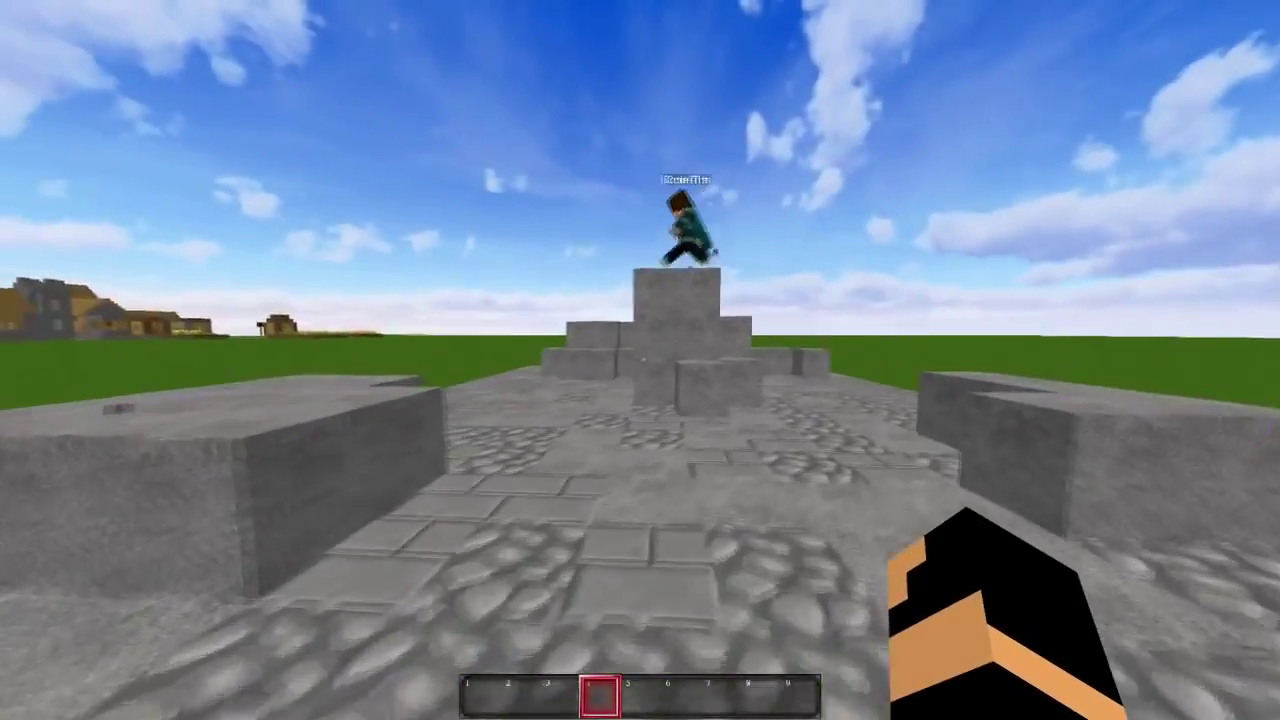
key(w)
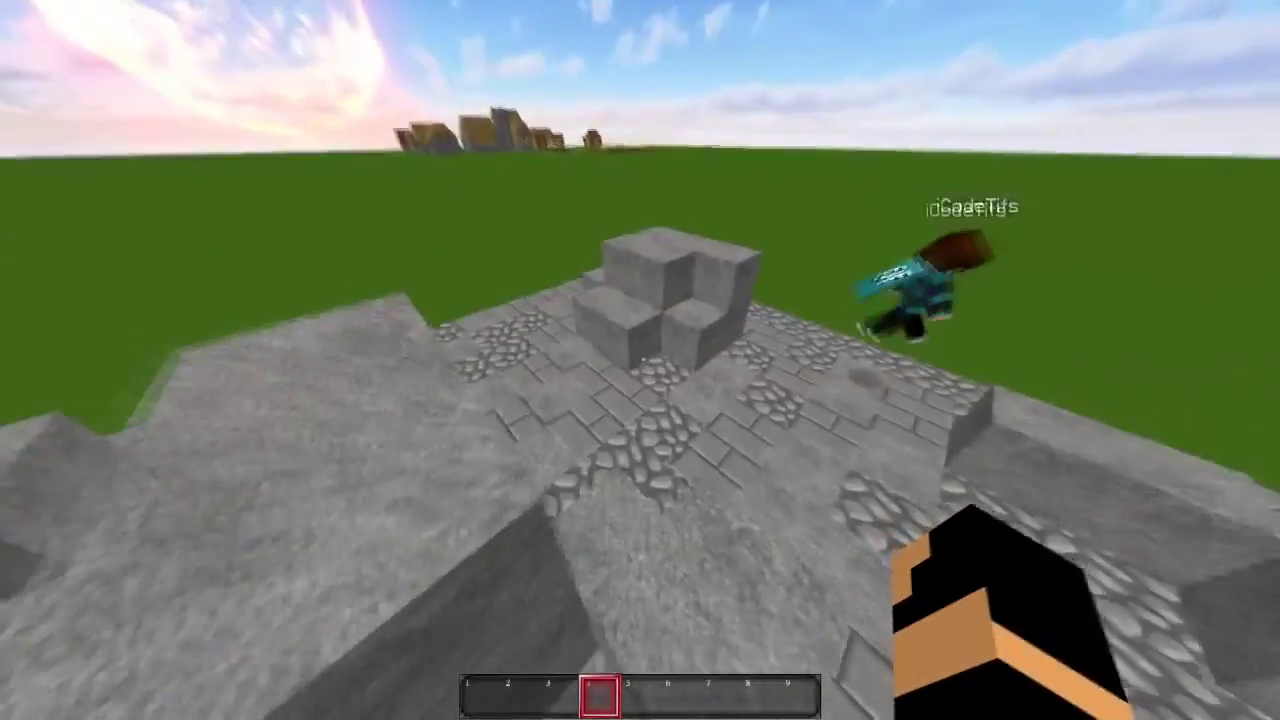
key(w)
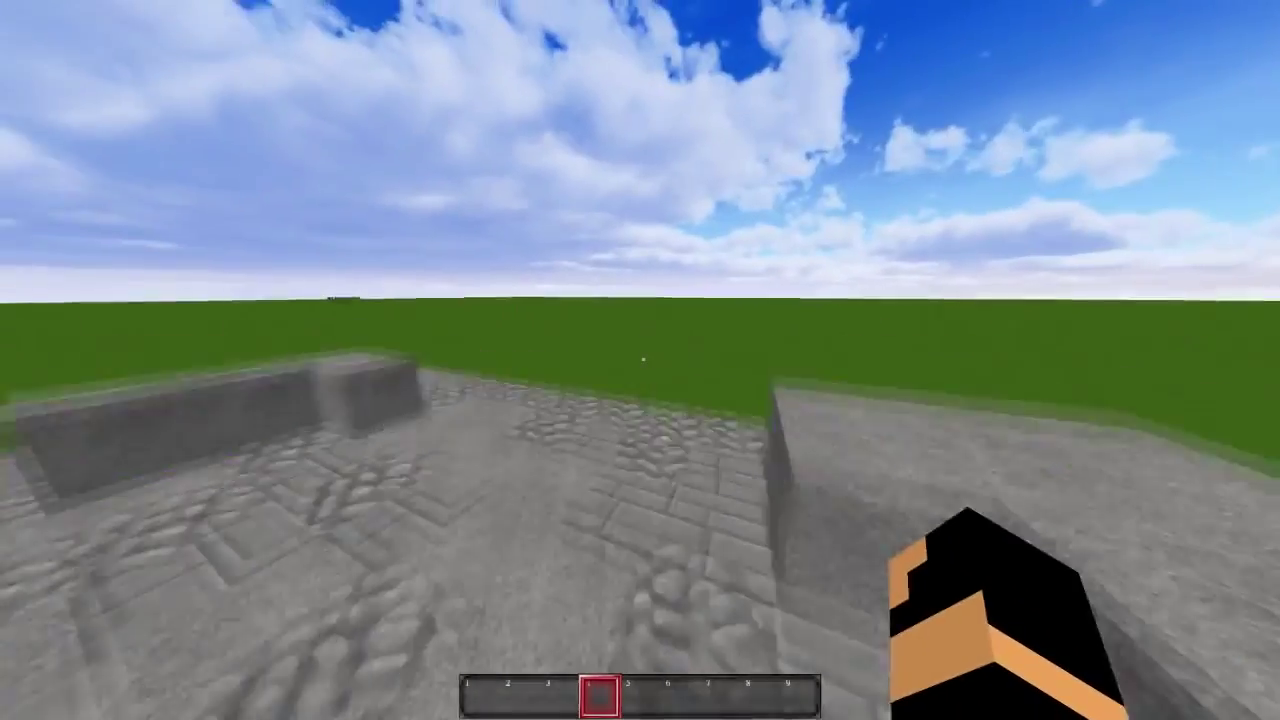
key(Tab)
key(s)
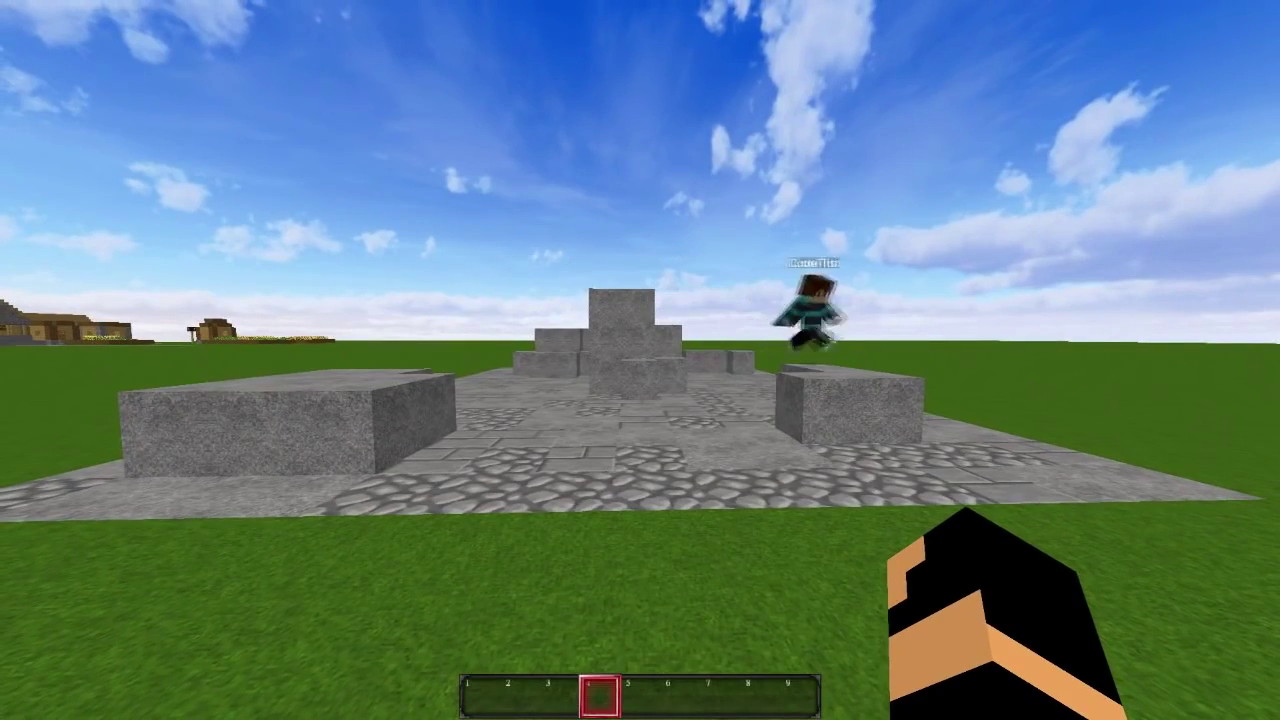
key(s)
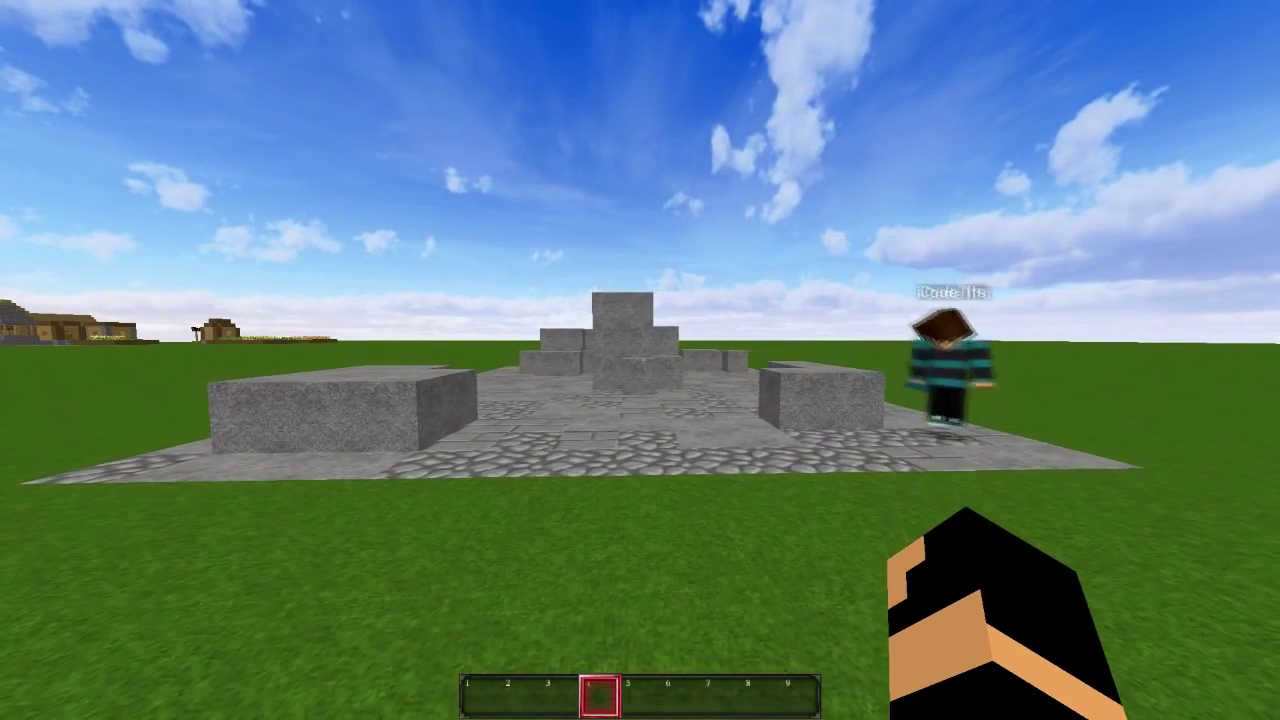
key(w)
key(Tab)
Run the /supplycrates command to list the plugin's subcommands and read through them in the chat
key(slash)
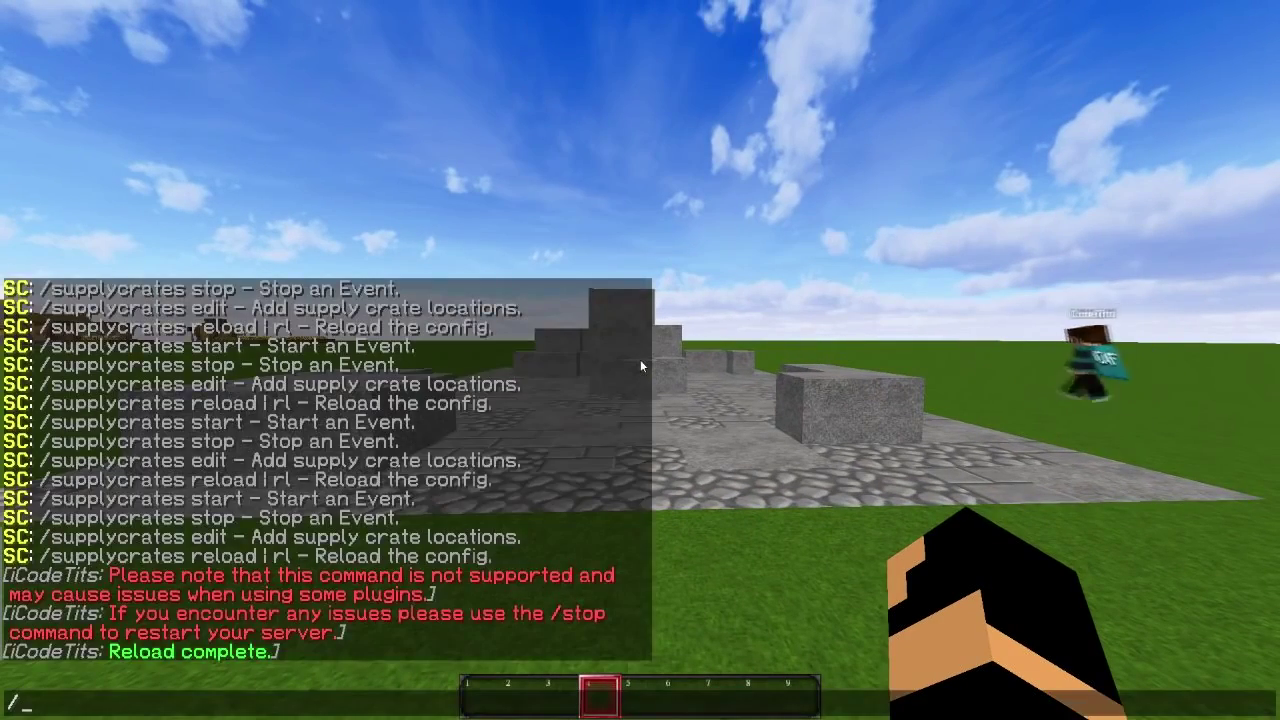
key(Escape)
key(slash)
text(sup)
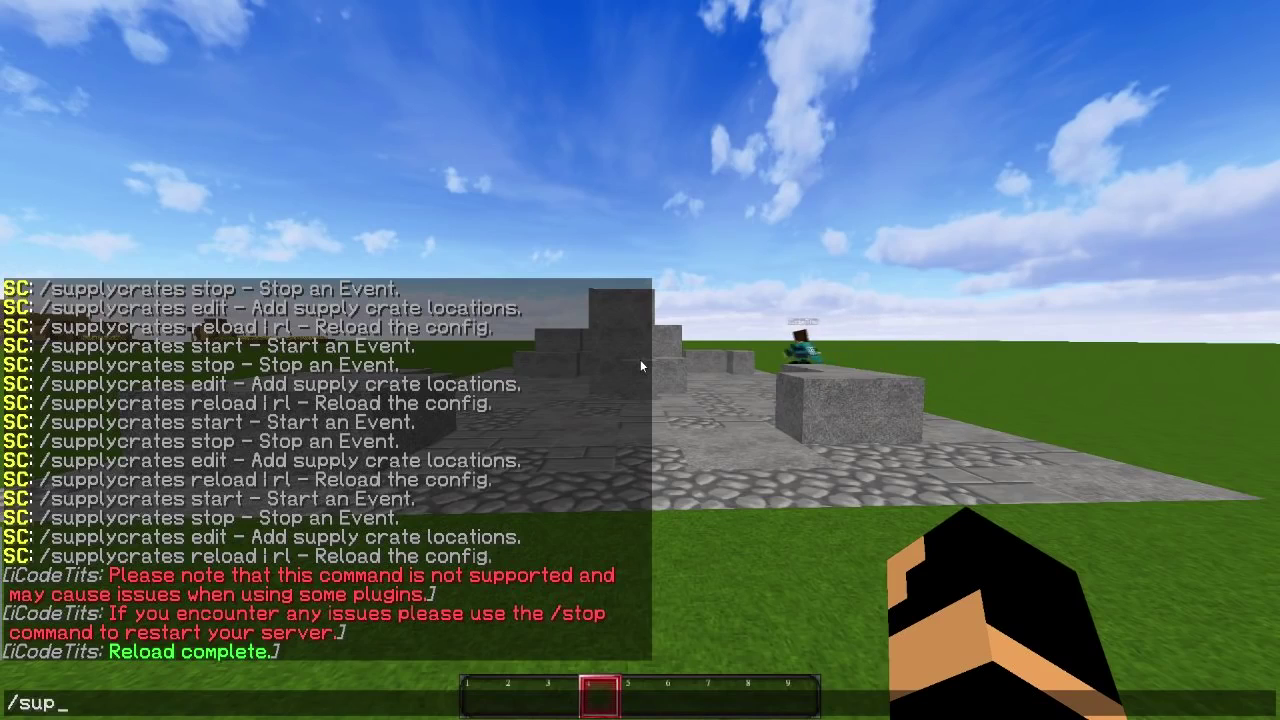
text(plycates)
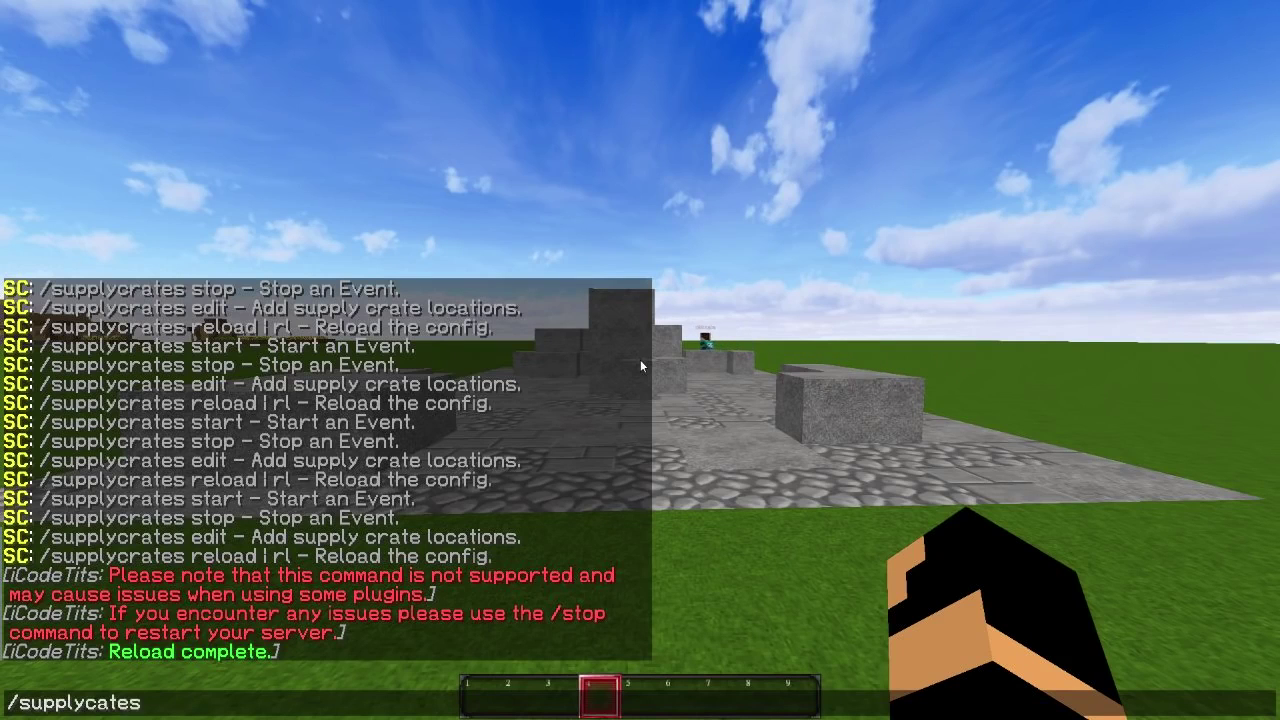
key(BackSpace)
key(BackSpace)
key(BackSpace)
key(BackSpace)
text(rates)
key(Return)
key(t)
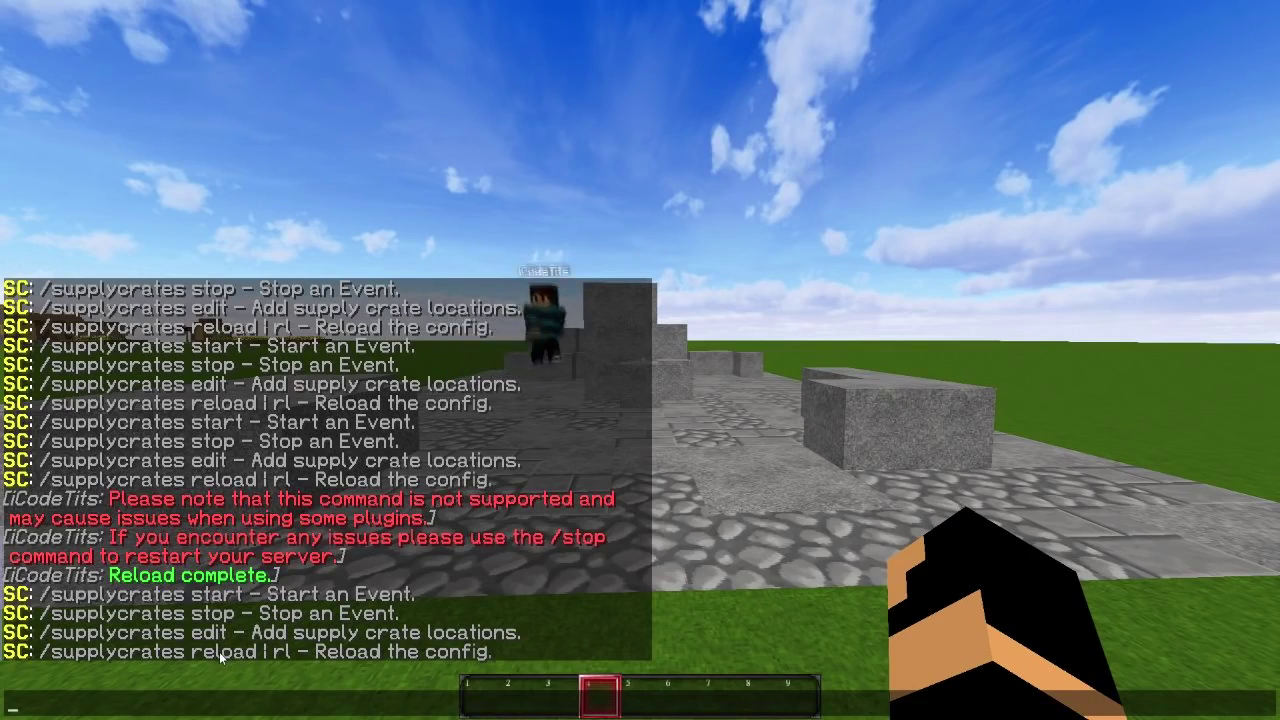
key(Escape)
key(t)
key(Escape)
Enable supply crate location editing by running /supplycrates edit
key(slash)
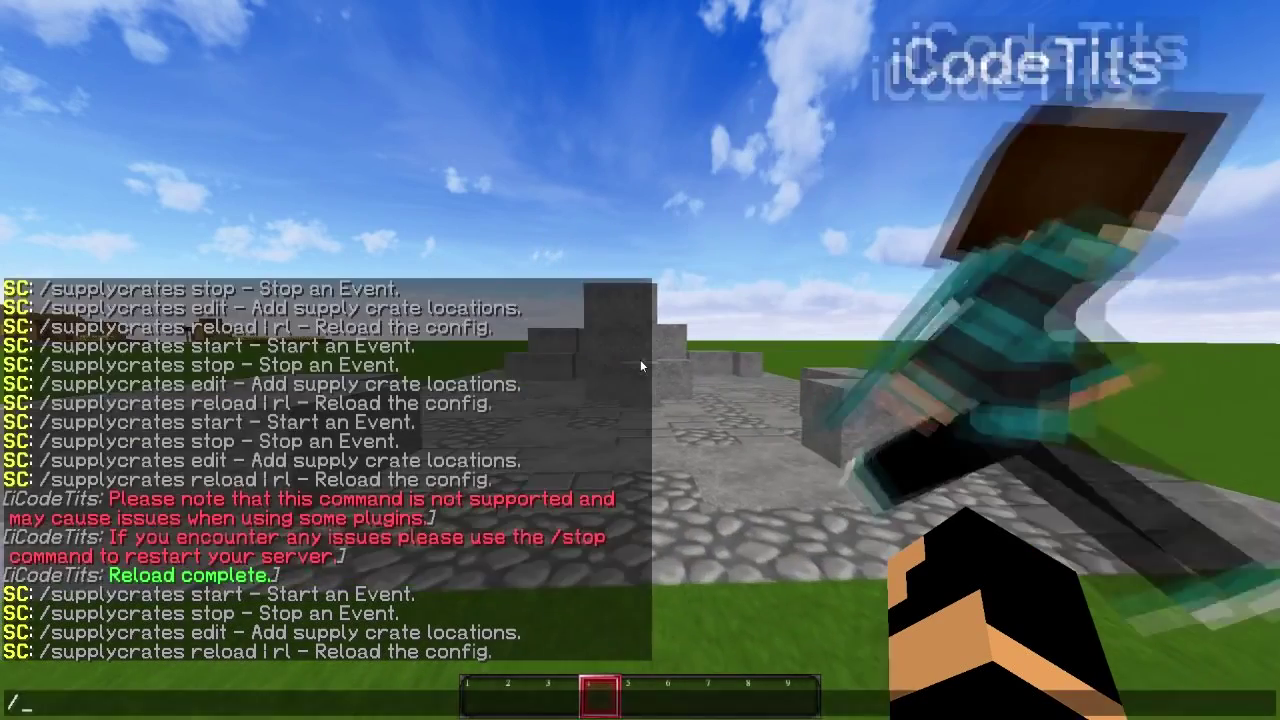
text(supply)
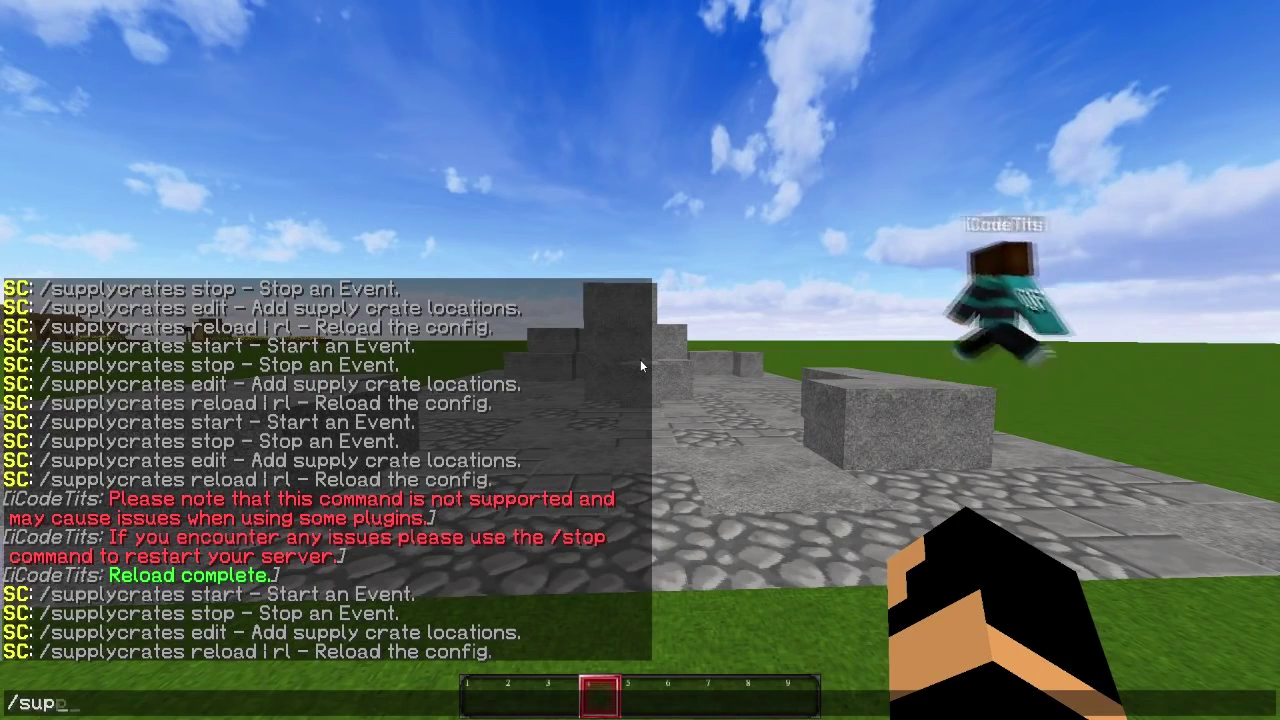
text(crates)
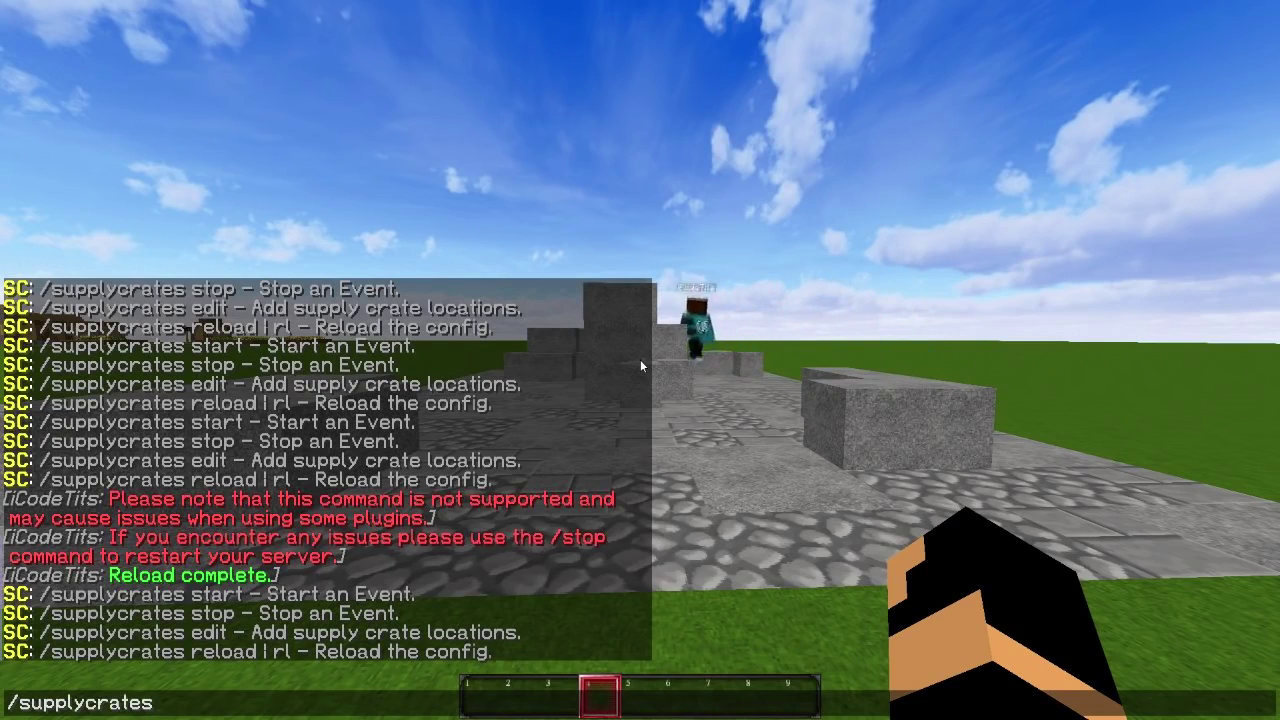
text( edit)
key(Return)
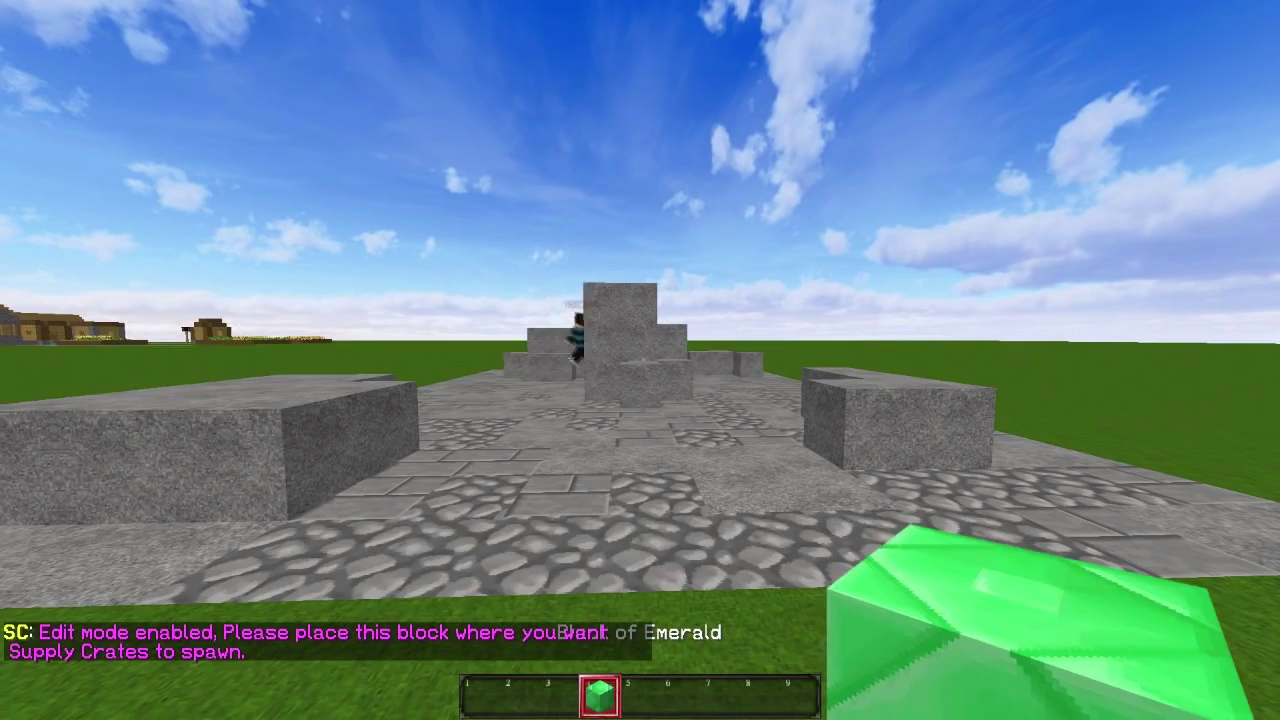
Place emerald blocks against the platform's corner structures and around the central pillar to mark supply crate spawn locations
key(w)
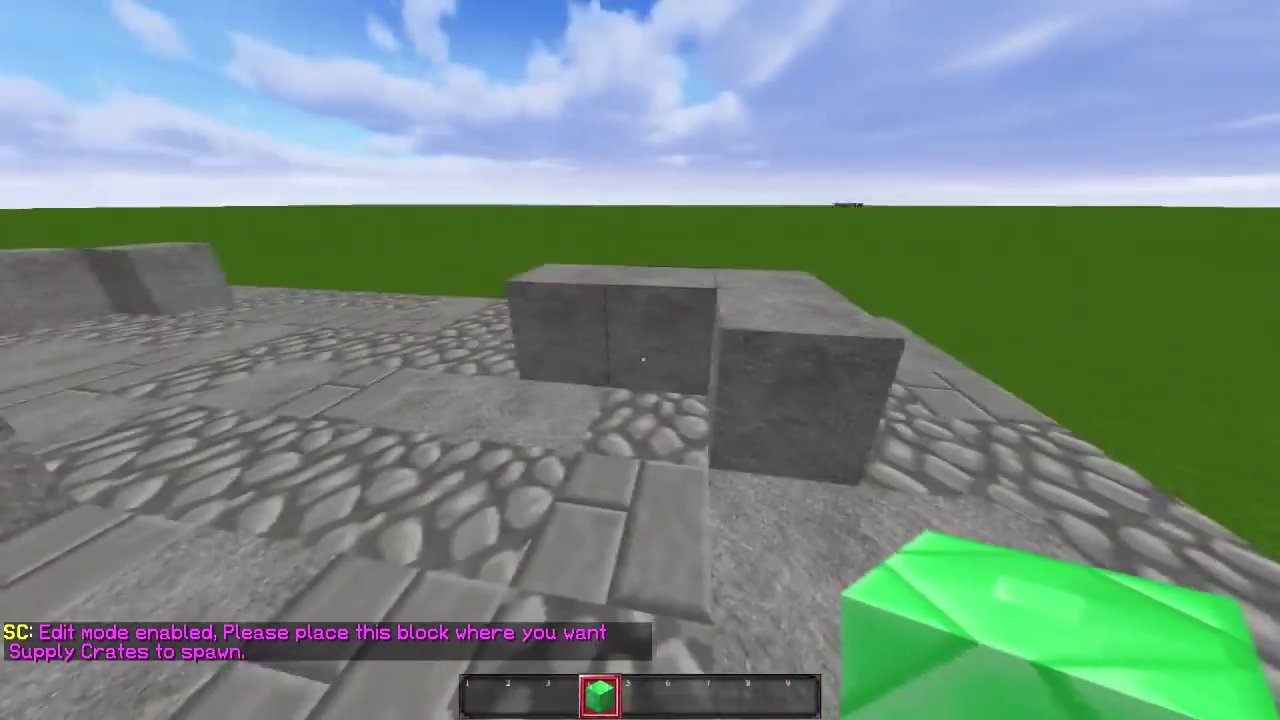
right_click(640, 360)
key(w)
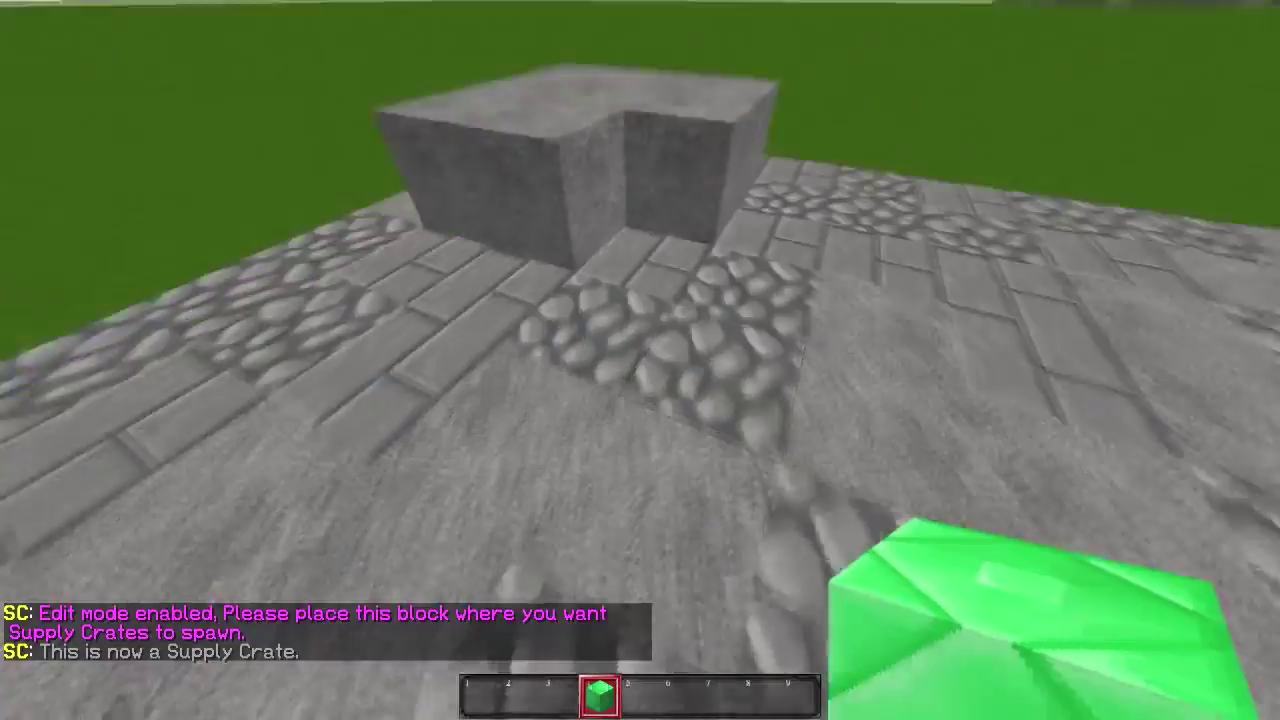
right_click(640, 360)
right_click(640, 360)
right_click(640, 360)
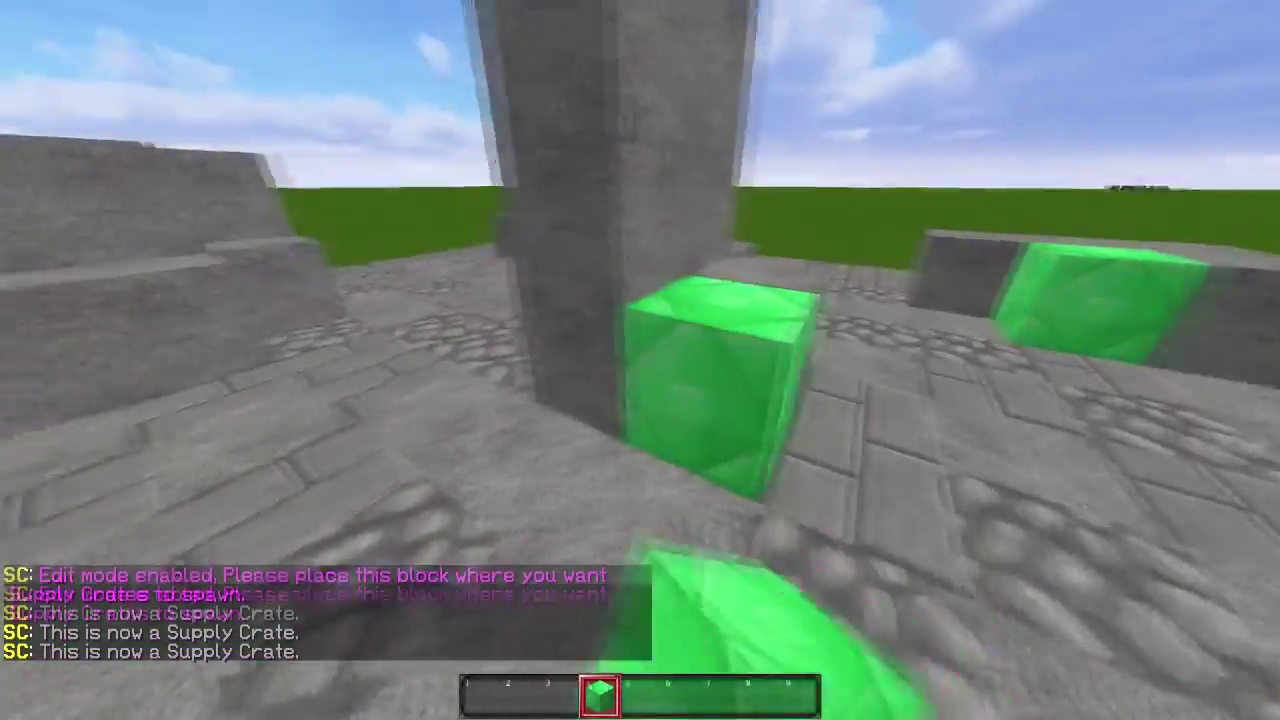
right_click(640, 360)
right_click(640, 360)
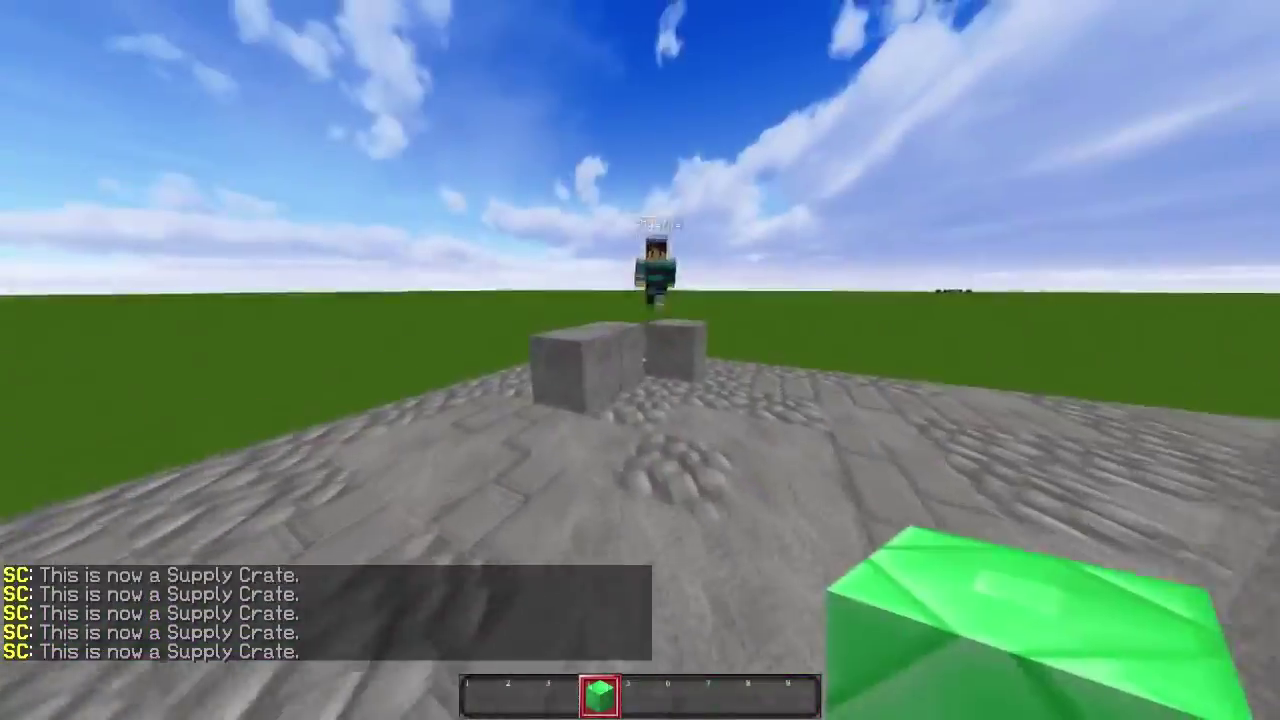
right_click(640, 360)
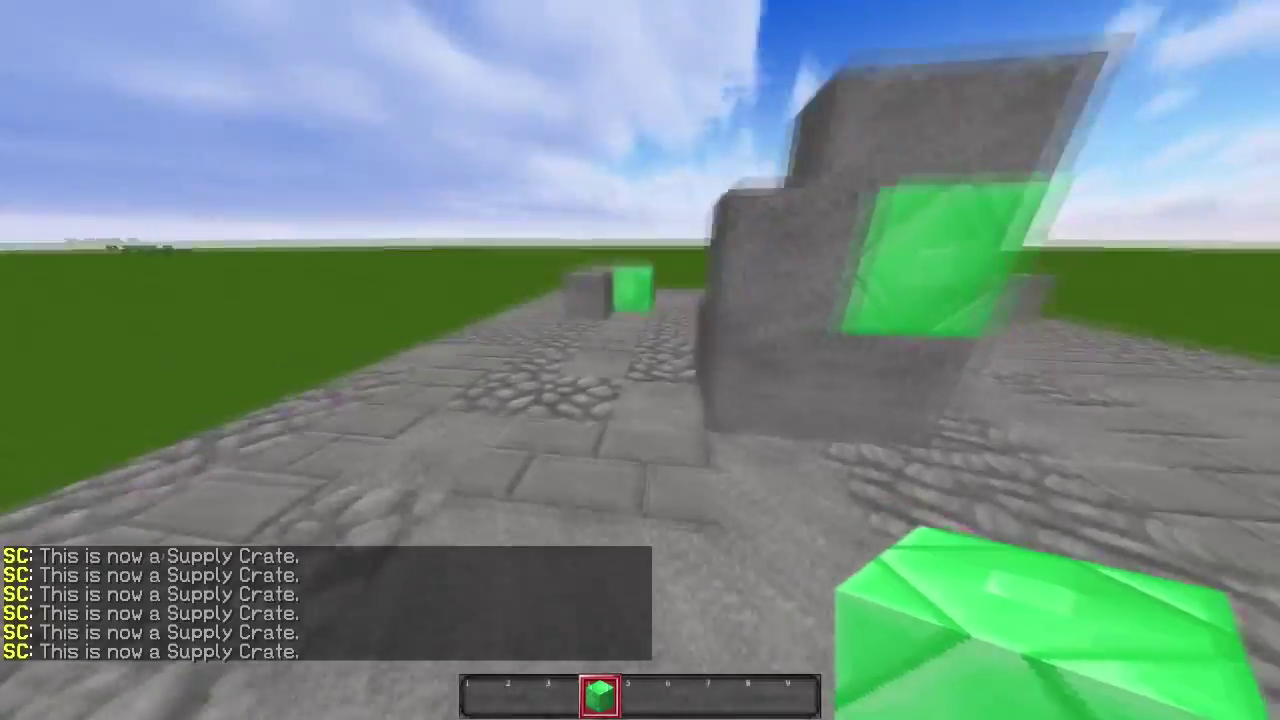
right_click(640, 360)
key(space)
key(s)
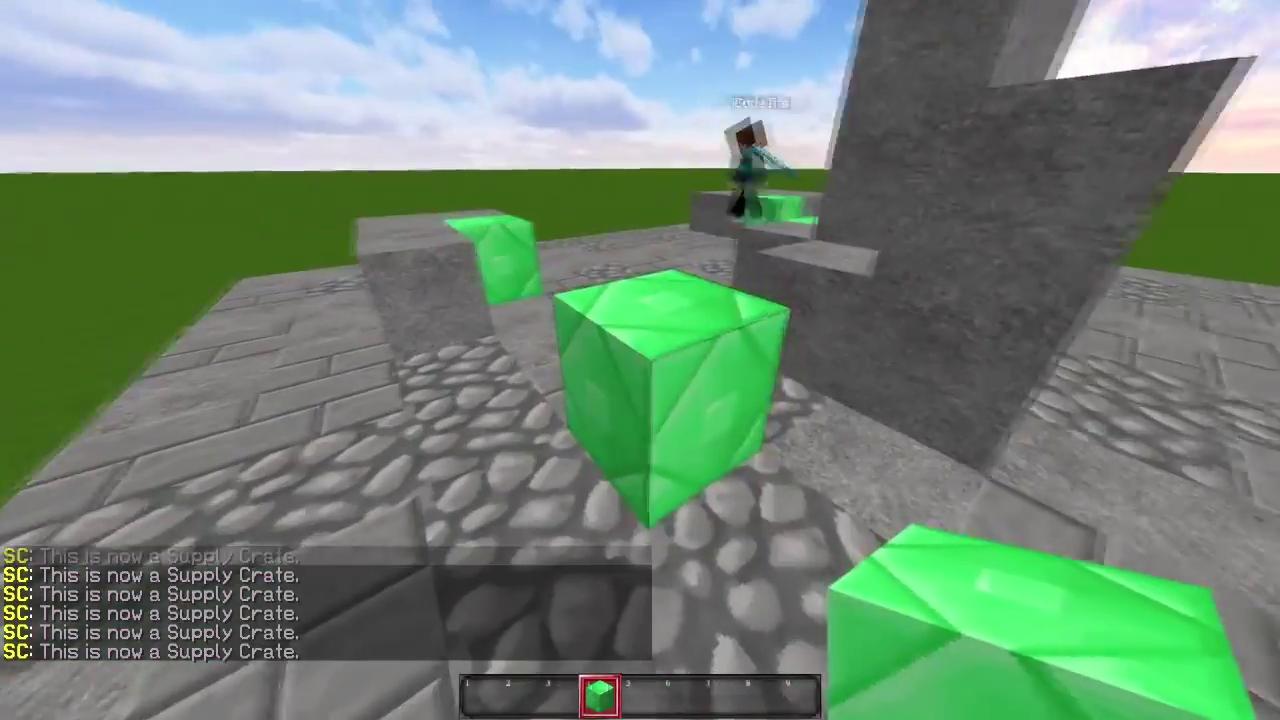
Break one free-standing emerald crate marker and place new ones on the central pillar and on a corner structure
click(640, 360)
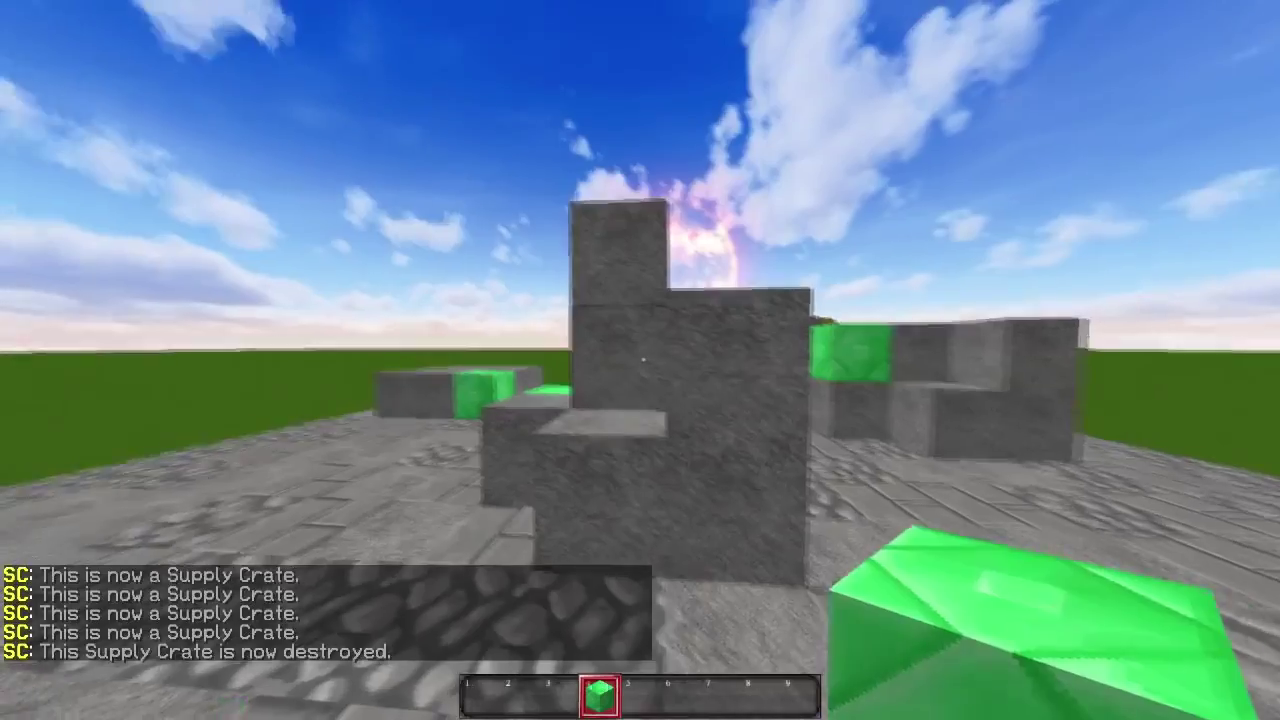
right_click(640, 360)
key(t)
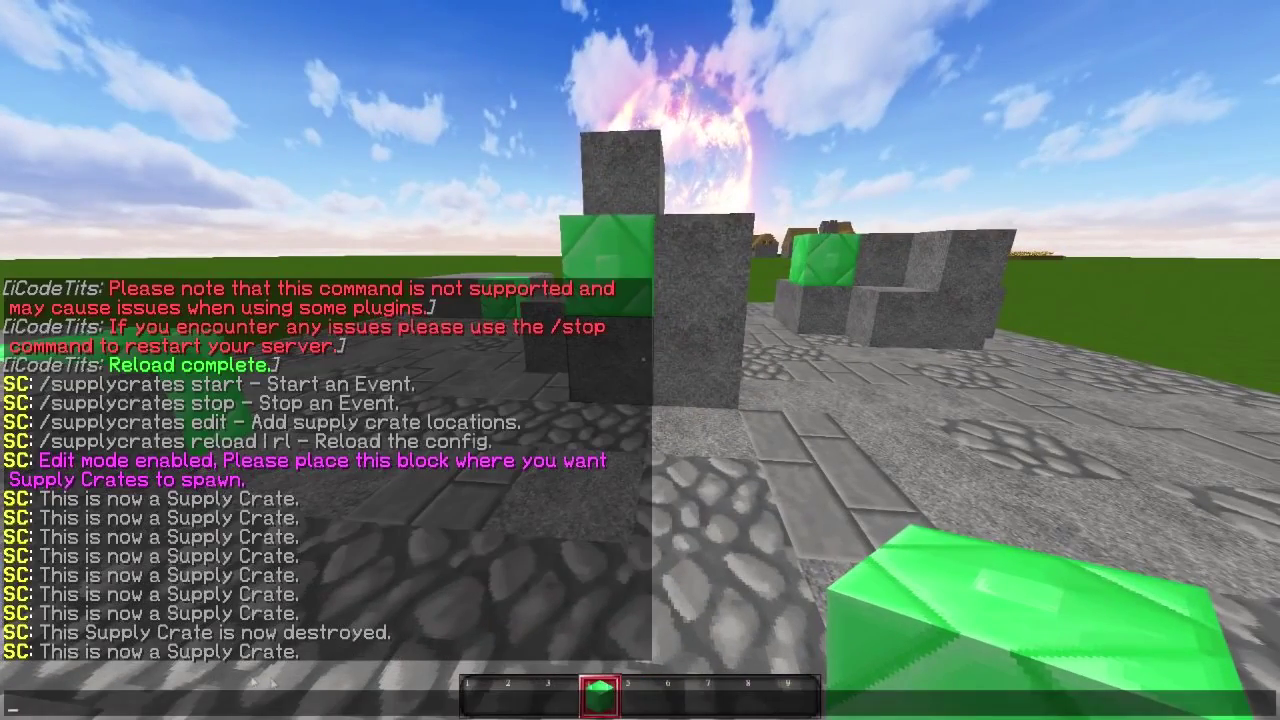
key(Escape)
key(w)
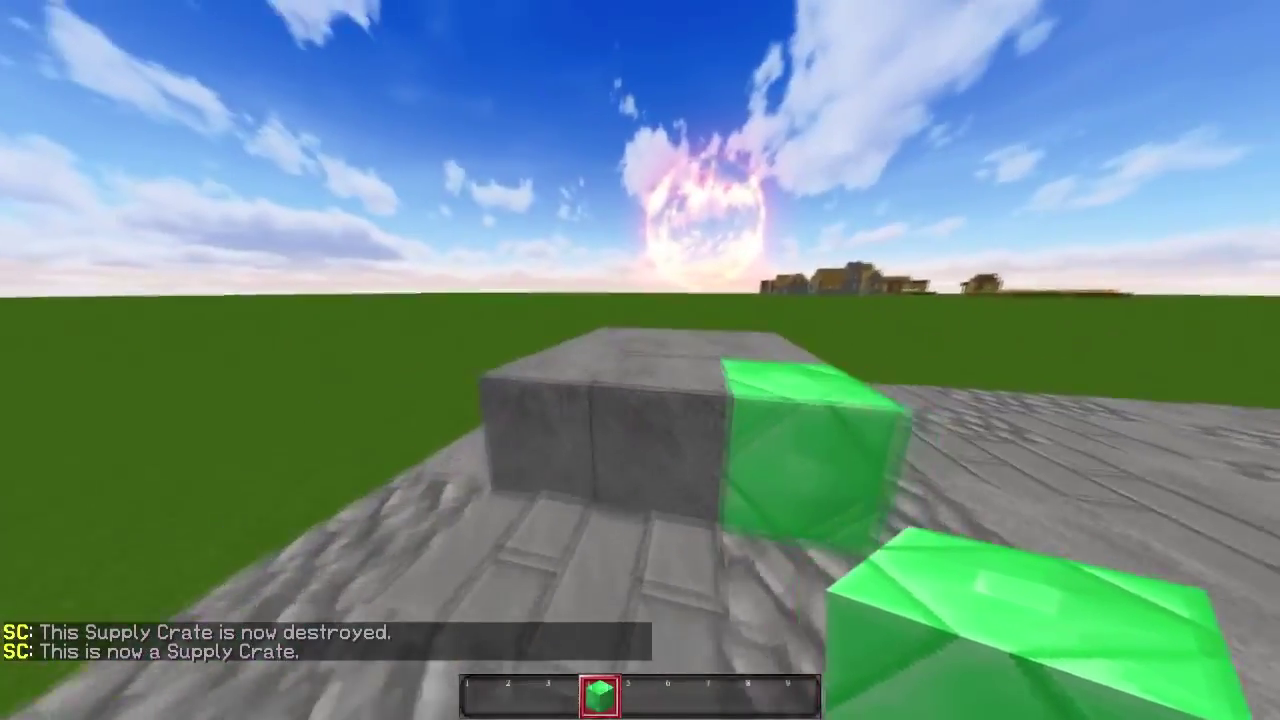
right_click(640, 360)
key(s)
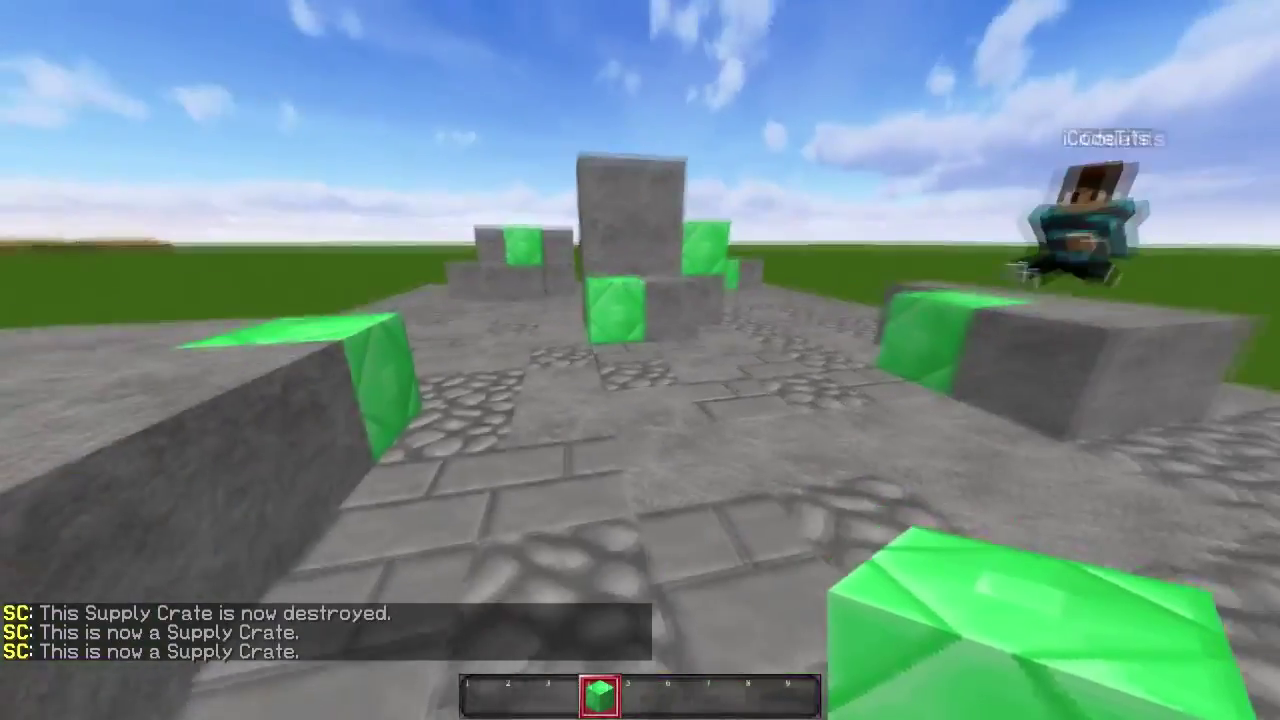
key(d)
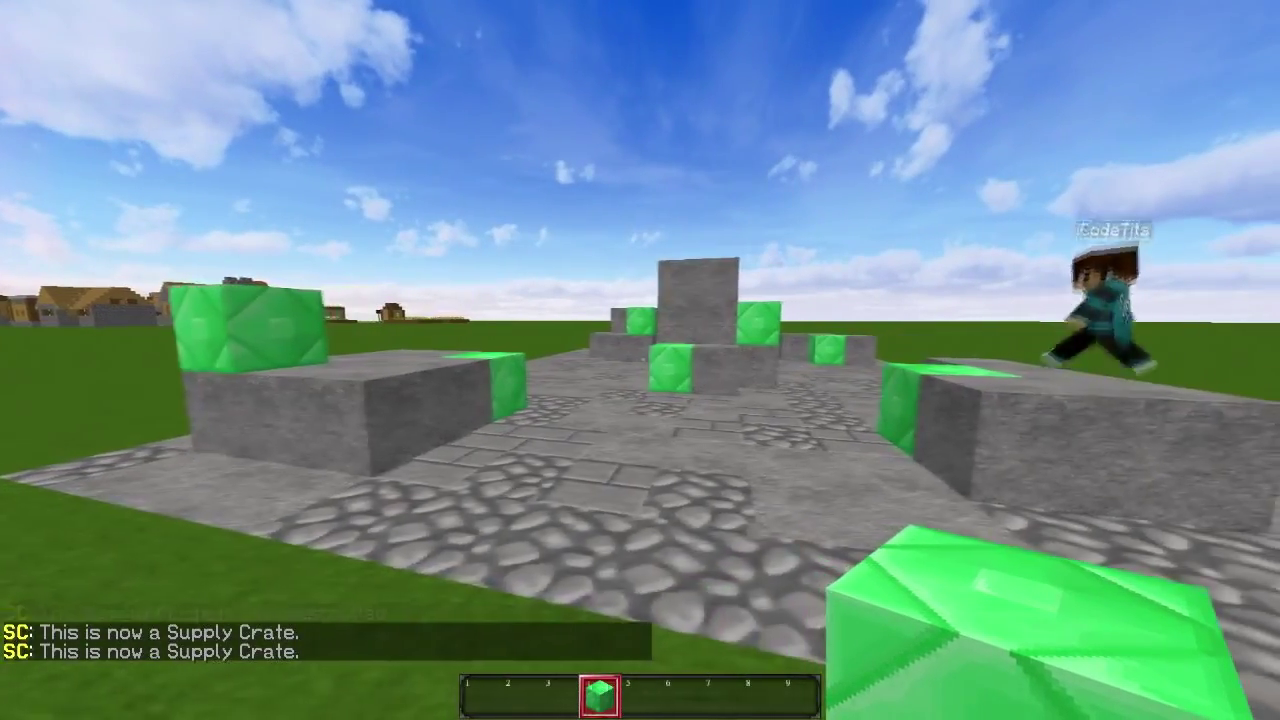
Turn off crate edit mode with /supplycrates edit and switch to the empty second hotbar slot
key(t)
key(Up)
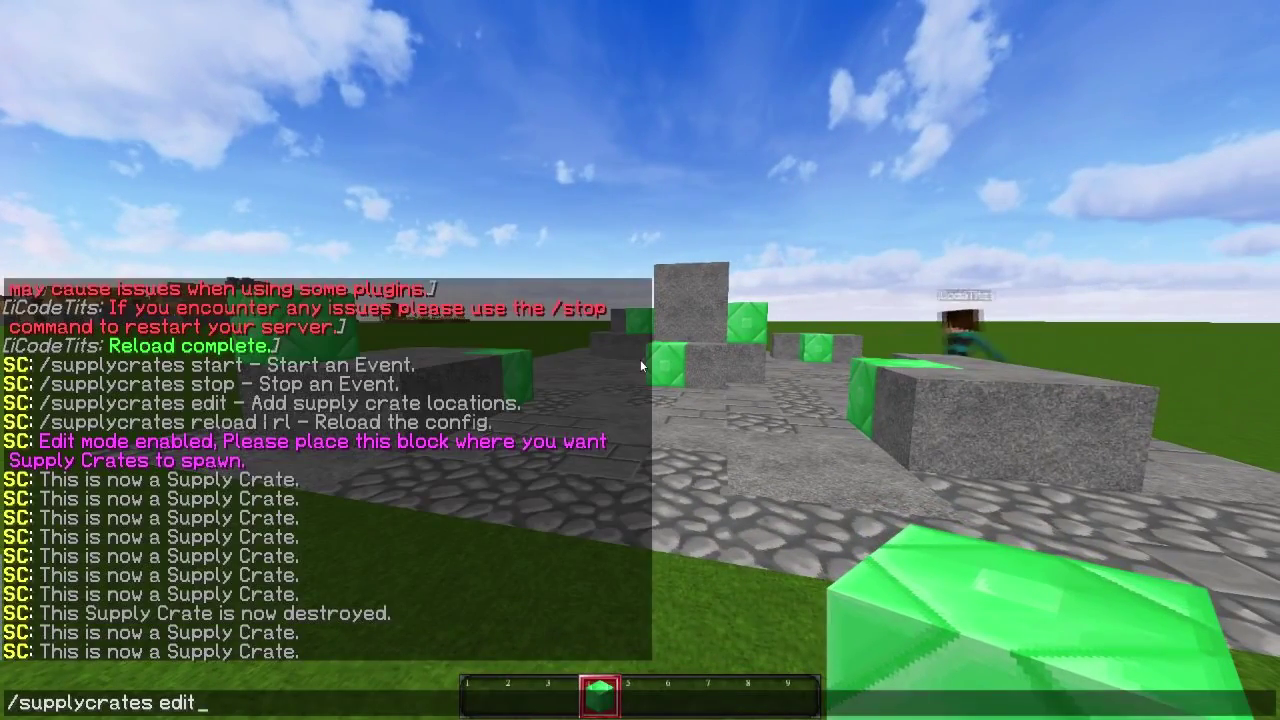
key(Return)
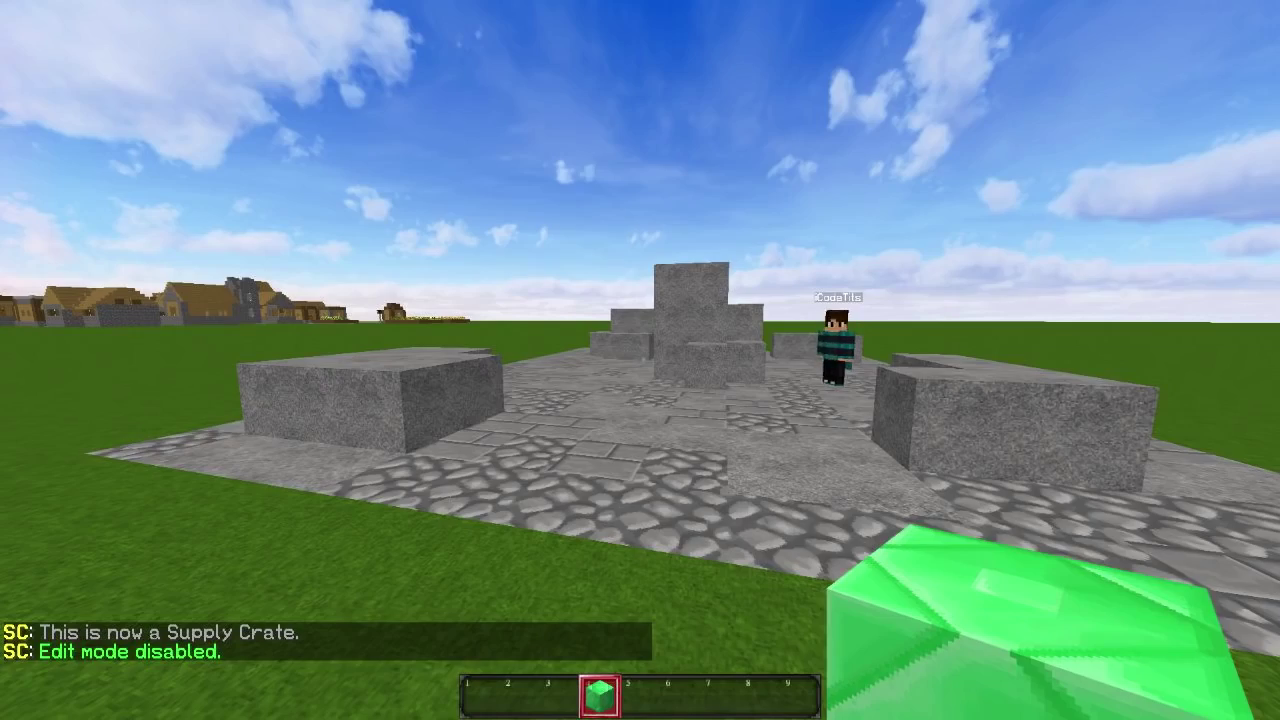
key(2)
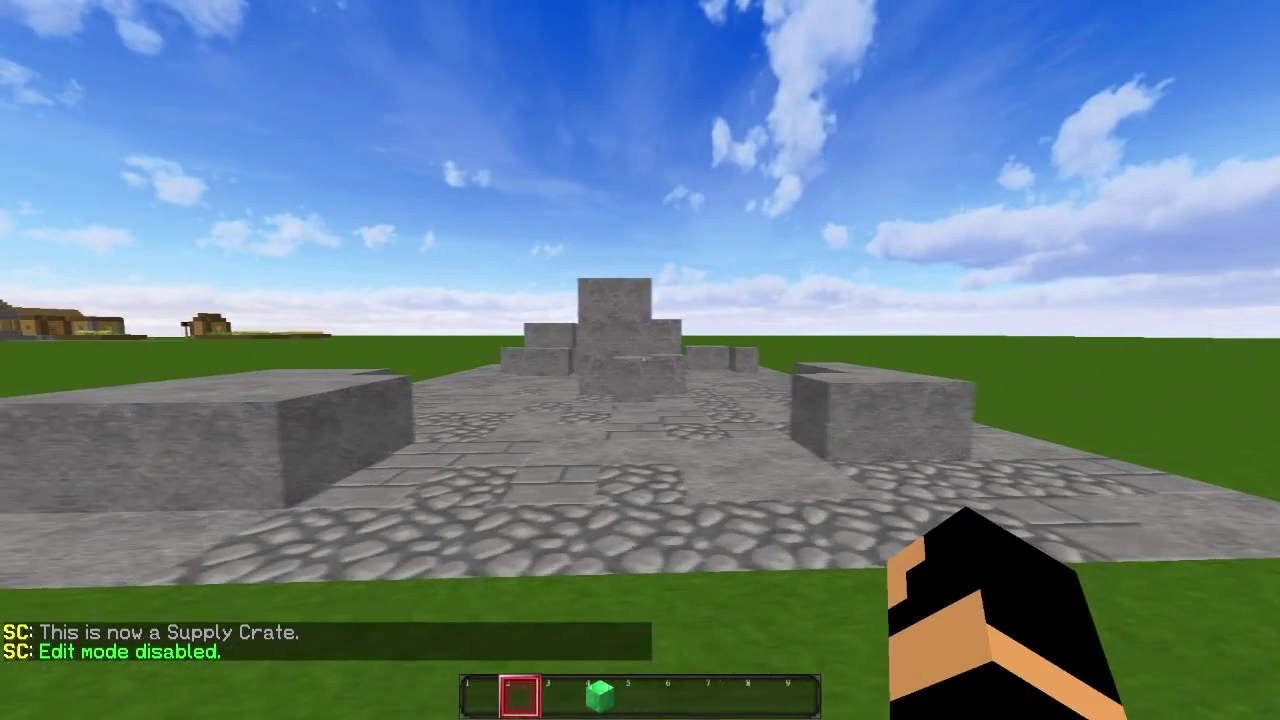
key(w)
key(d)
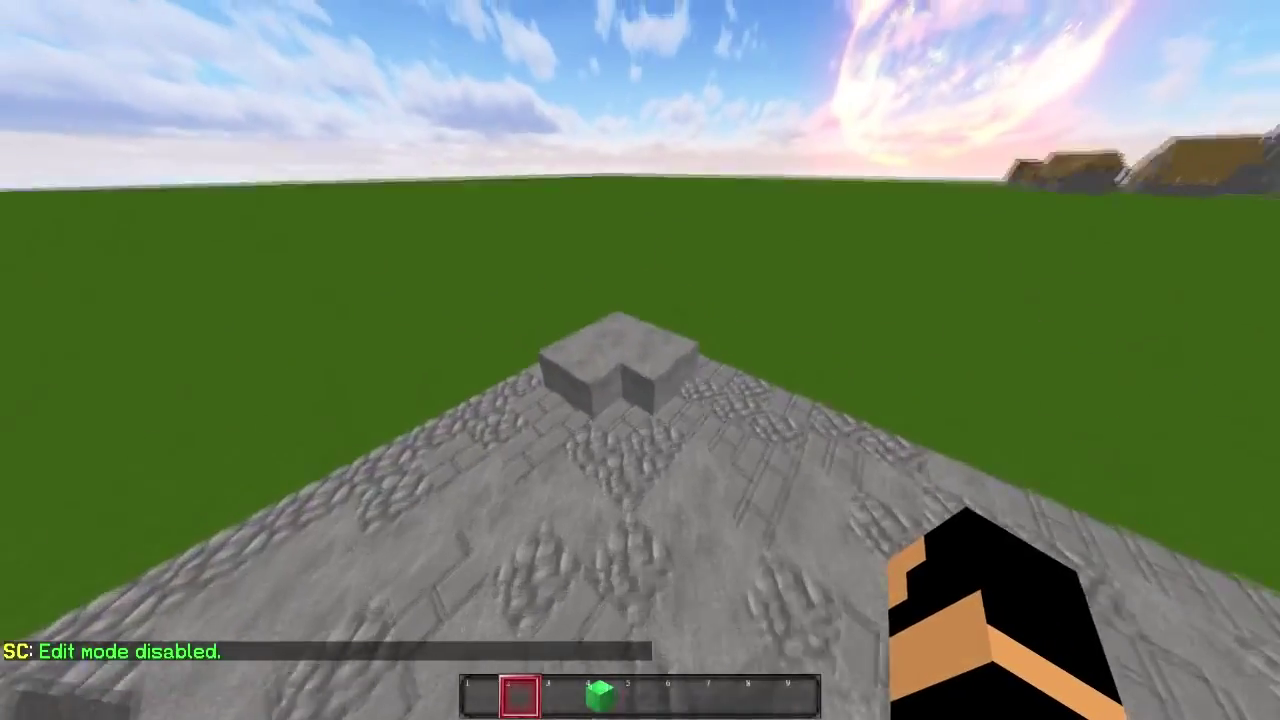
Walk around and across the stone platform to examine the corner structures and central pillar with edit mode off
key(w)
key(w)
key(space)
key(w)
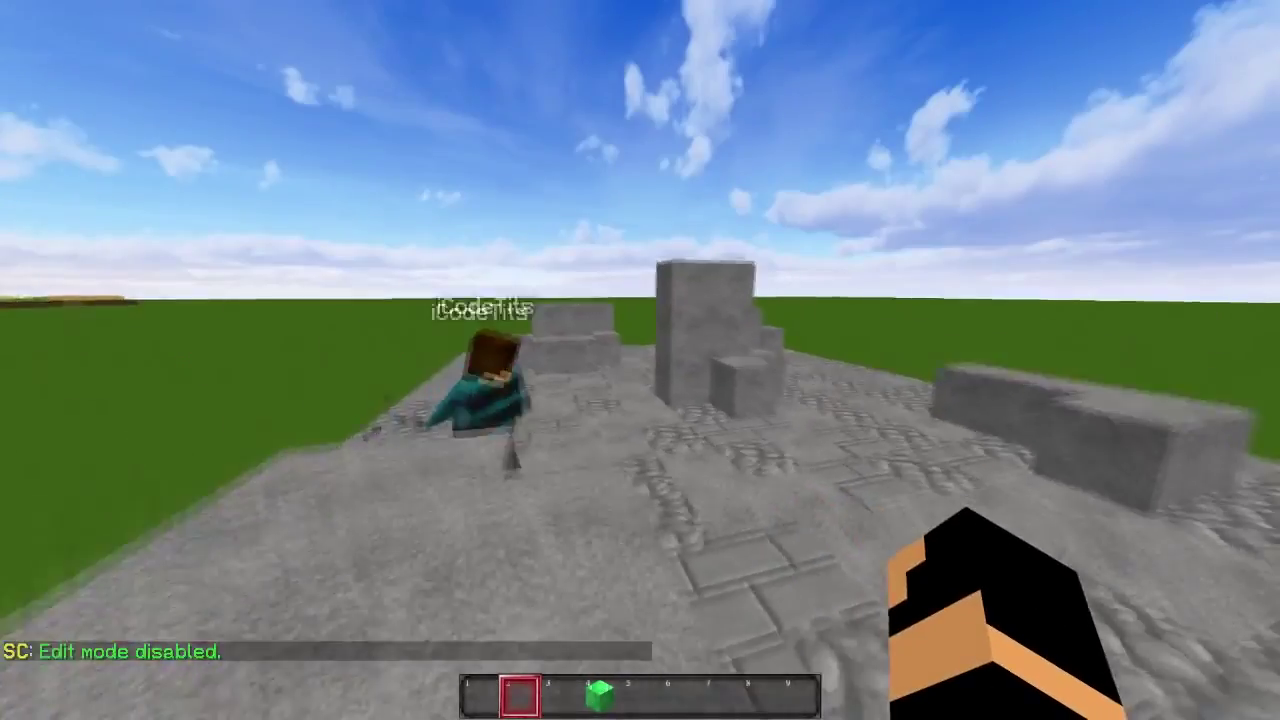
key(s)
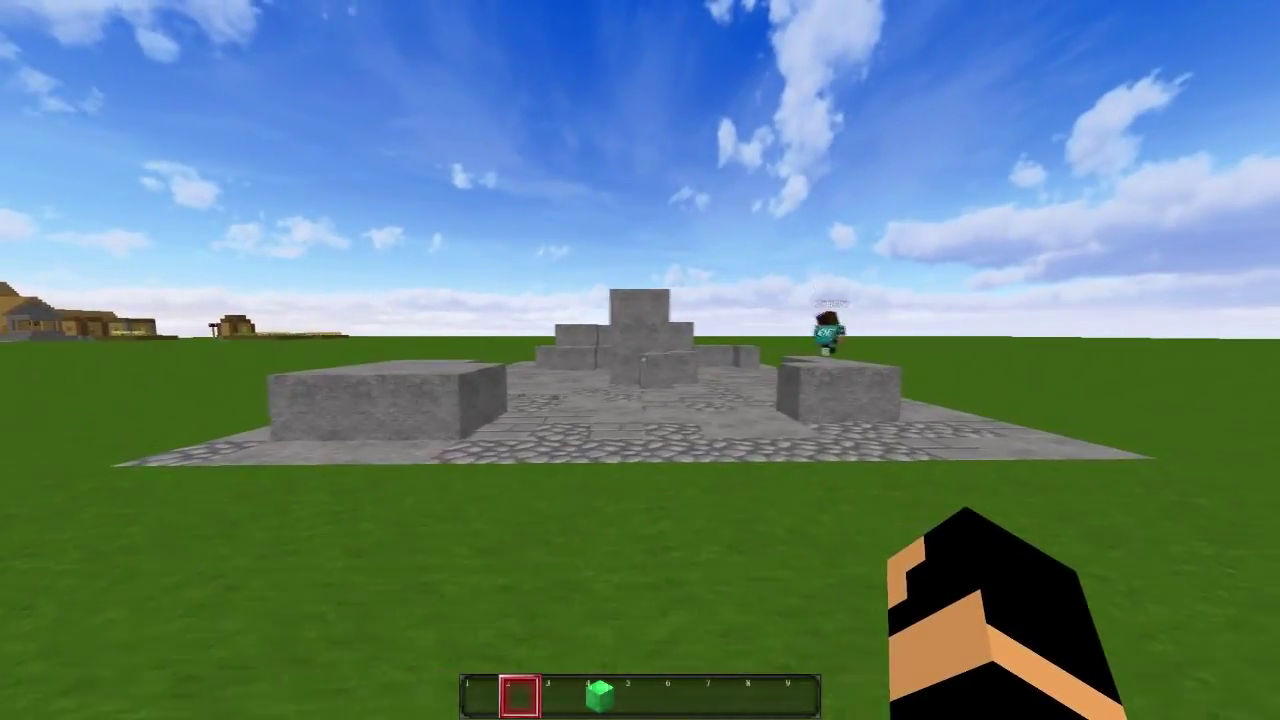
key(w)
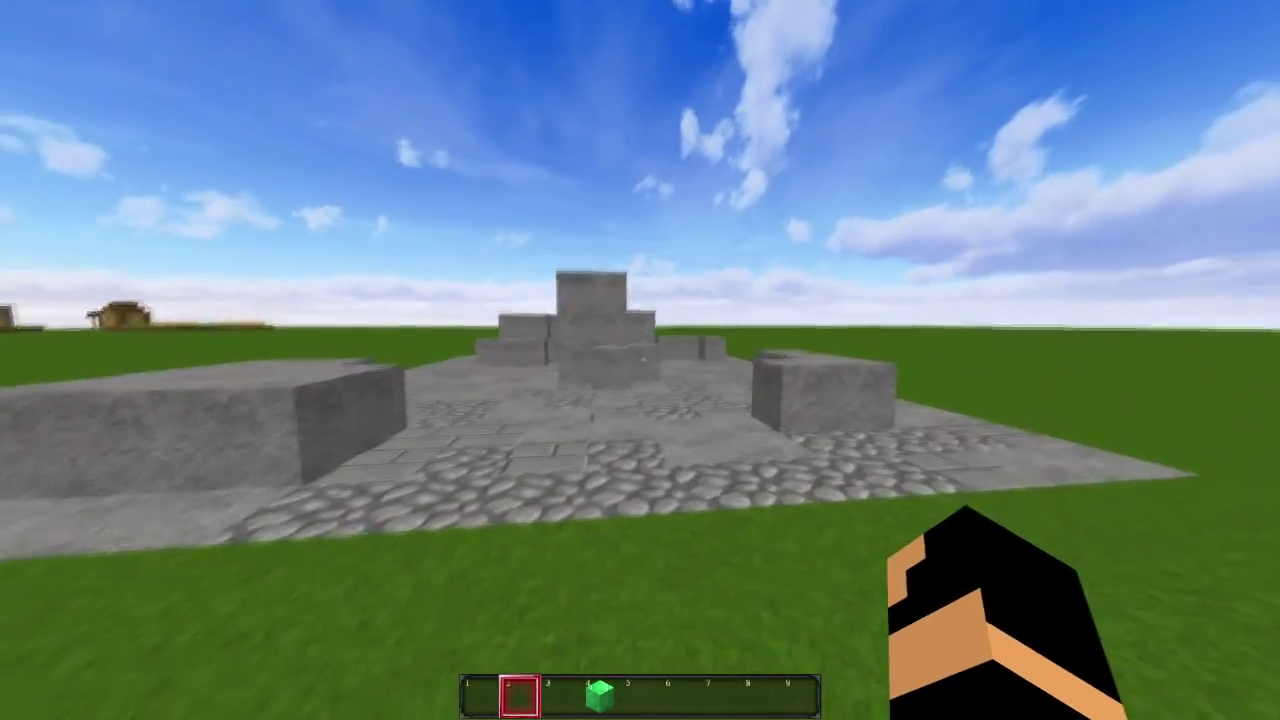
key(slash)
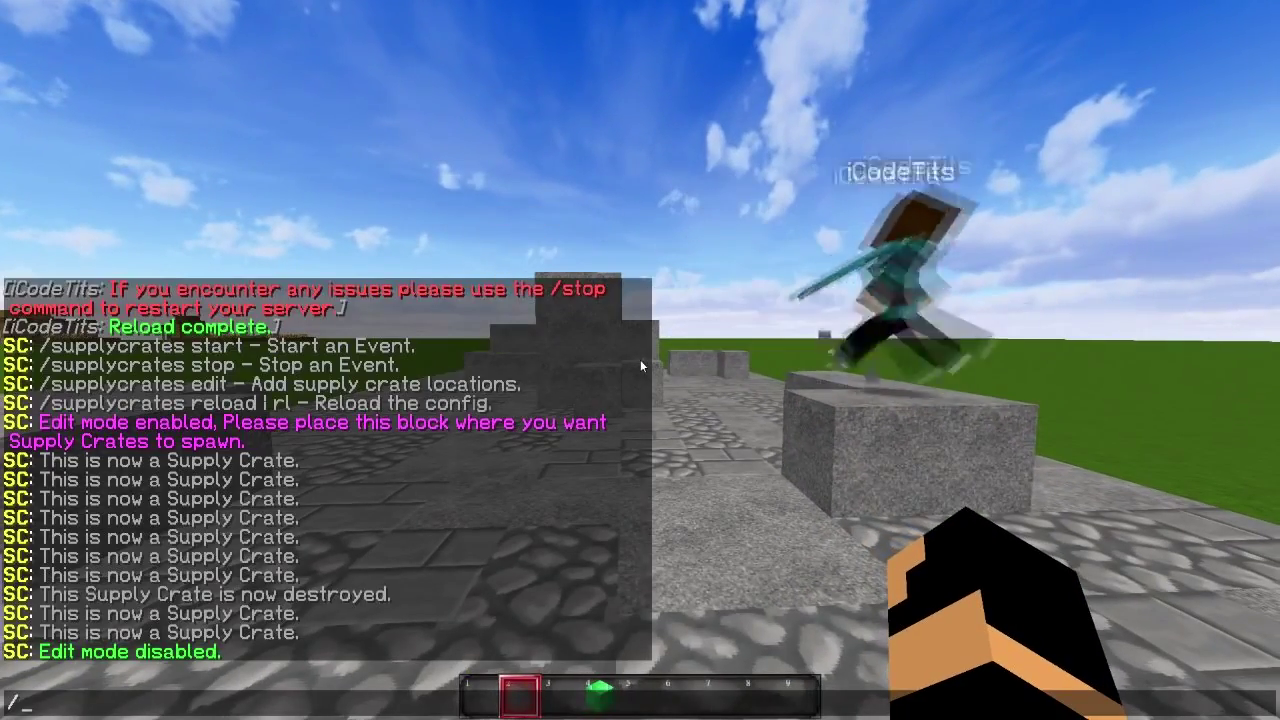
key(Escape)
key(s)
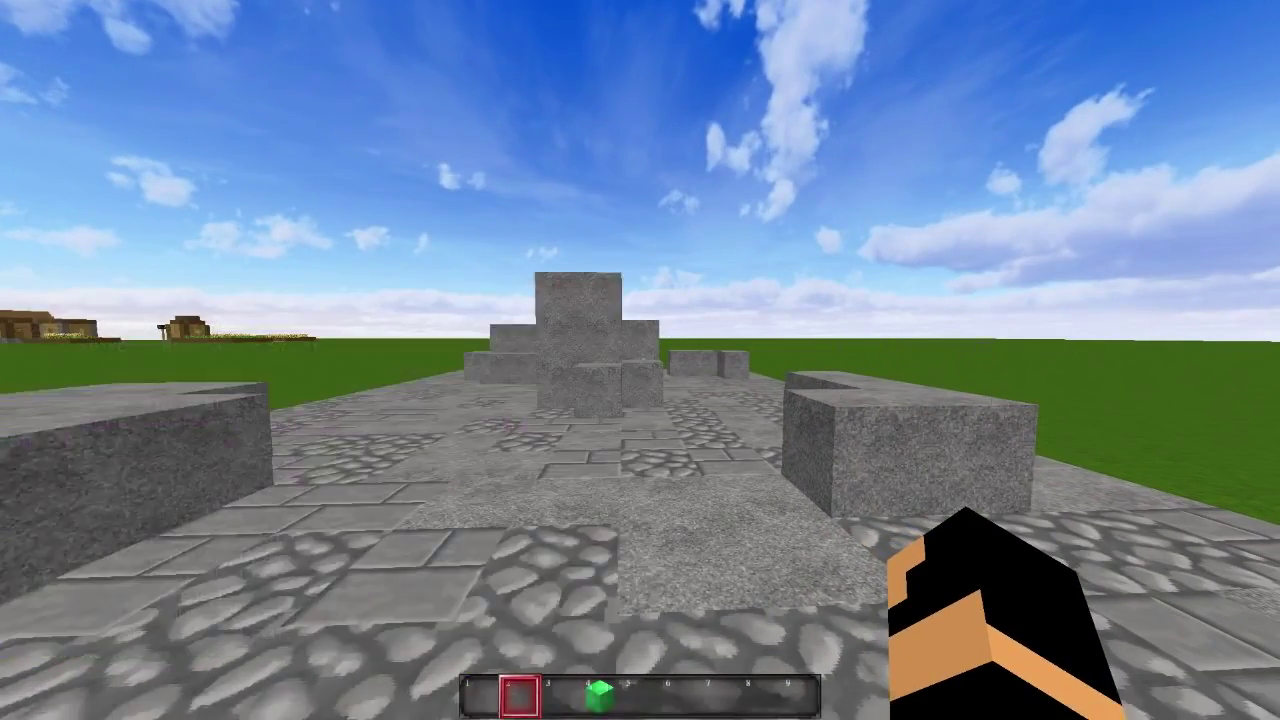
key(w)
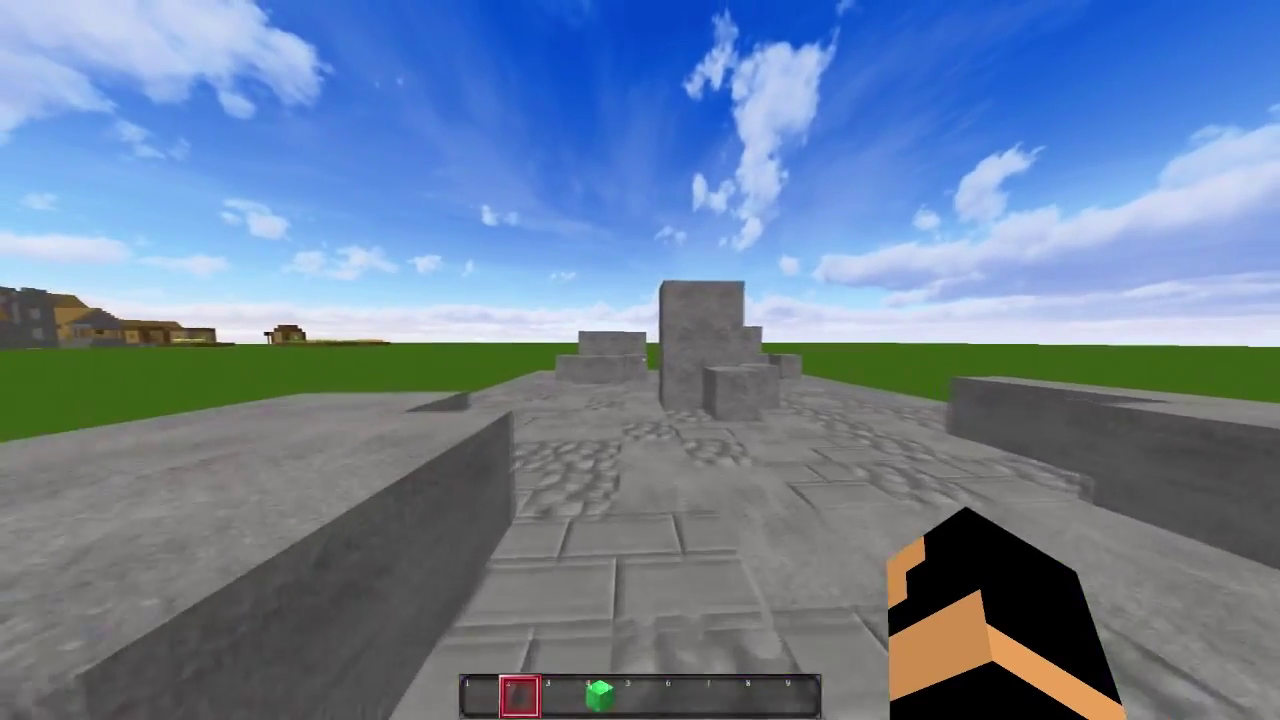
key(Tab)
key(w)
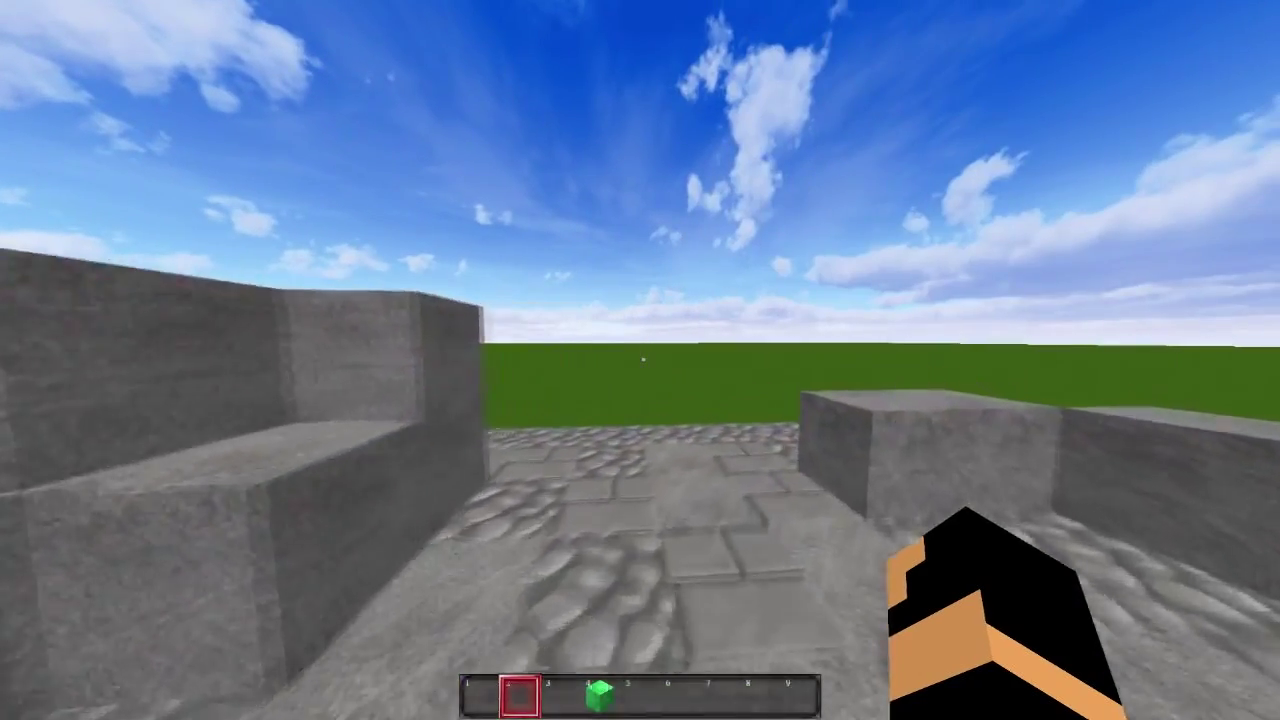
key(w)
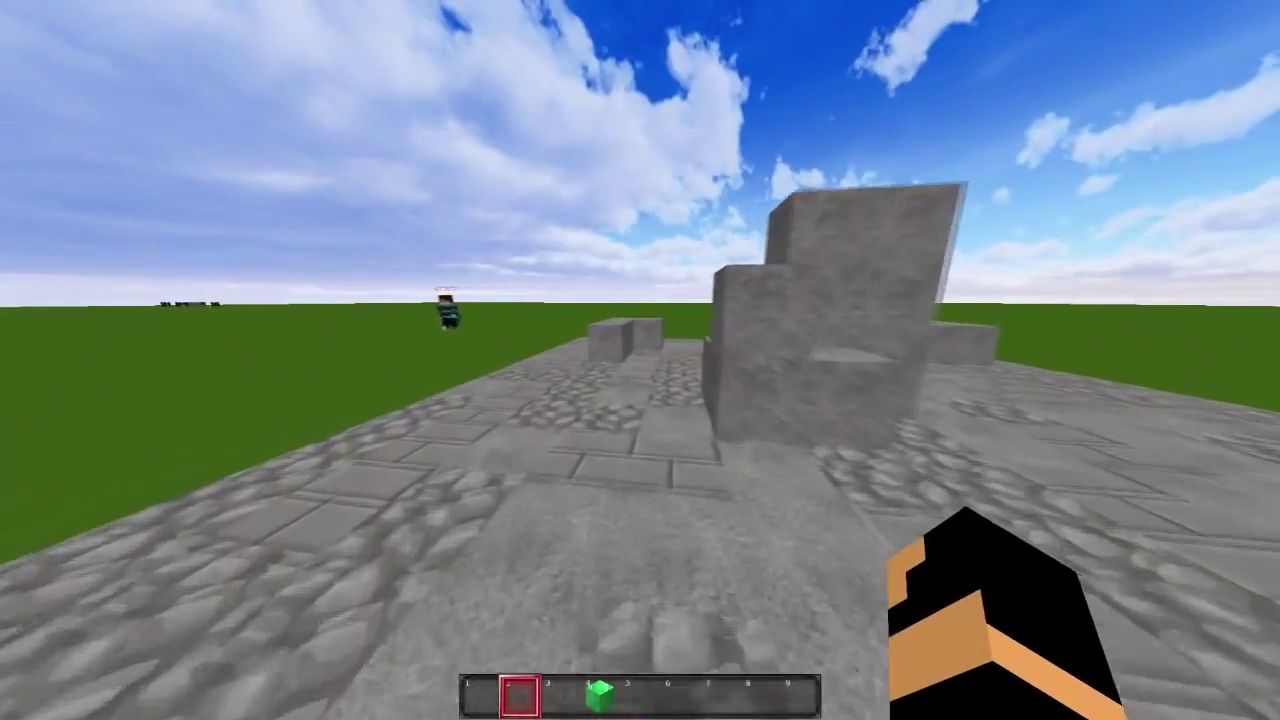
key(w)
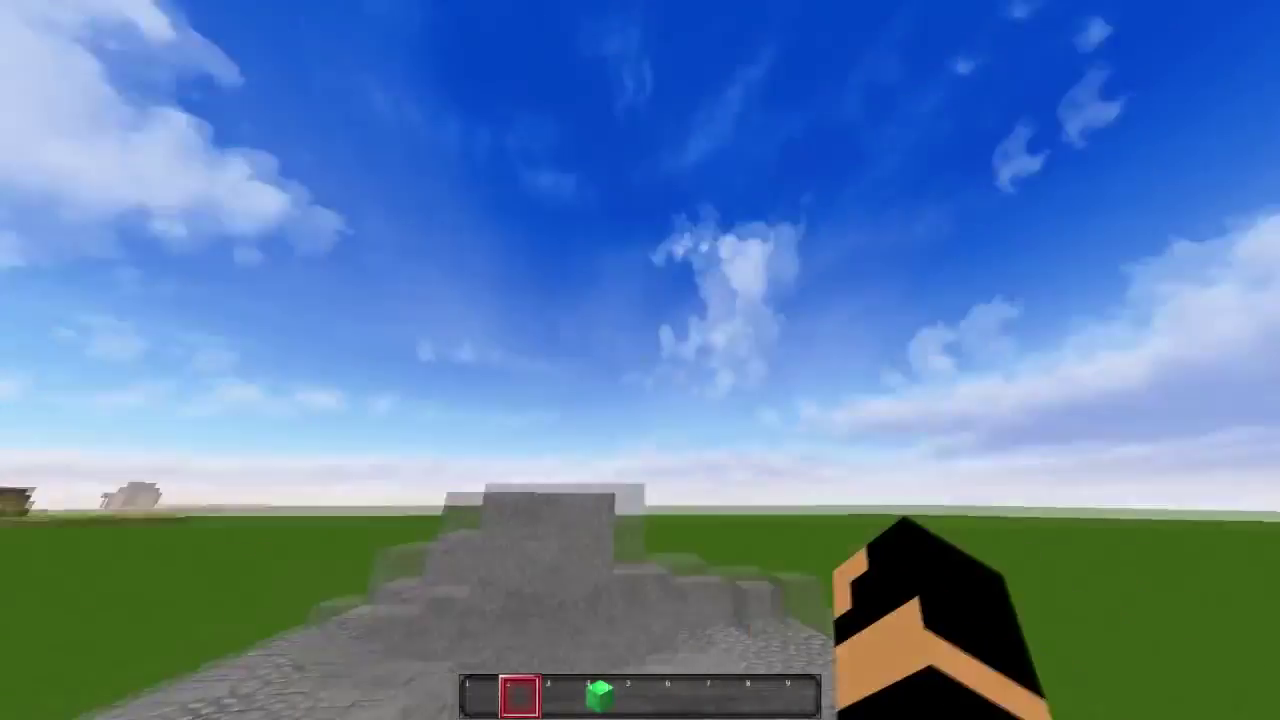
key(s)
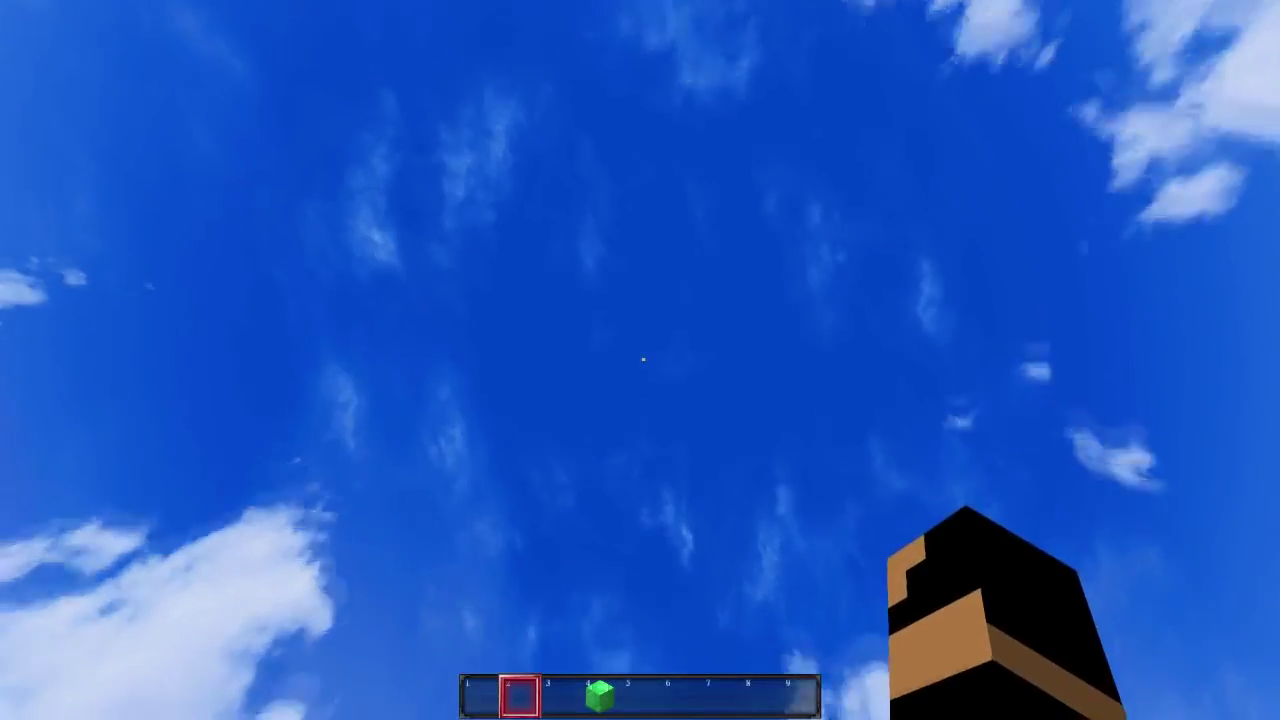
Start a supply crate event by running /supplycrates start
key(slash)
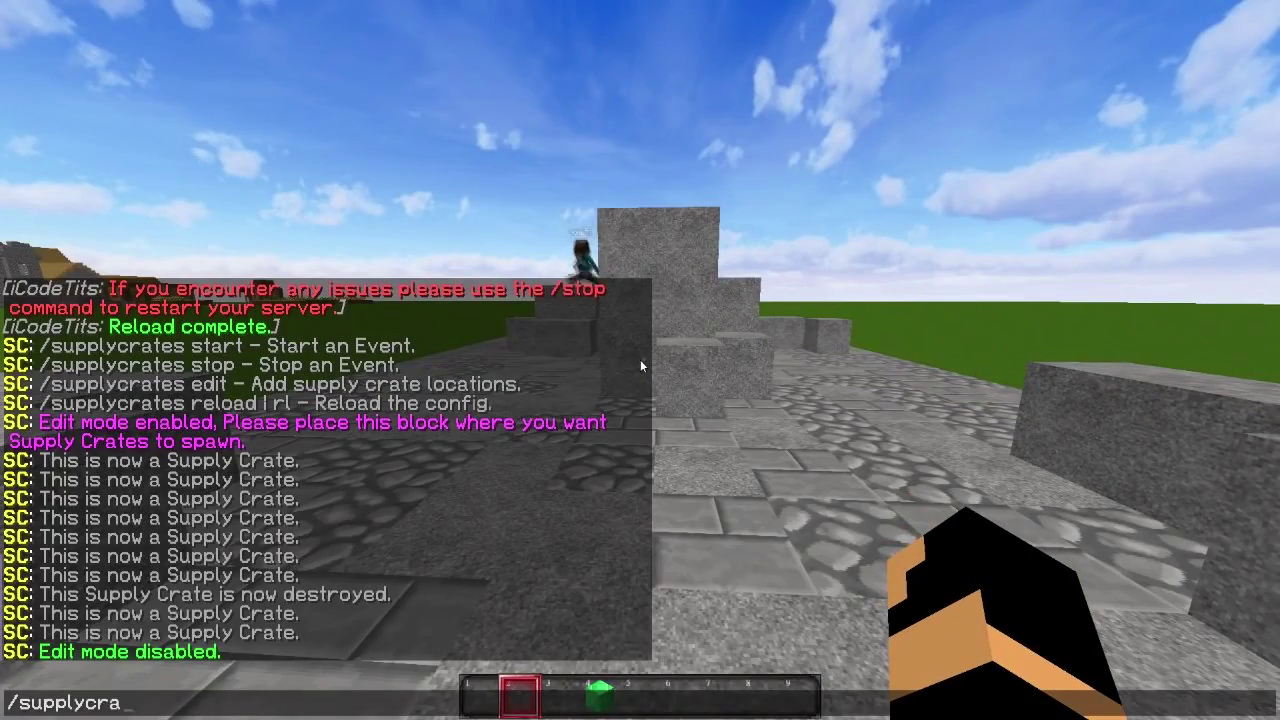
text(supplycrates start)
key(Return)
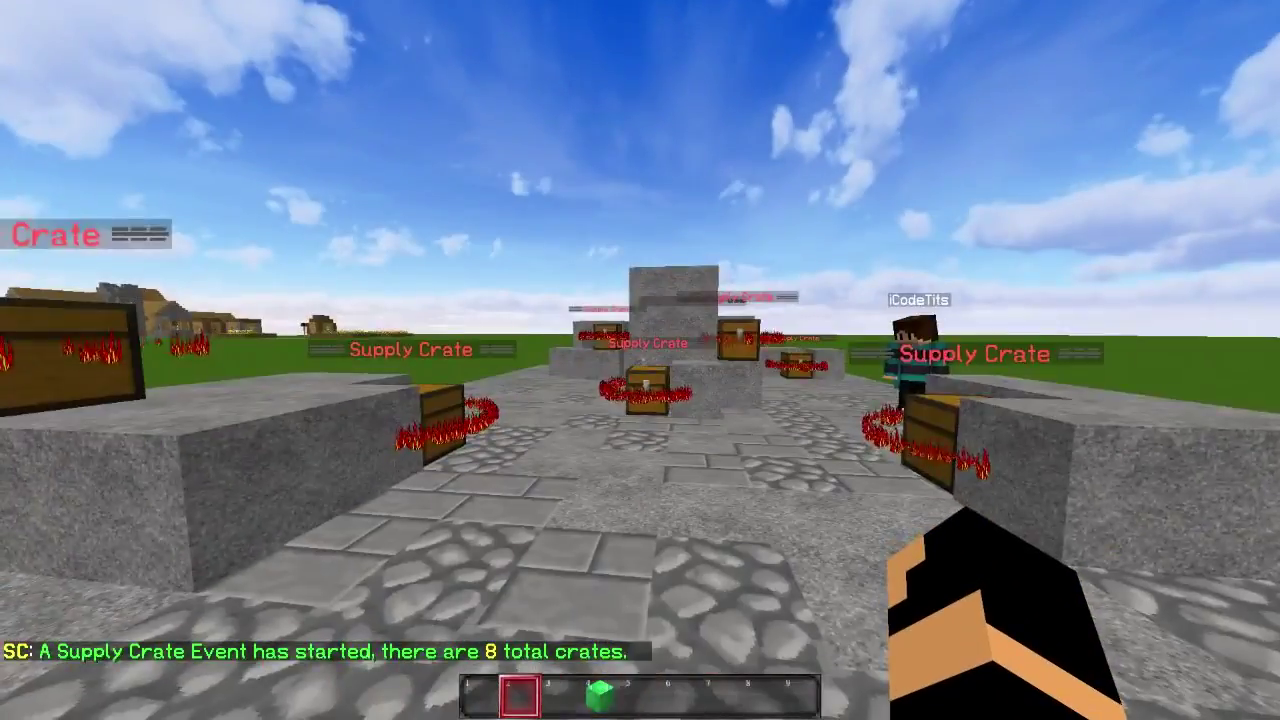
Claim the supply crate at the foot of the central pillar and the raised one on a stepped stone structure, collecting their loot
key(w)
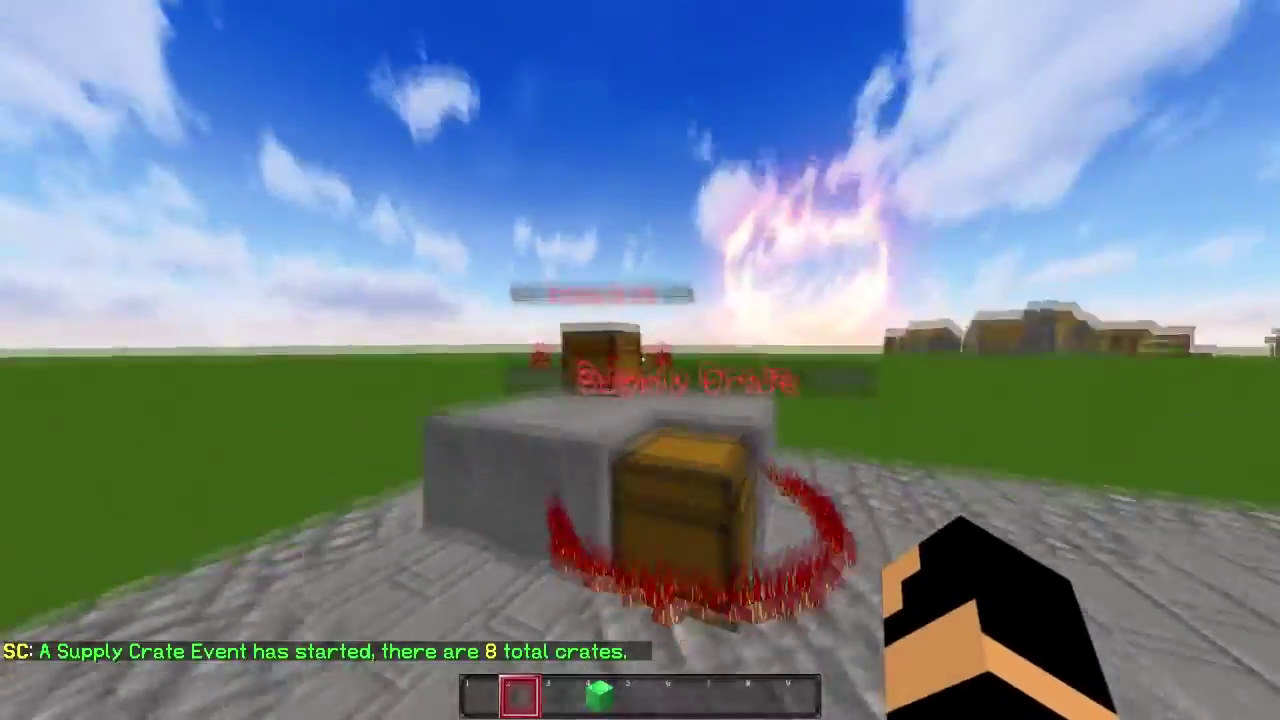
key(w)
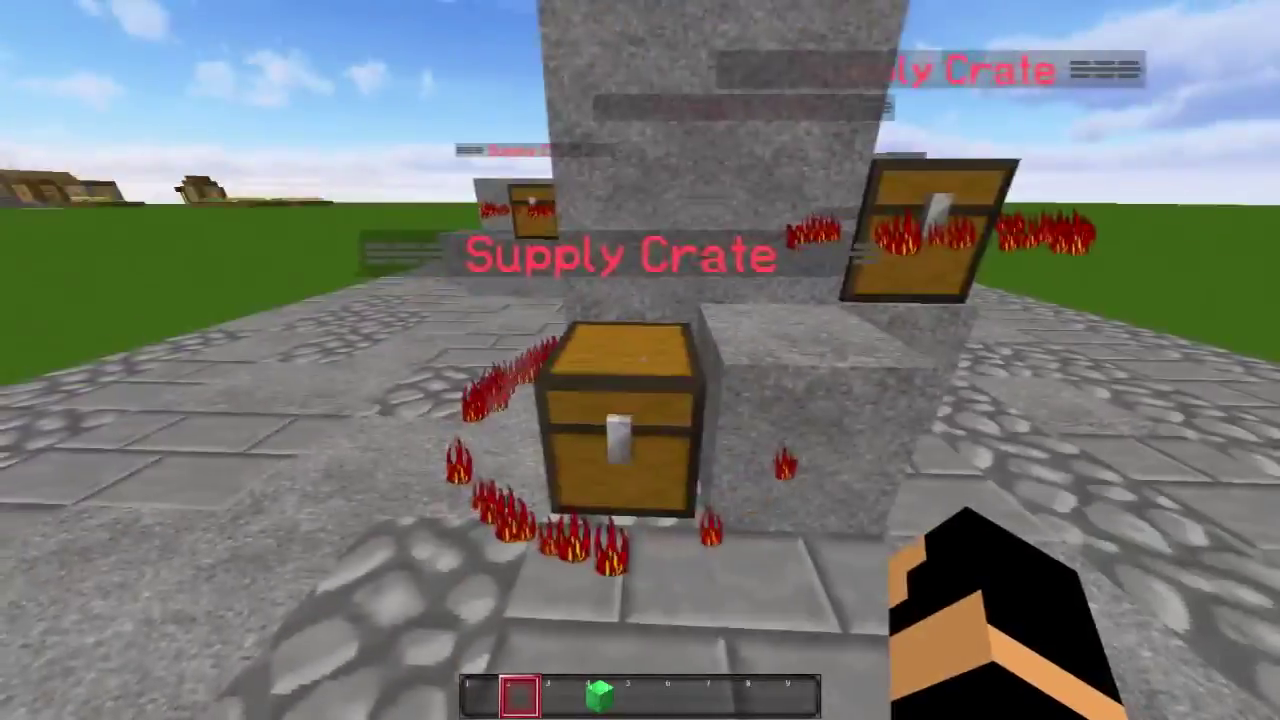
right_click(642, 359)
key(w)
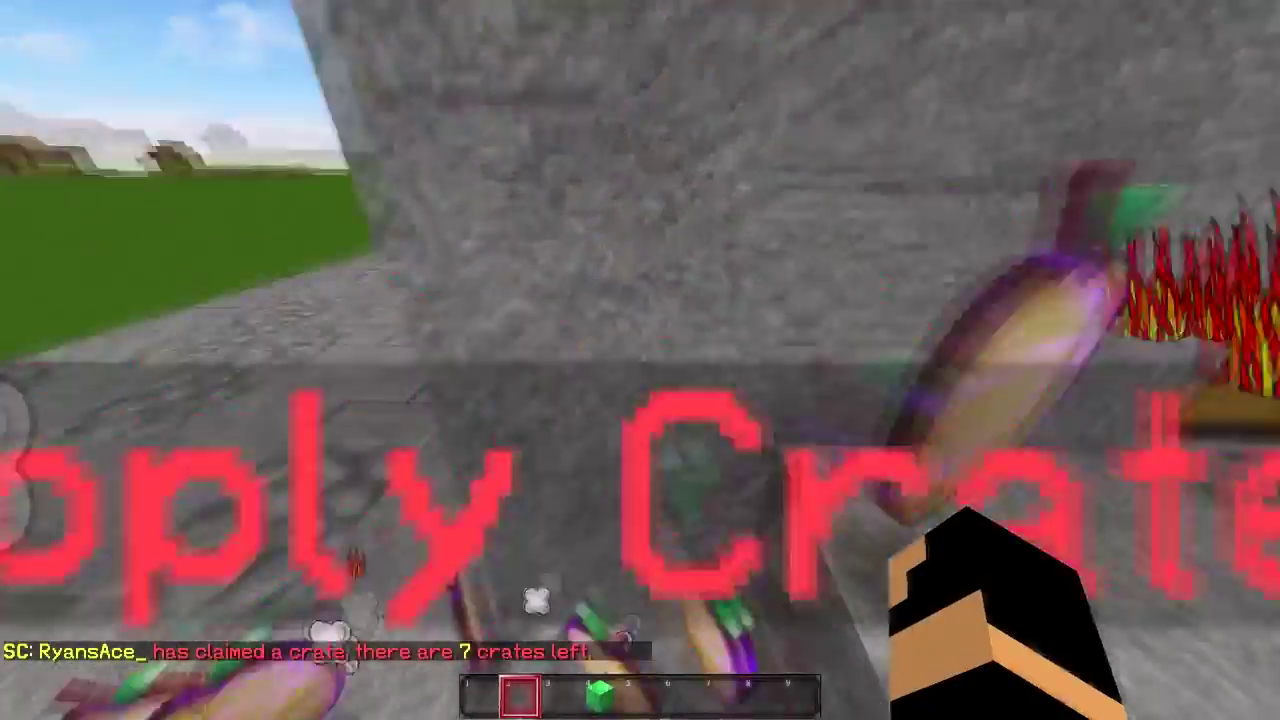
key(w)
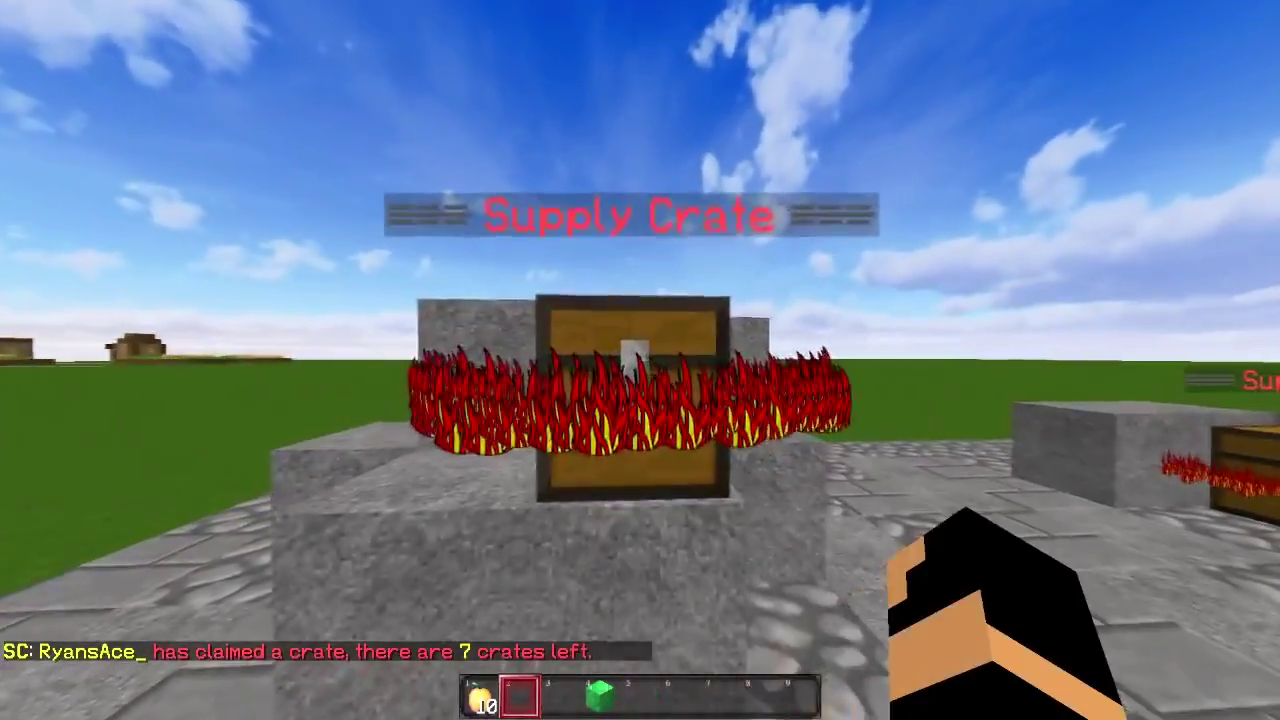
right_click(640, 360)
key(t)
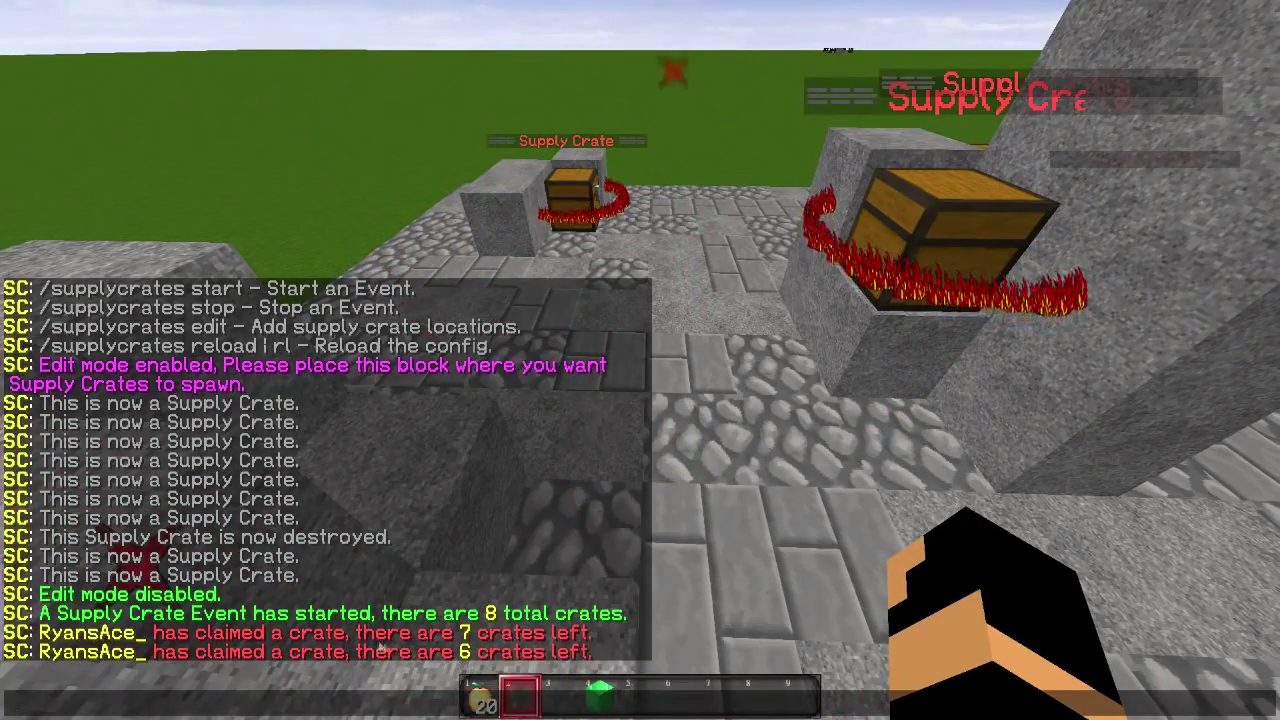
key(Escape)
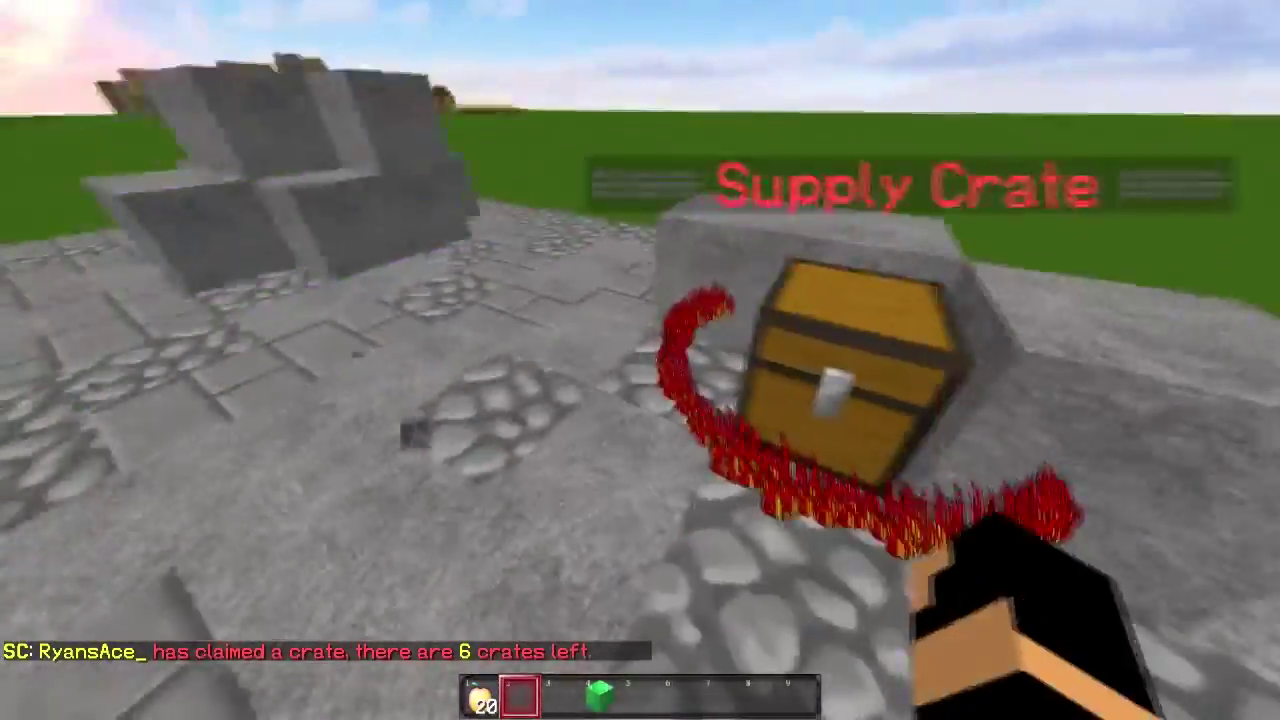
Claim two supply crates beside the platform's corner structures, selecting an empty hotbar slot before opening the second
right_click(643, 360)
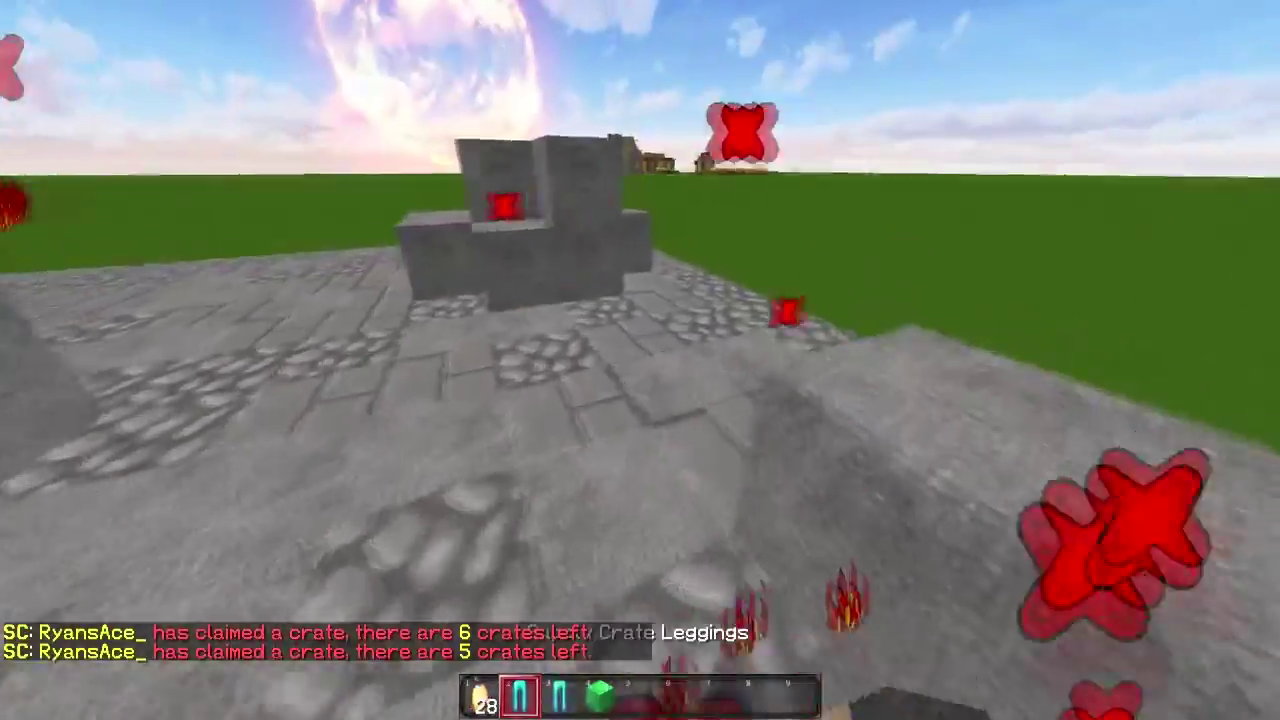
key(e)
key(e)
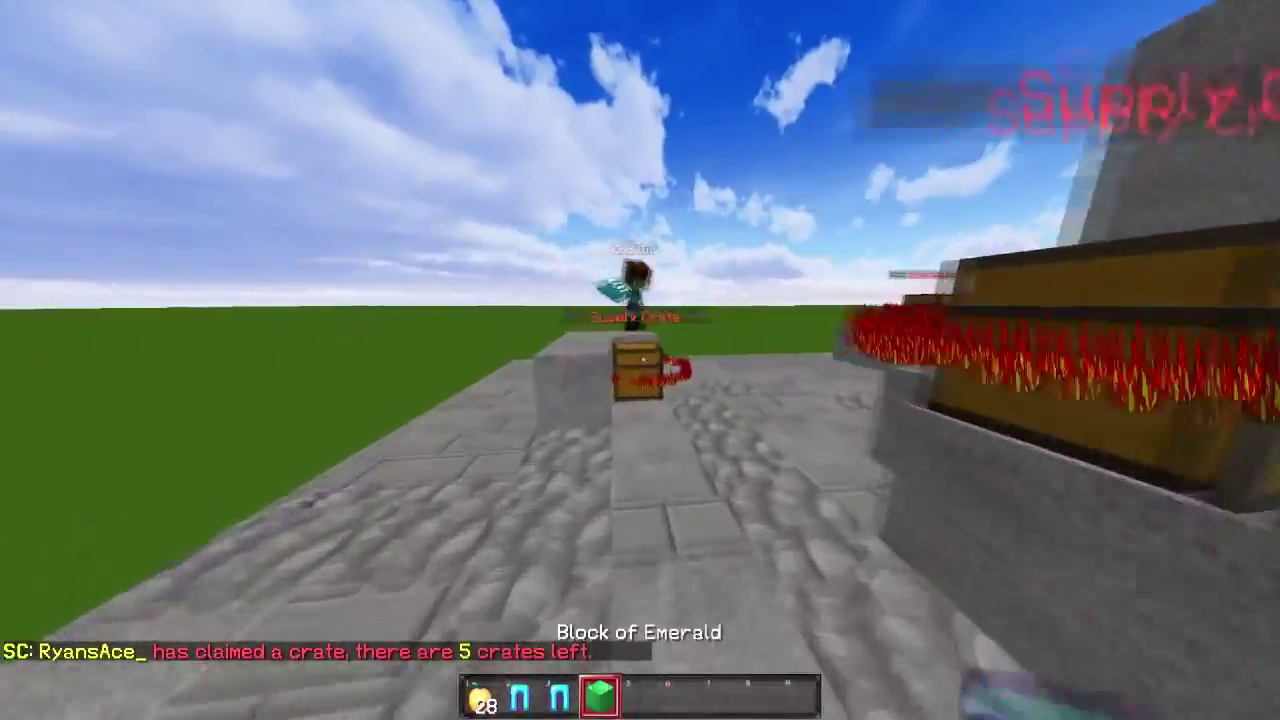
scroll(640, 360, down, 3)
key(w)
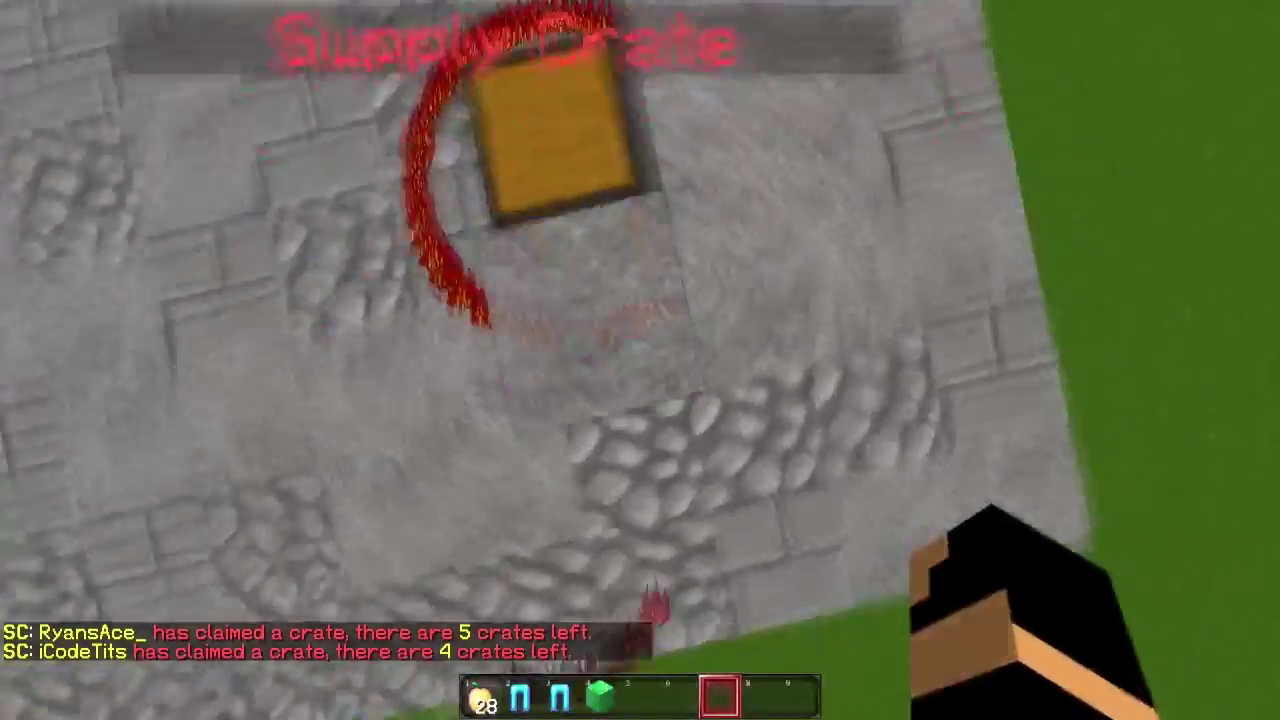
right_click(640, 360)
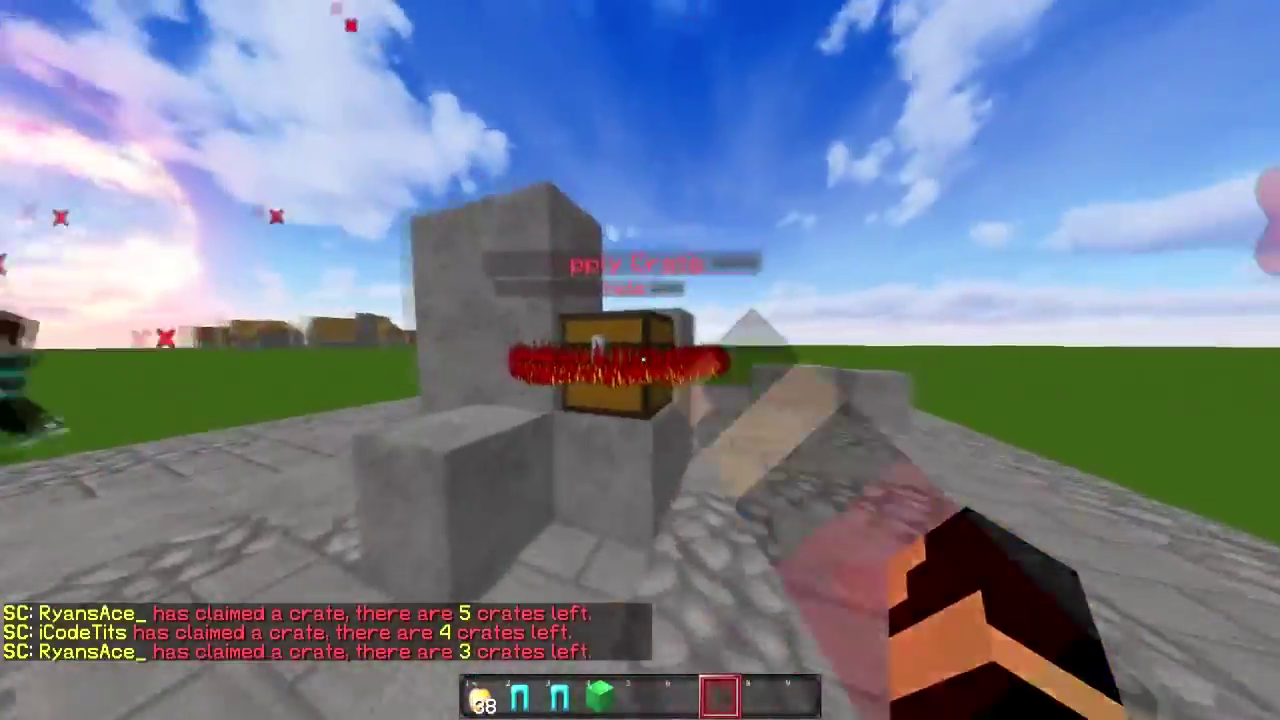
Claim the supply crate on the central pillar and the last one at a corner structure, and collect the dropped loot
key(w)
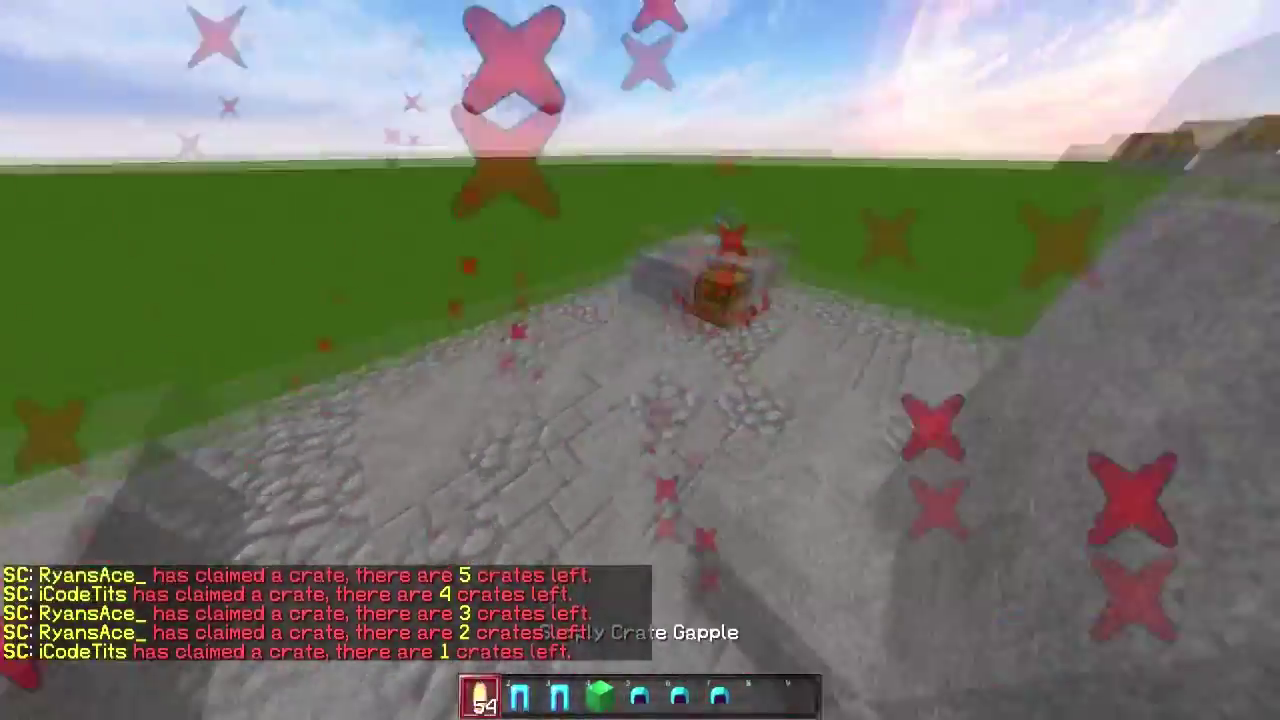
key(w)
scroll(640, 360, up, 2)
click(640, 360)
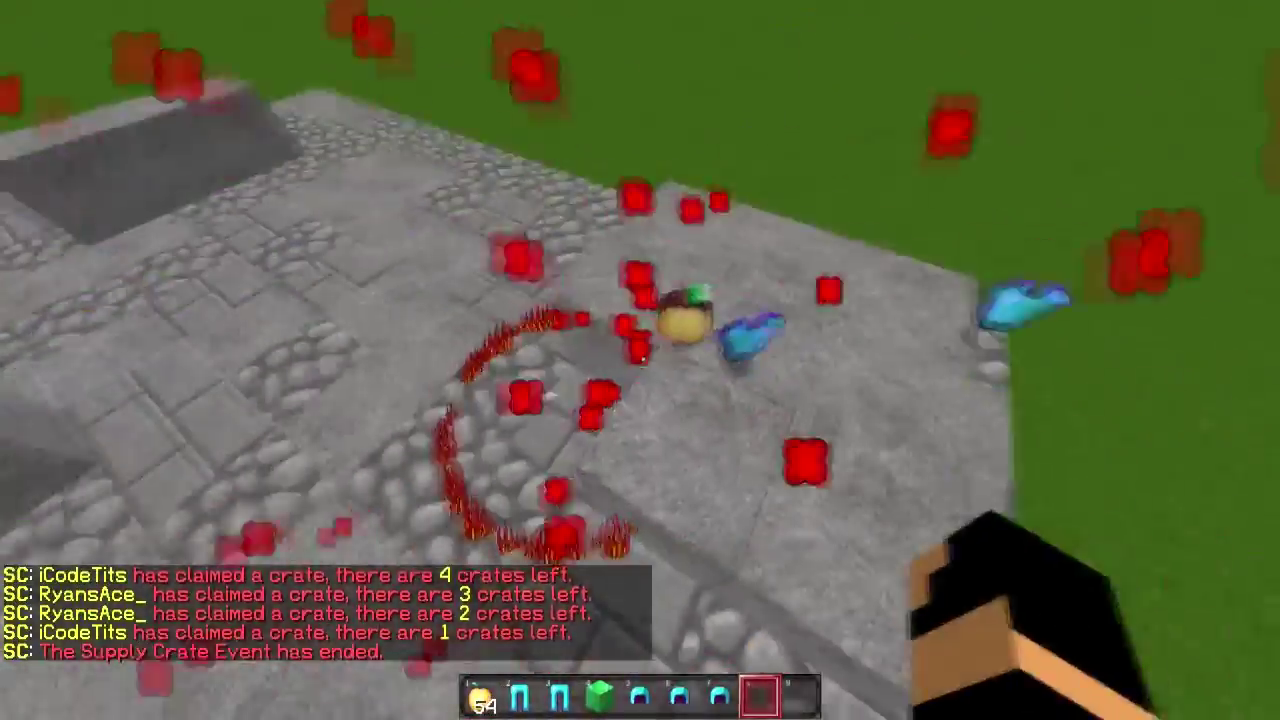
key(w)
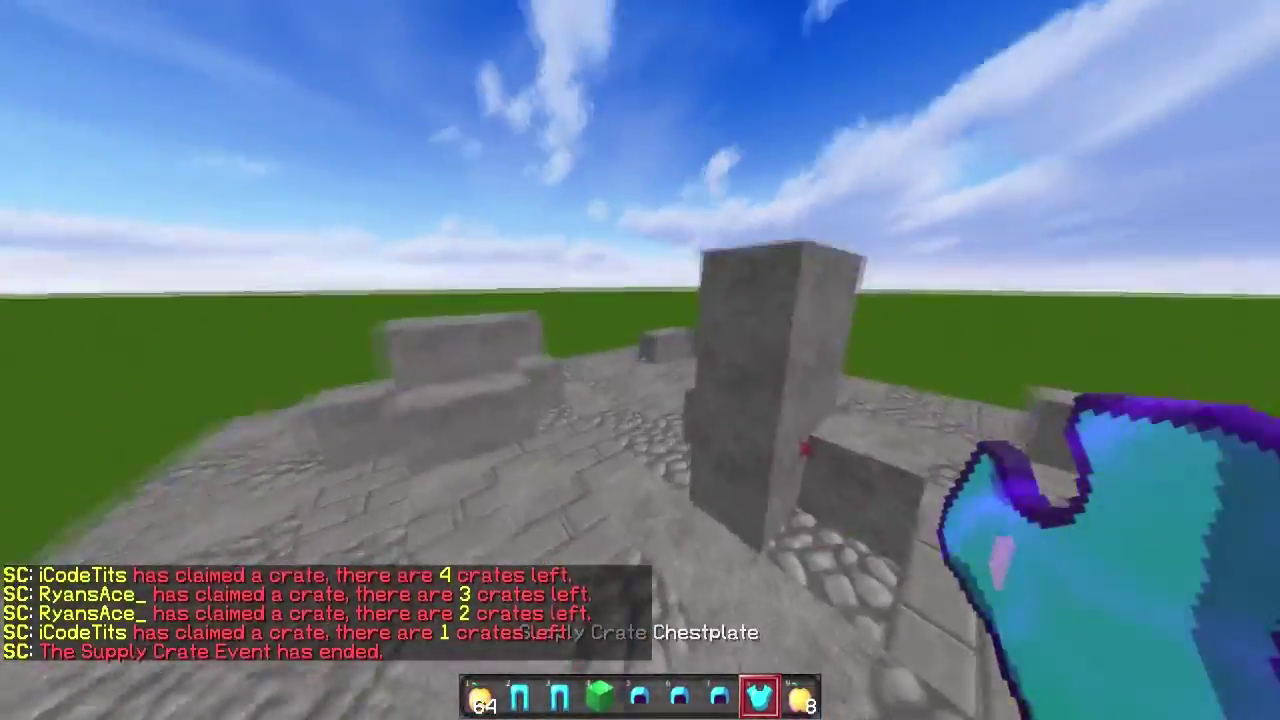
key(Tab)
key(Tab)
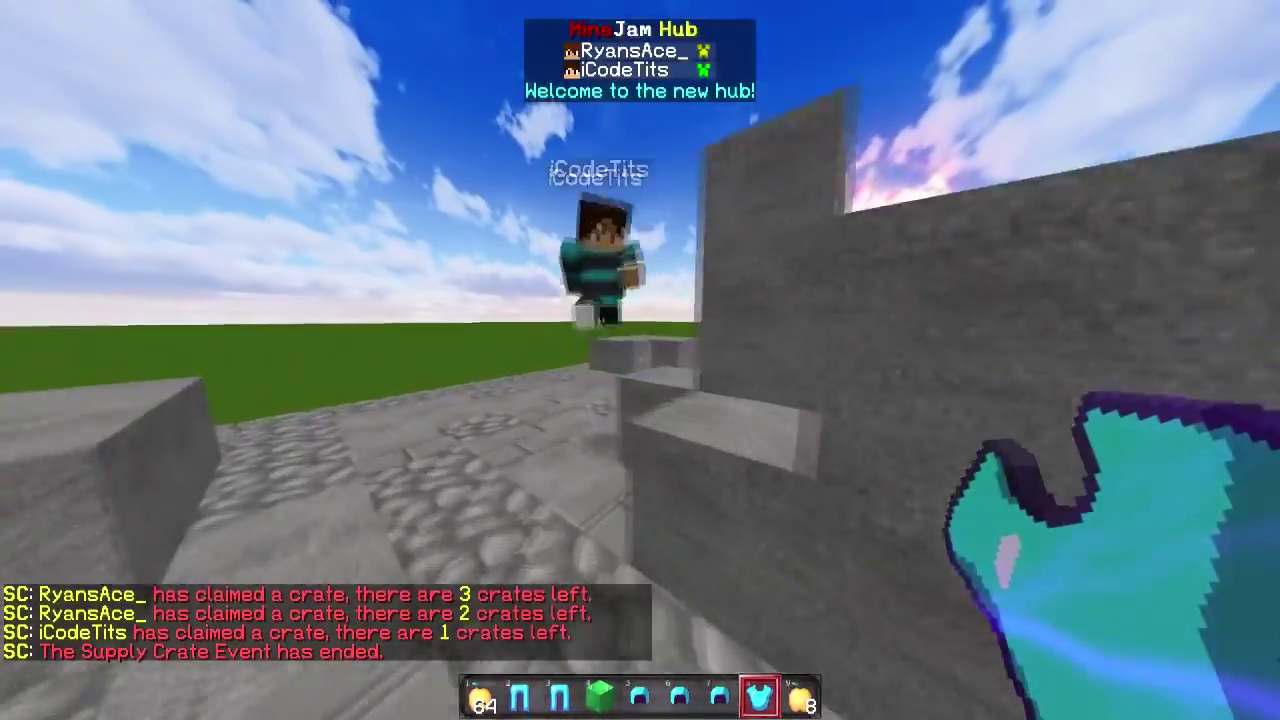
key(s)
key(Tab)
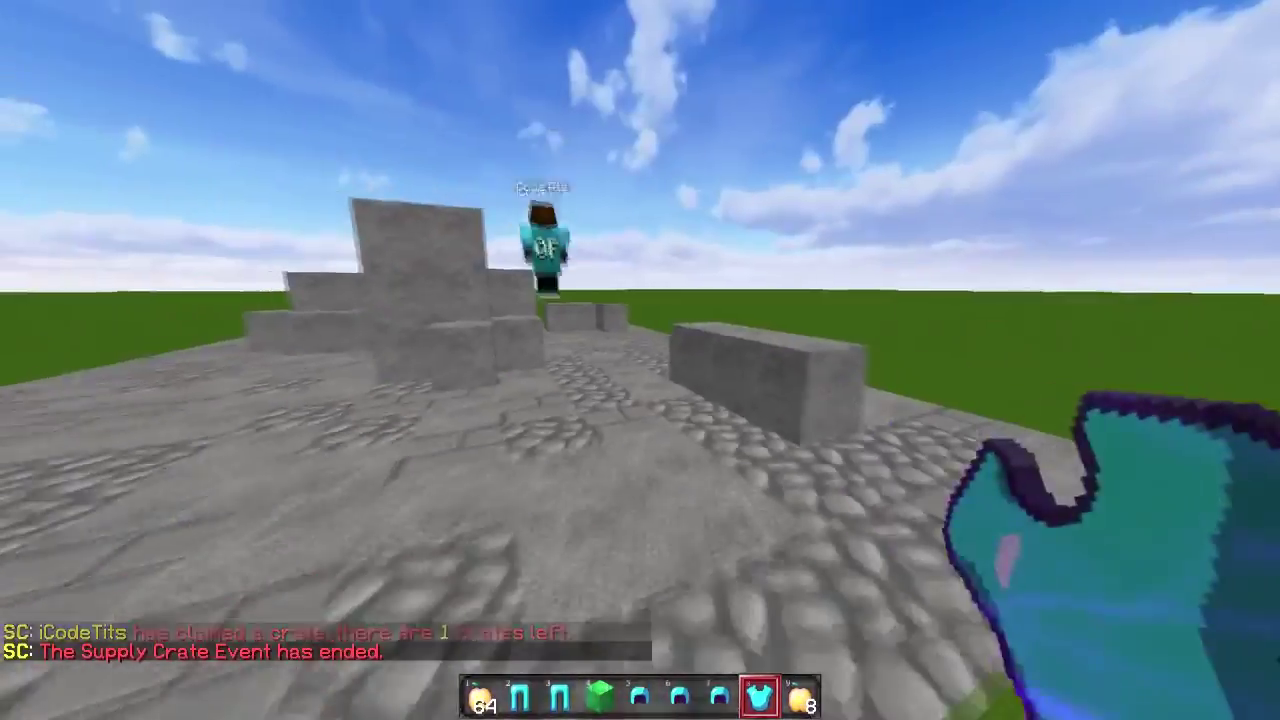
key(w)
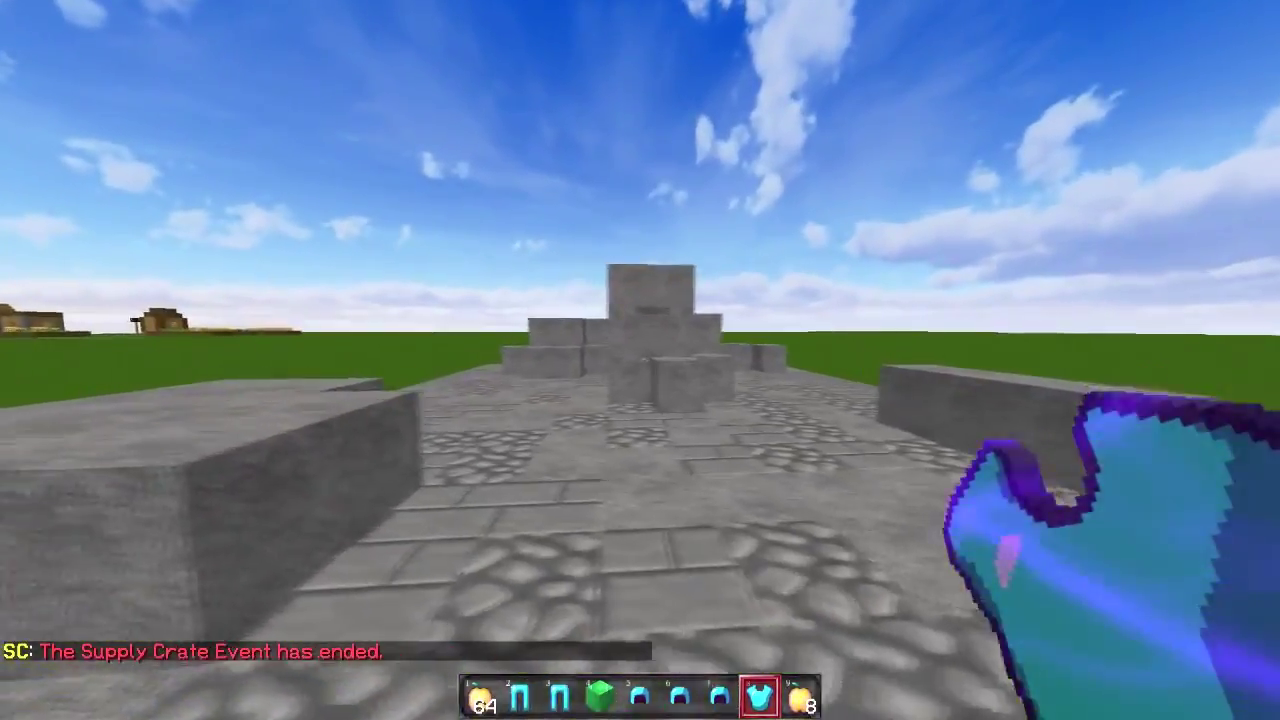
key(w)
key(a)
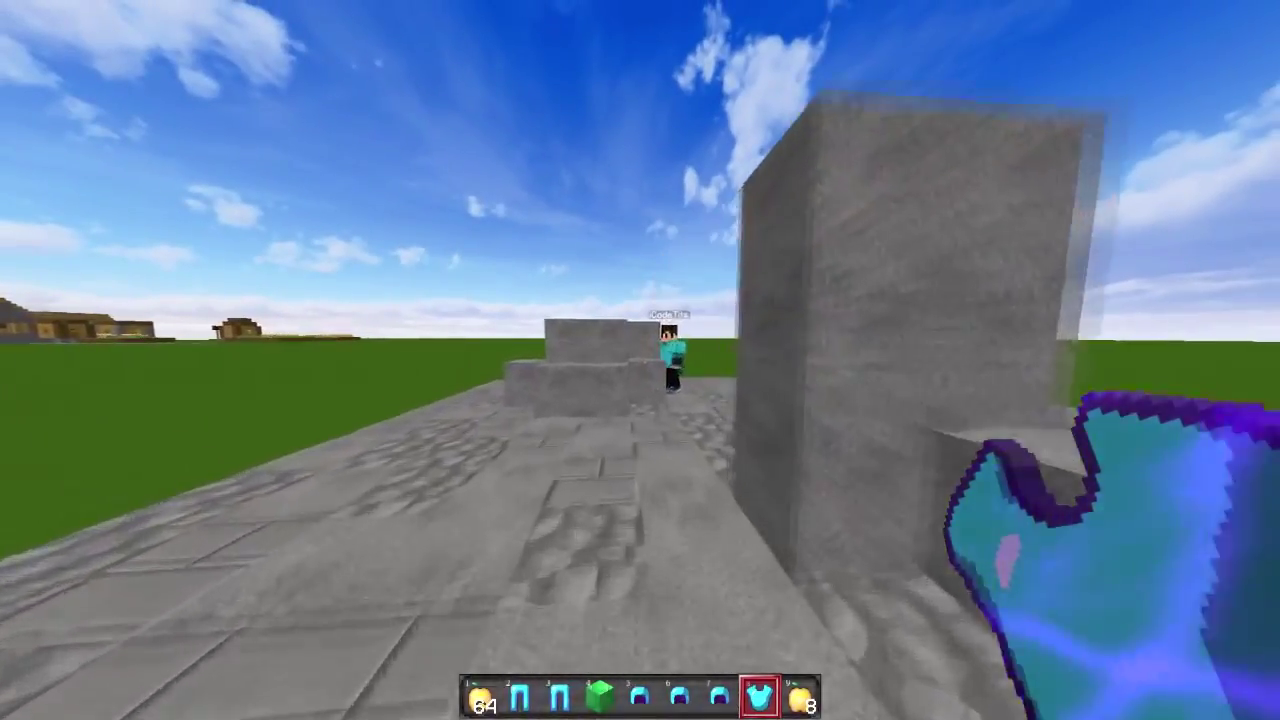
key(w)
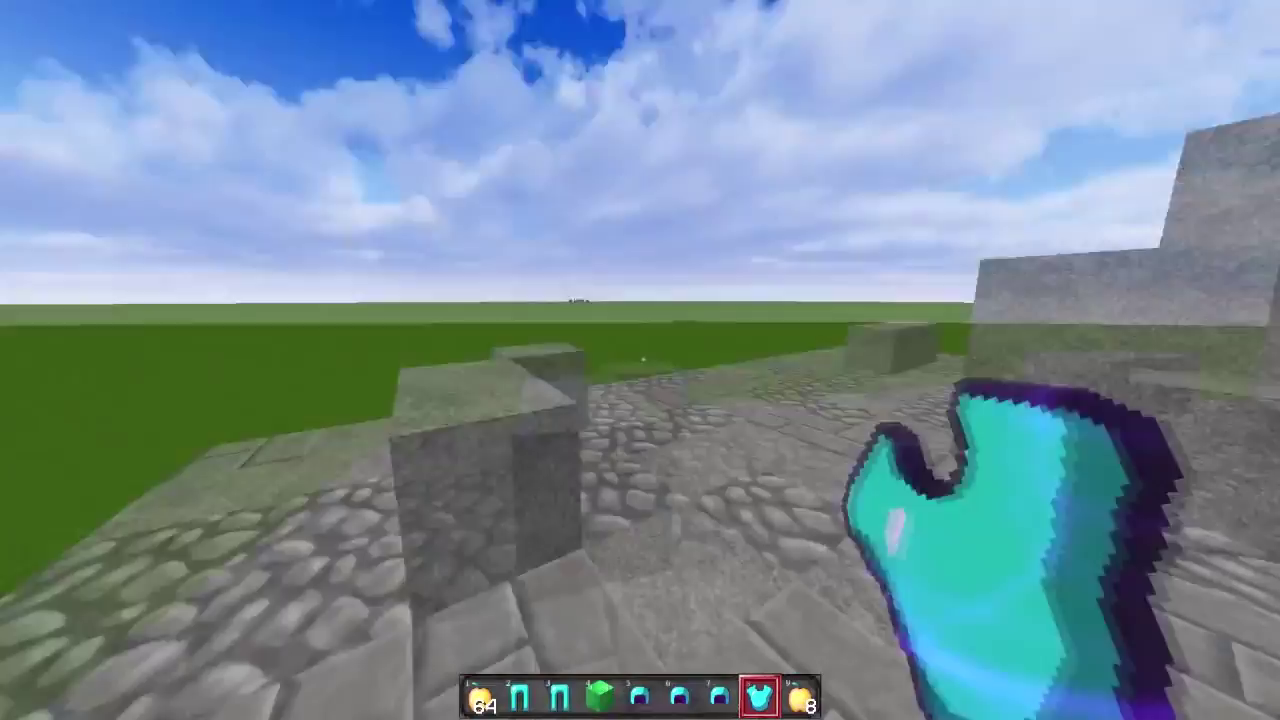
key(Tab)
key(w)
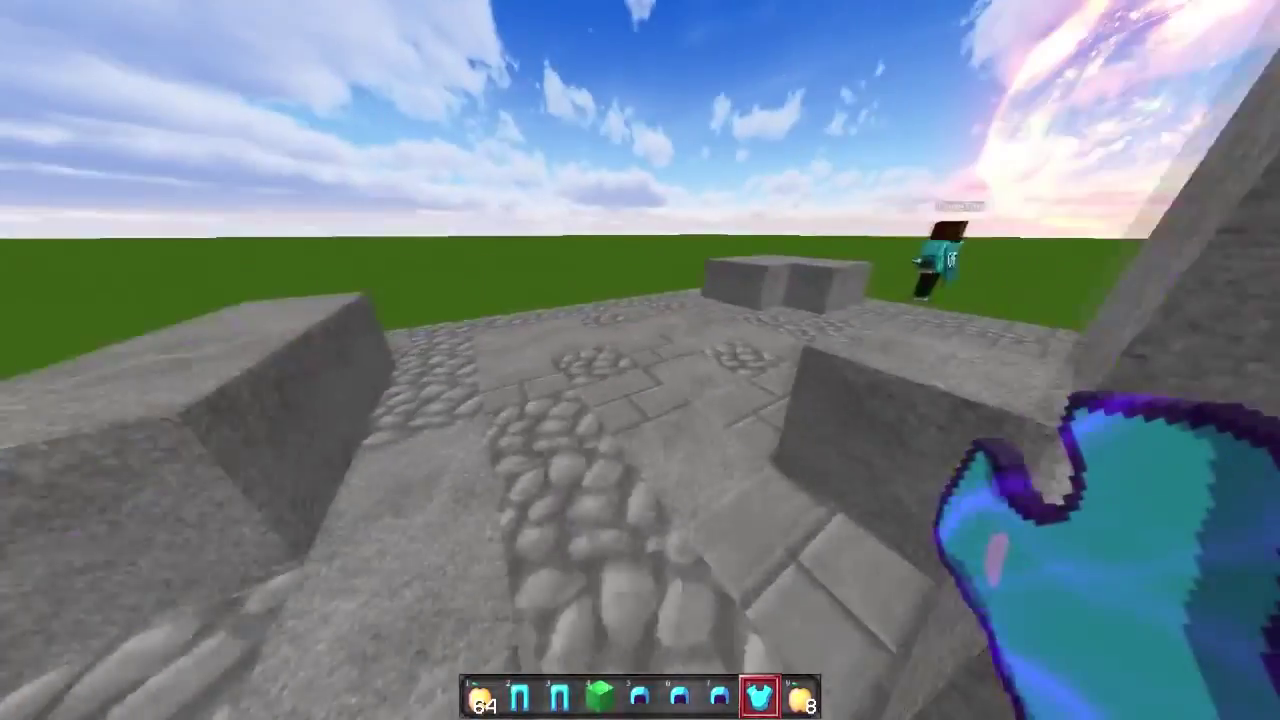
key(t)
key(Escape)
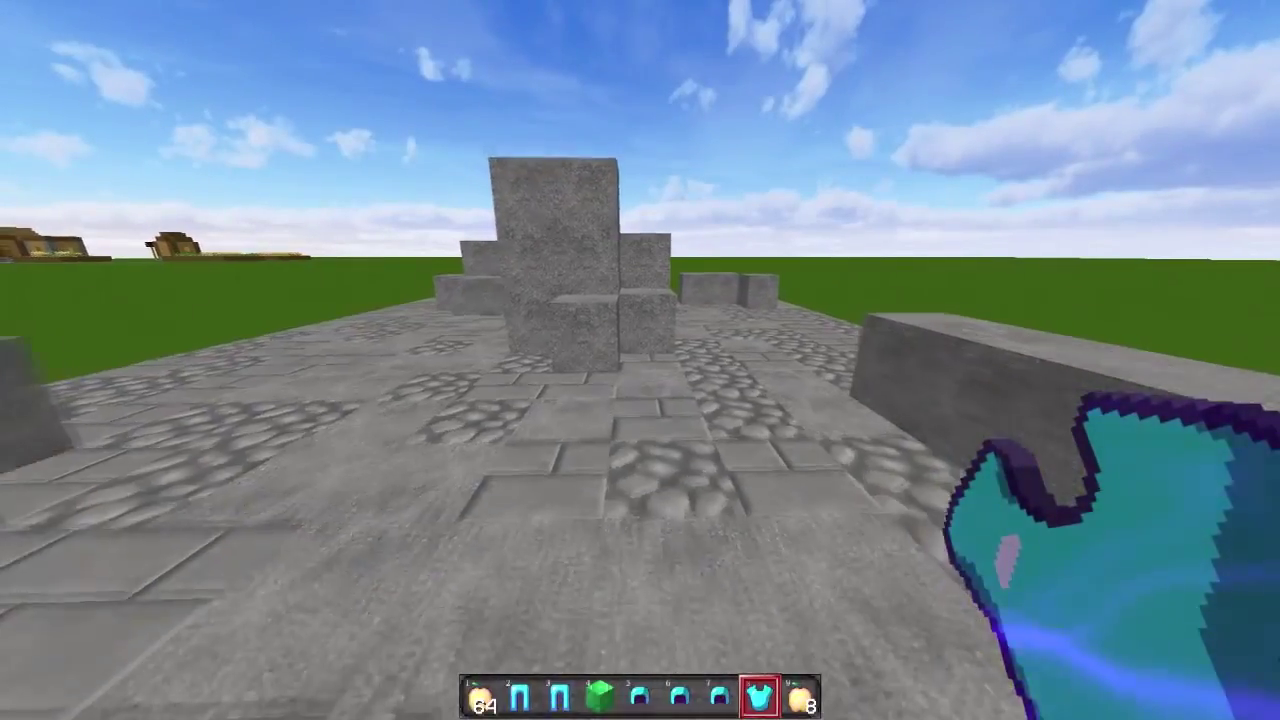
Turn crate location editing back on by running /supplycrates edit
key(slash)
text(edit)
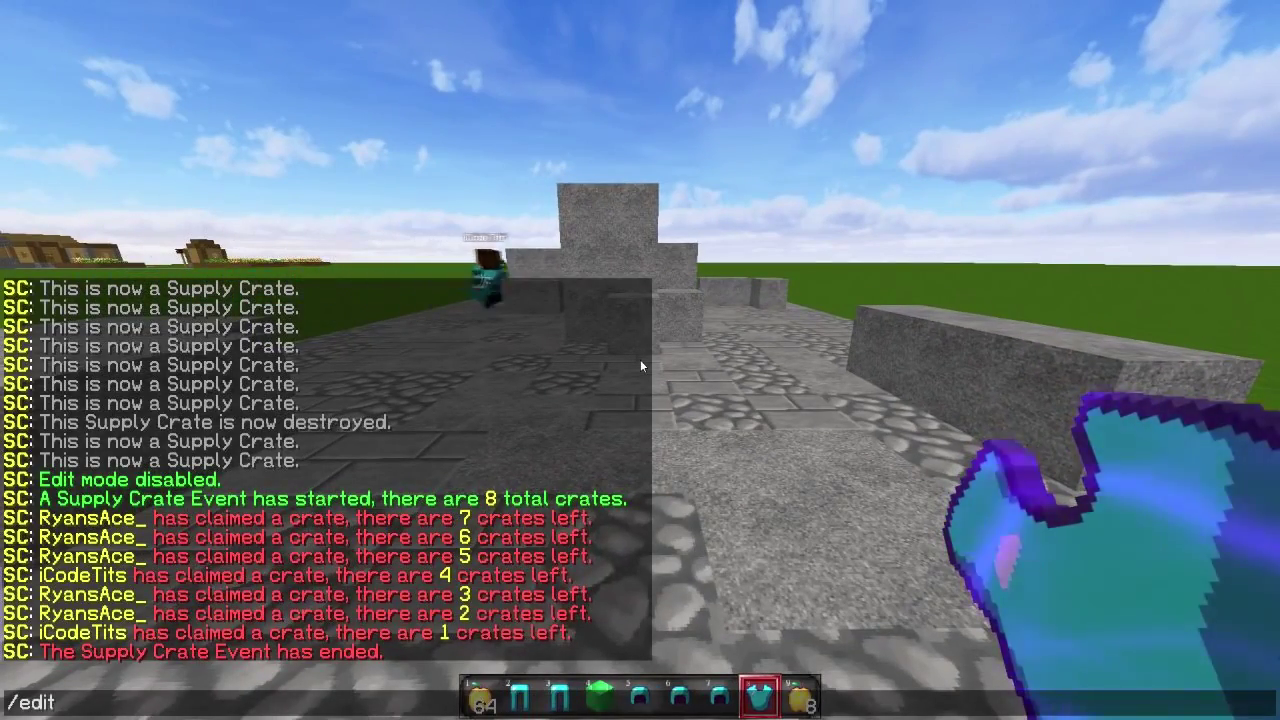
key(BackSpace)
key(BackSpace)
key(BackSpace)
key(BackSpace)
text(supply)
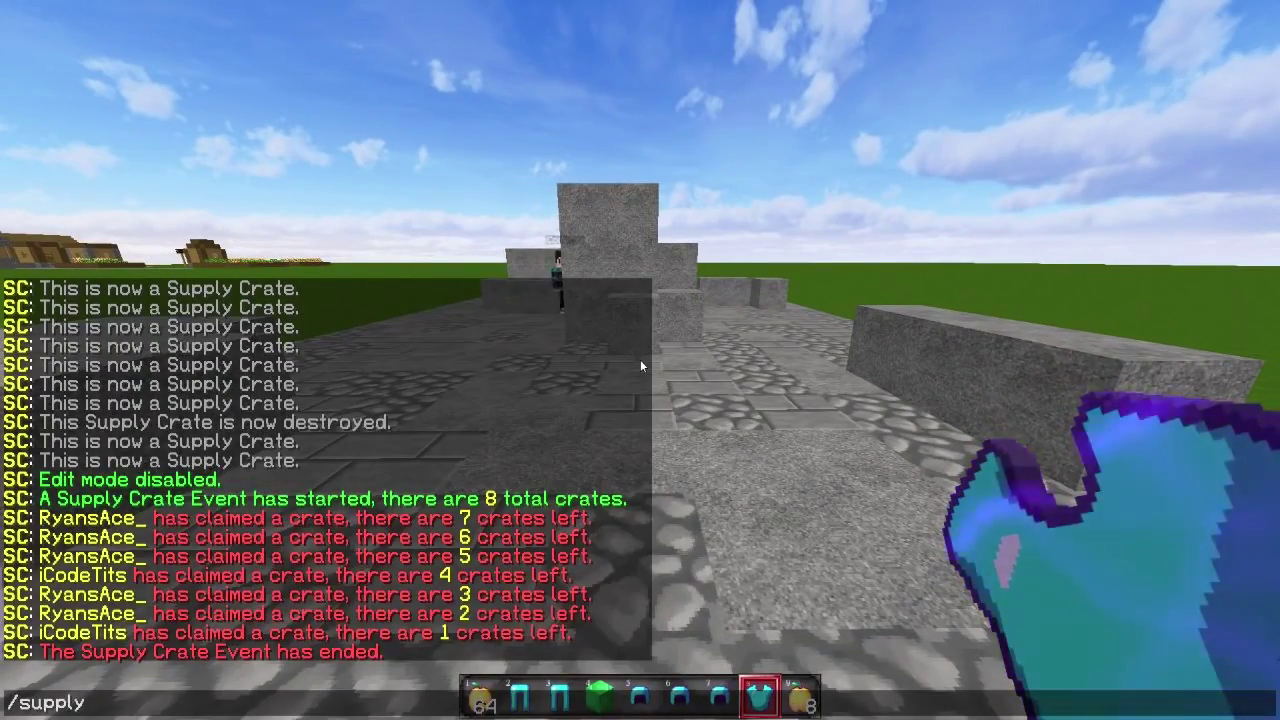
text(crates edit)
key(Return)
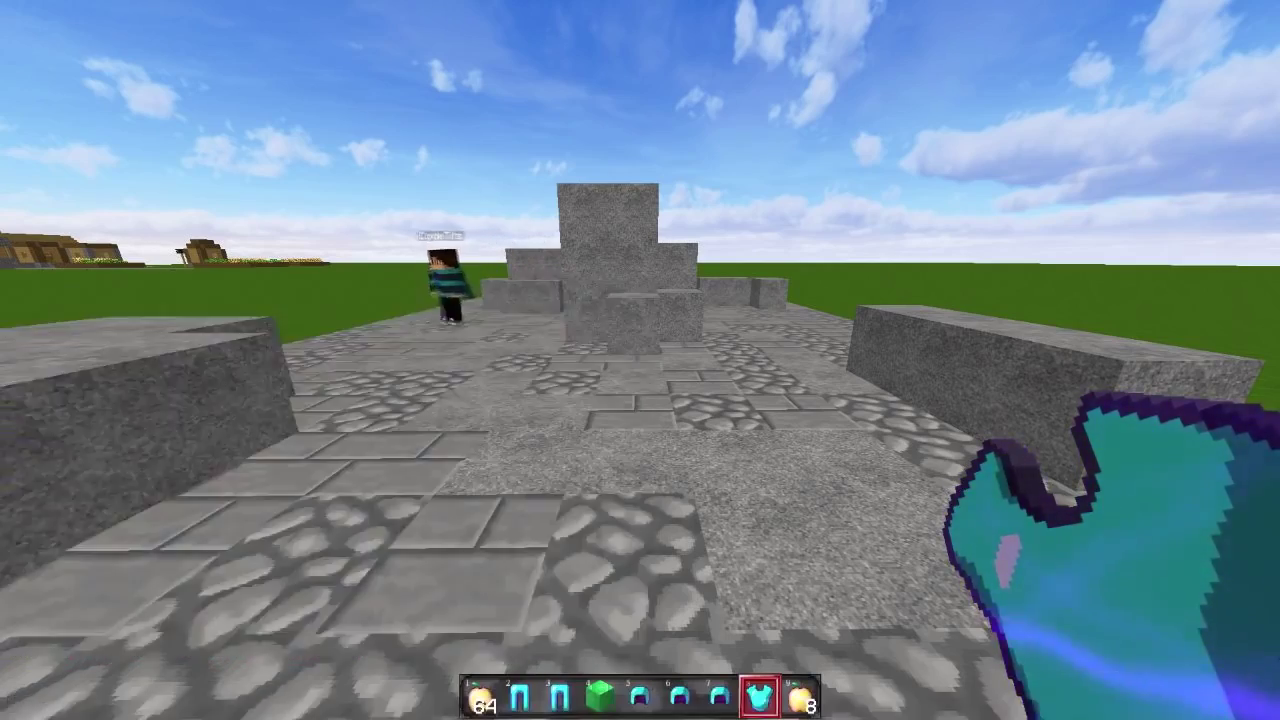
Destroy all the green supply crate location blocks around the stone platform's pillar and corner structures
key(w)
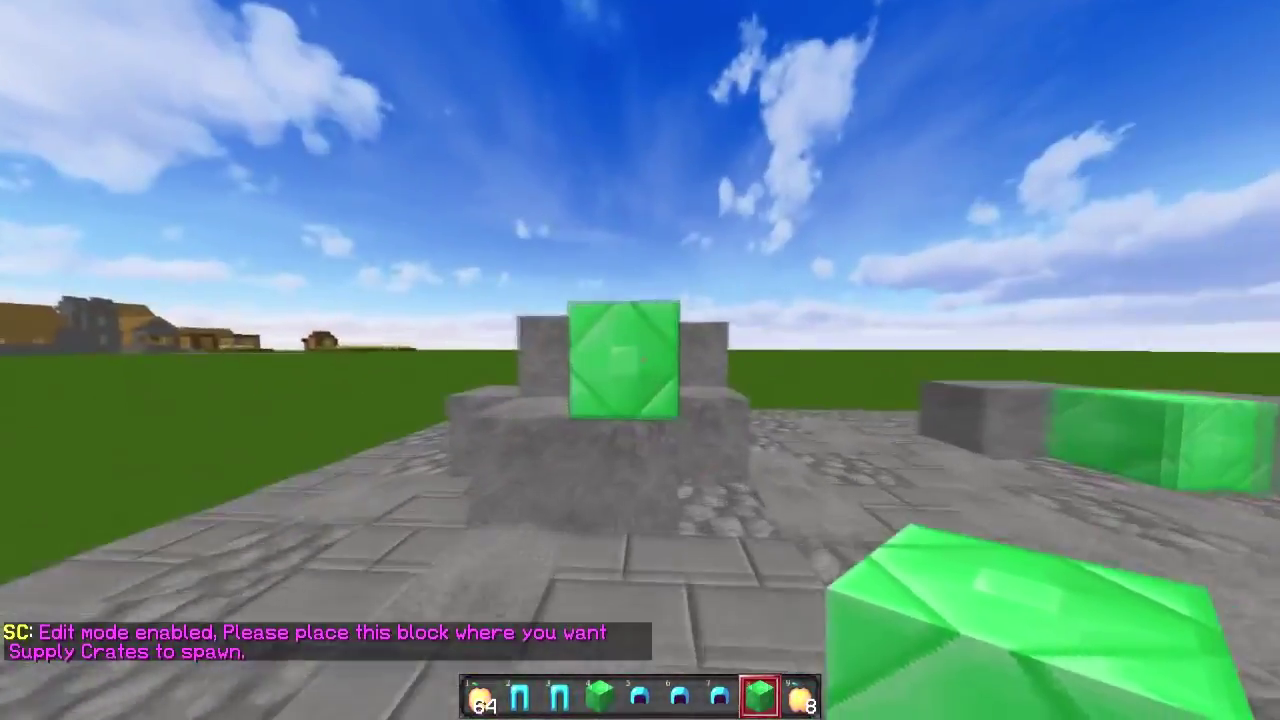
click(640, 360)
click(640, 360)
click(640, 360)
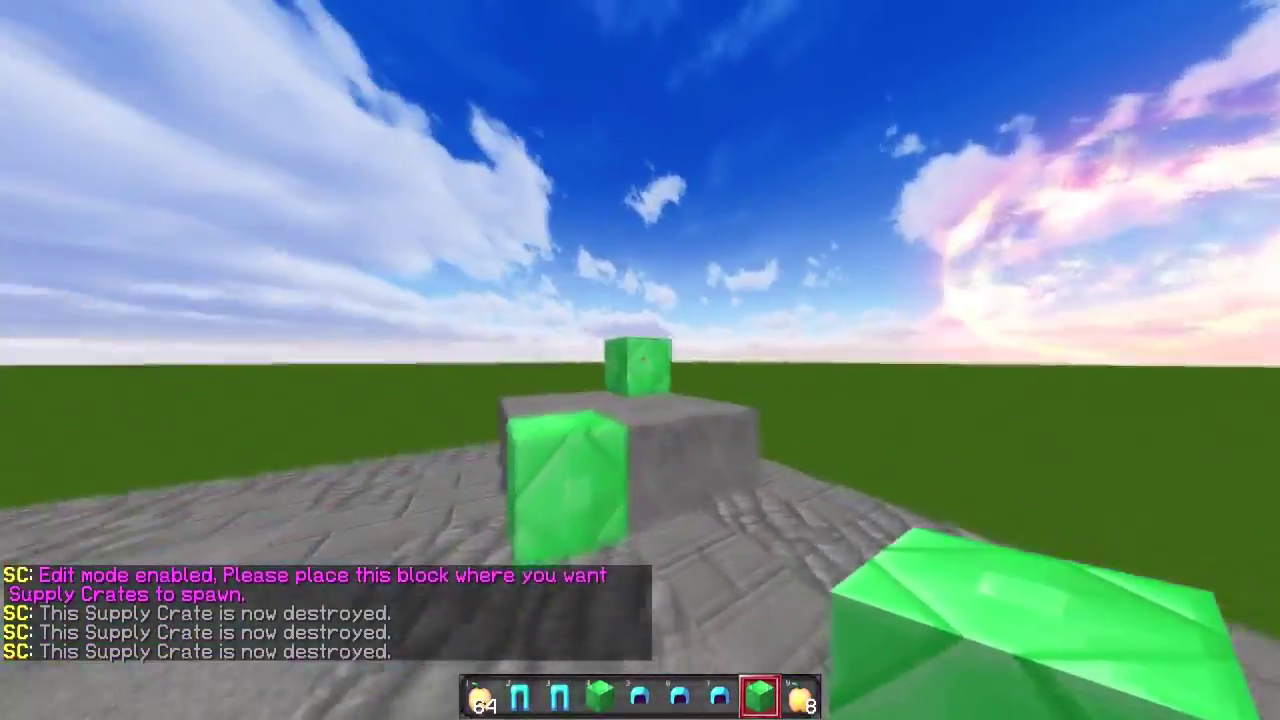
click(640, 360)
click(640, 360)
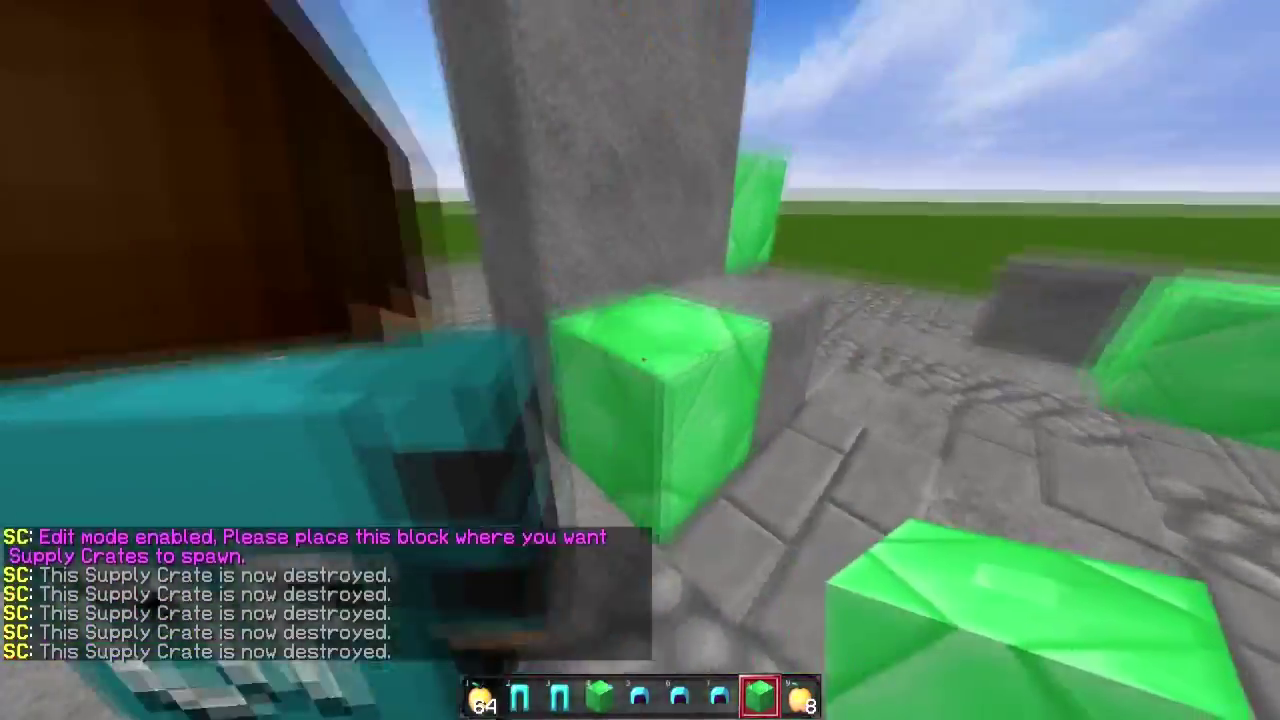
click(640, 360)
click(640, 360)
click(640, 360)
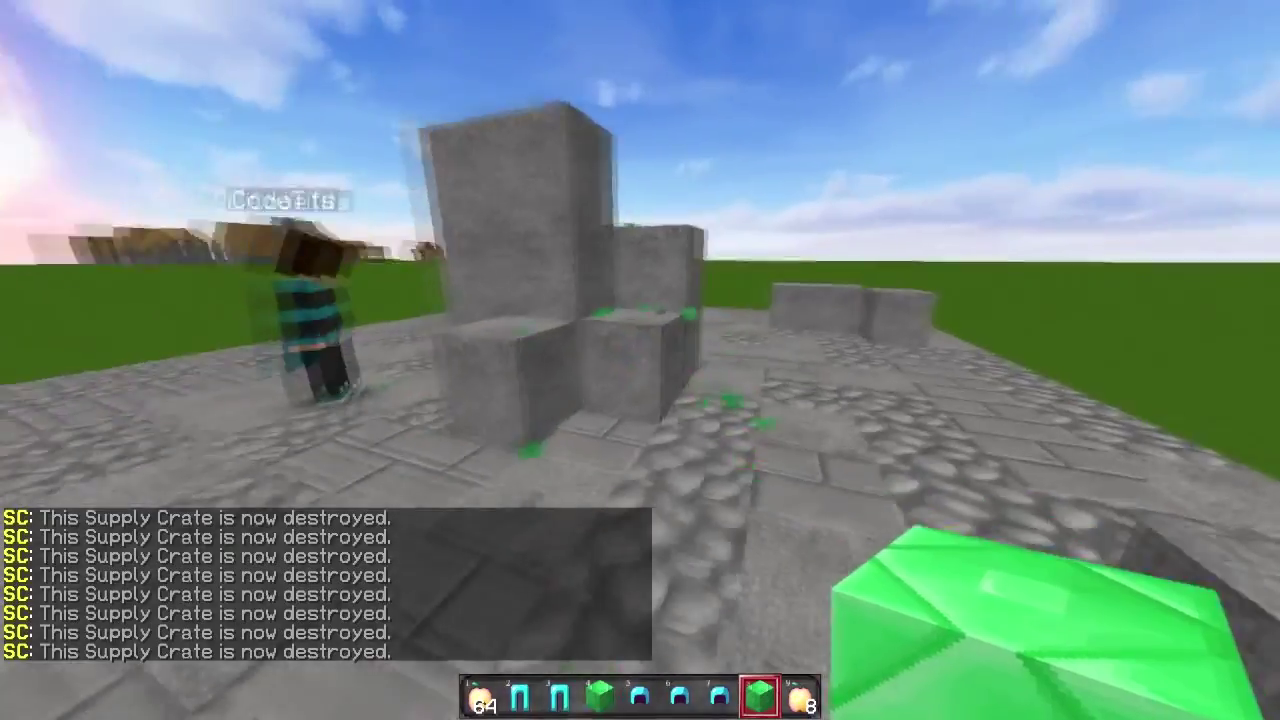
Turn crate location editing off by rerunning the last edit command, and fly up above the platform
key(t)
key(Up)
key(Return)
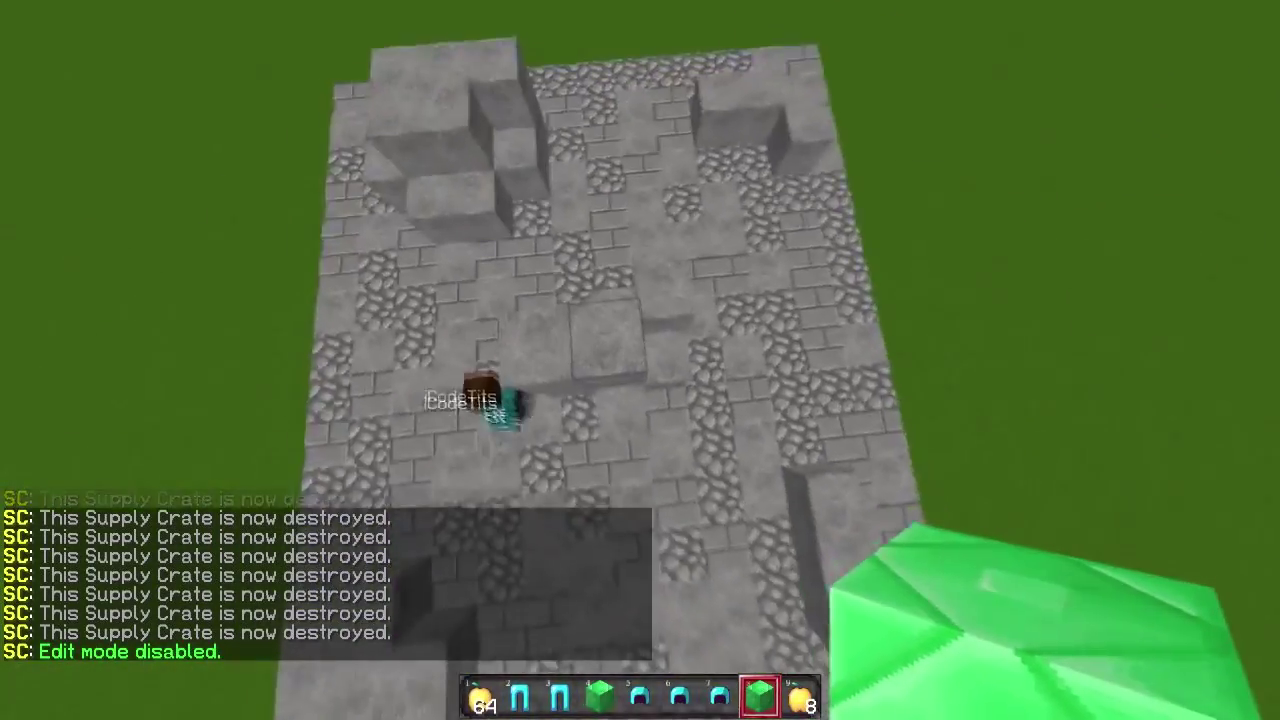
key(space)
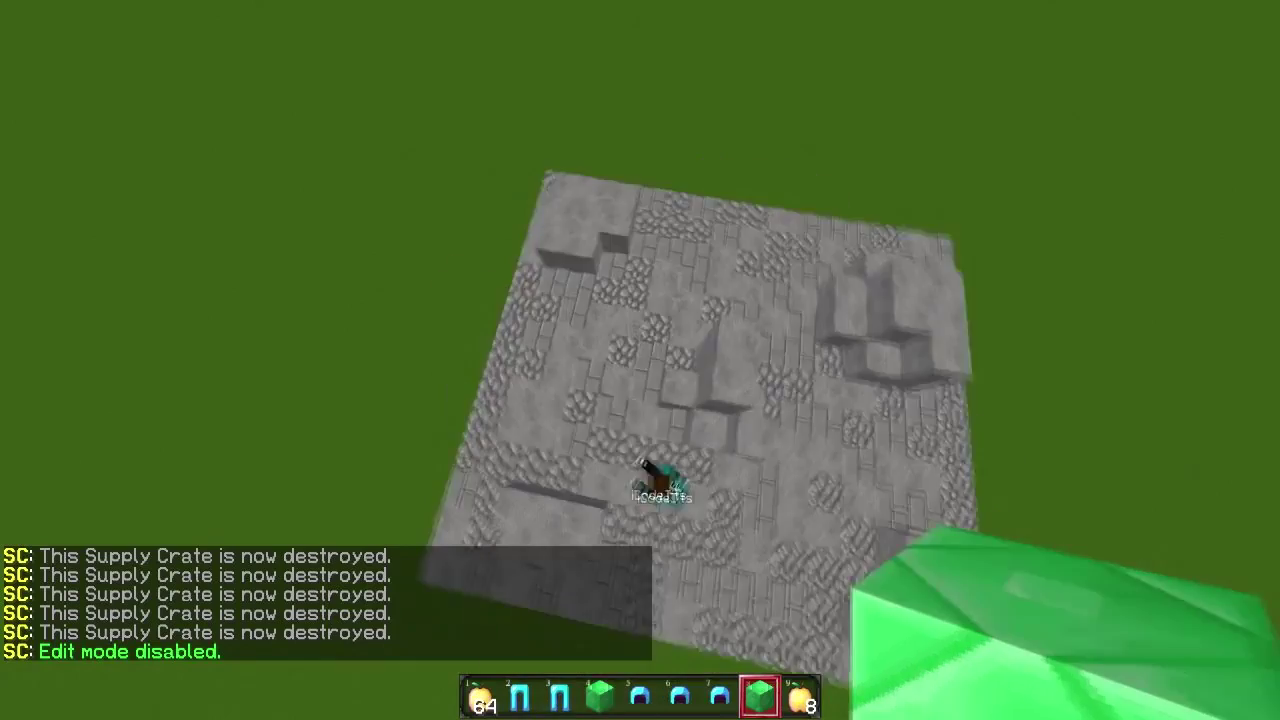
key(w)
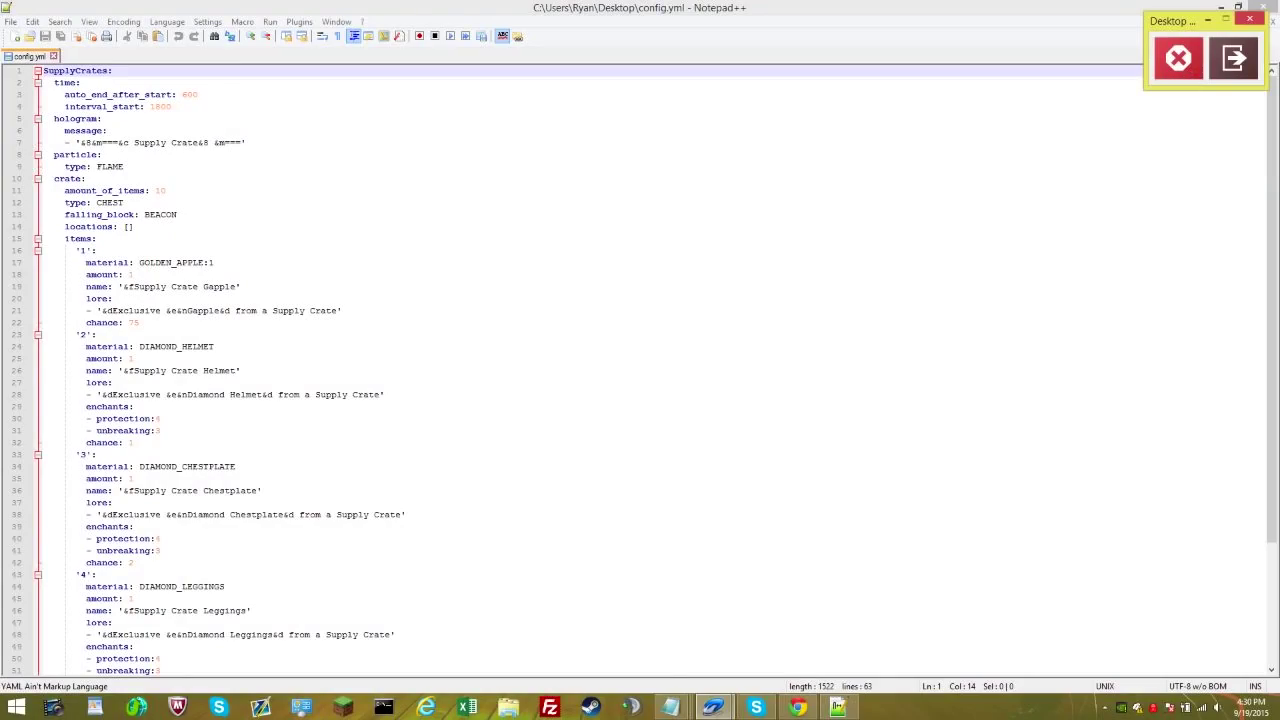
click(96, 334)
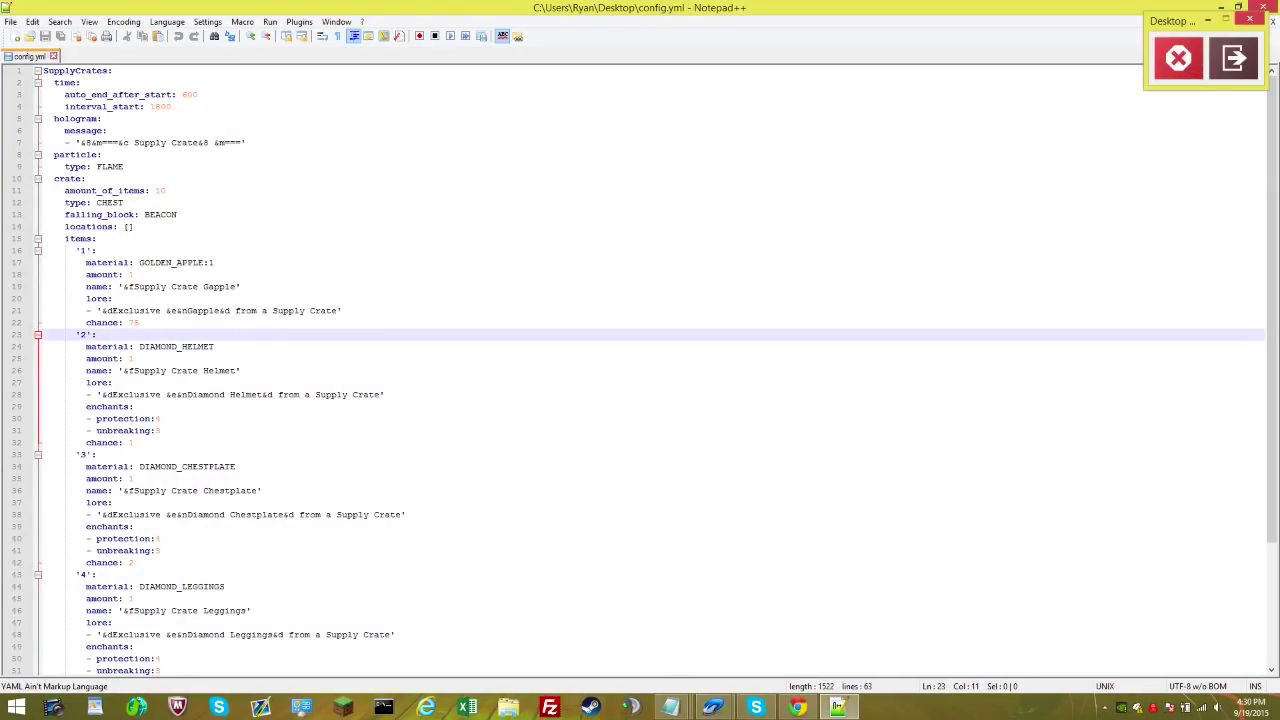
click(102, 119)
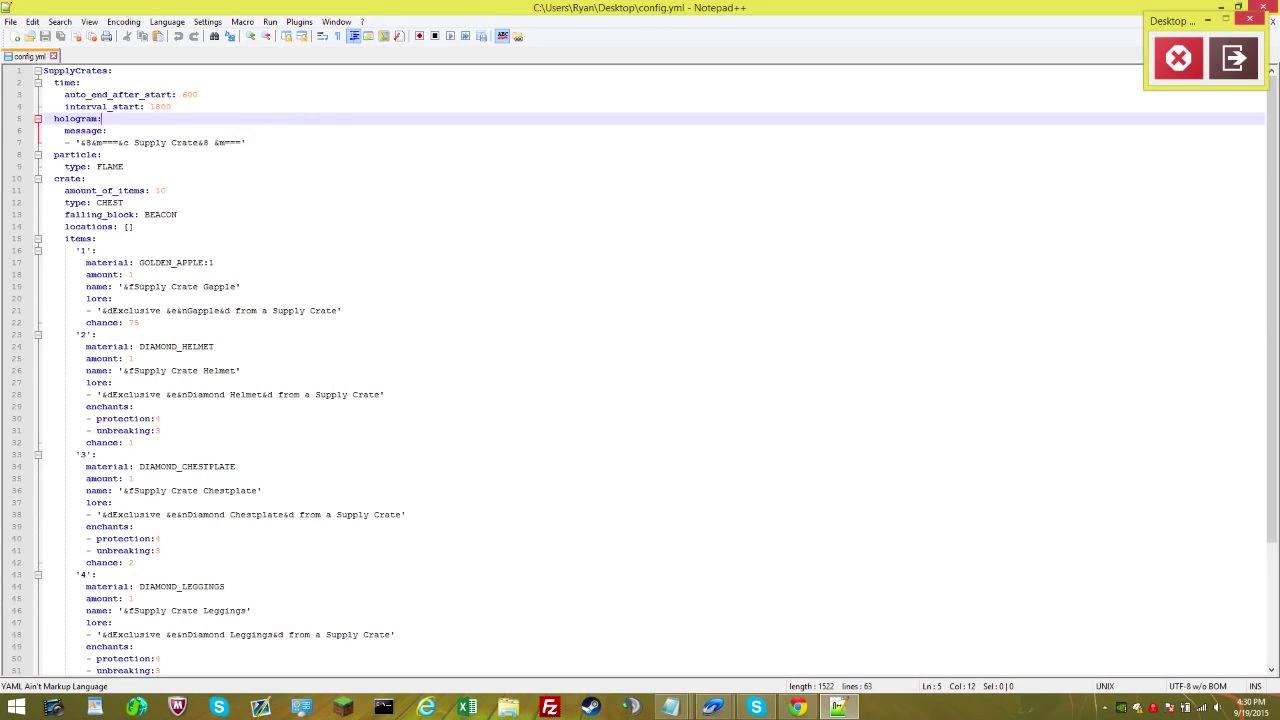
click(81, 83)
click(113, 71)
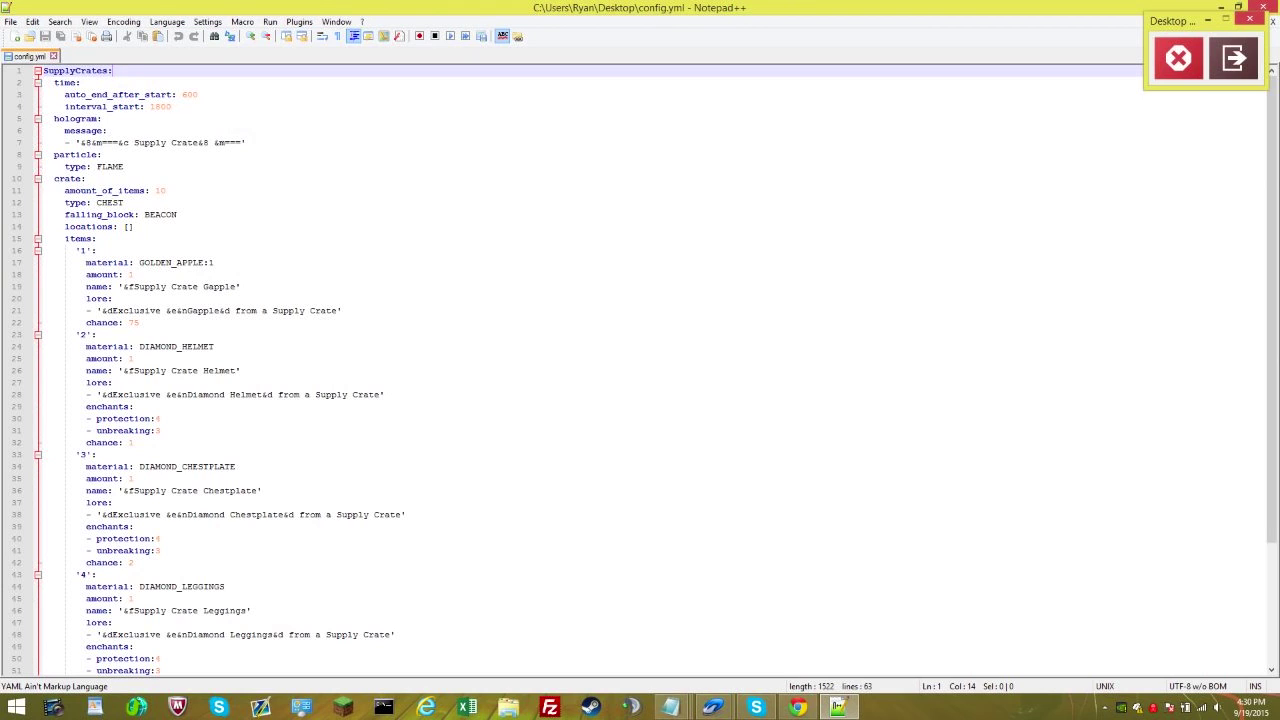
Set auto_end_after_start in the time section of config.yml to 1000
click(81, 83)
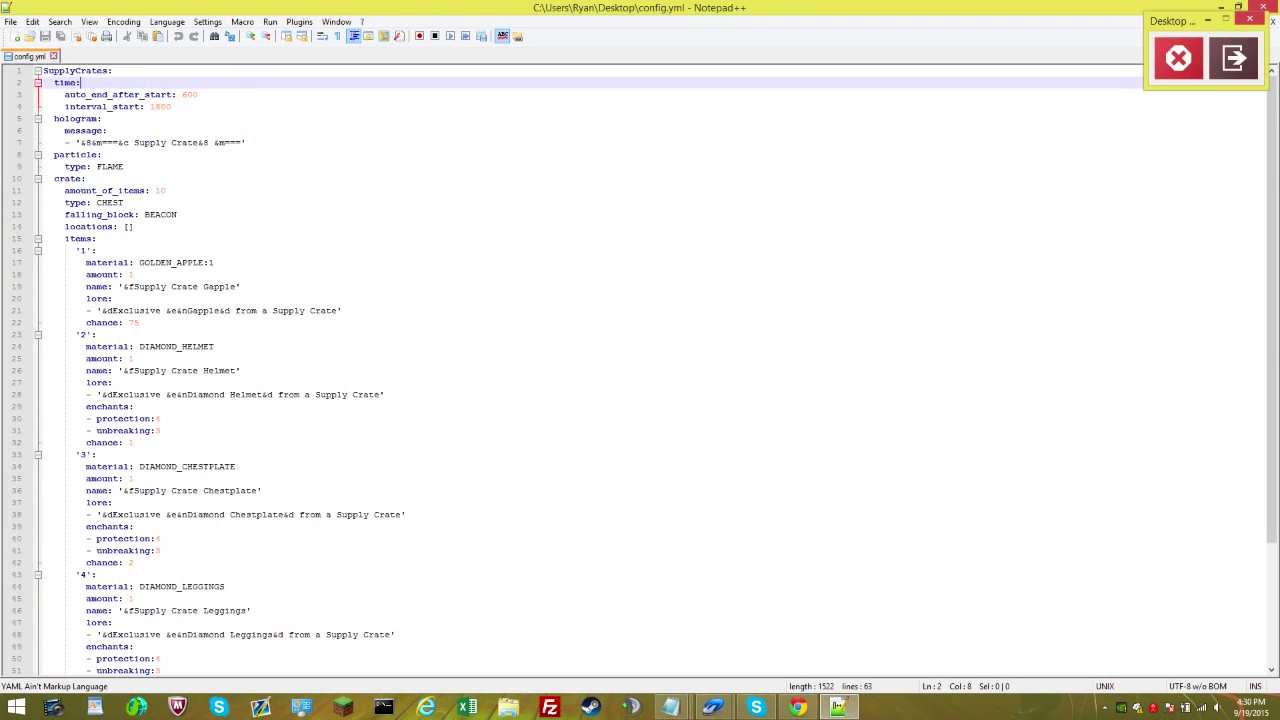
click(125, 94)
click(155, 94)
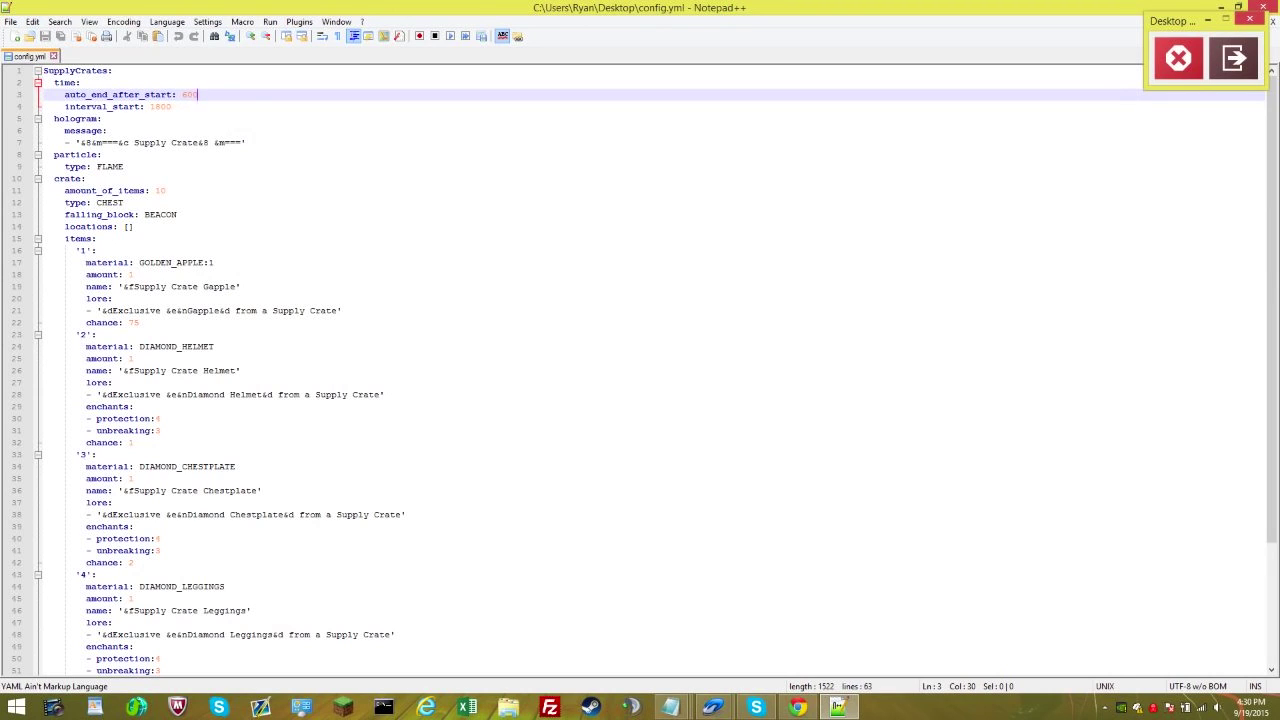
text(0)
key(BackSpace)
key(BackSpace)
key(BackSpace)
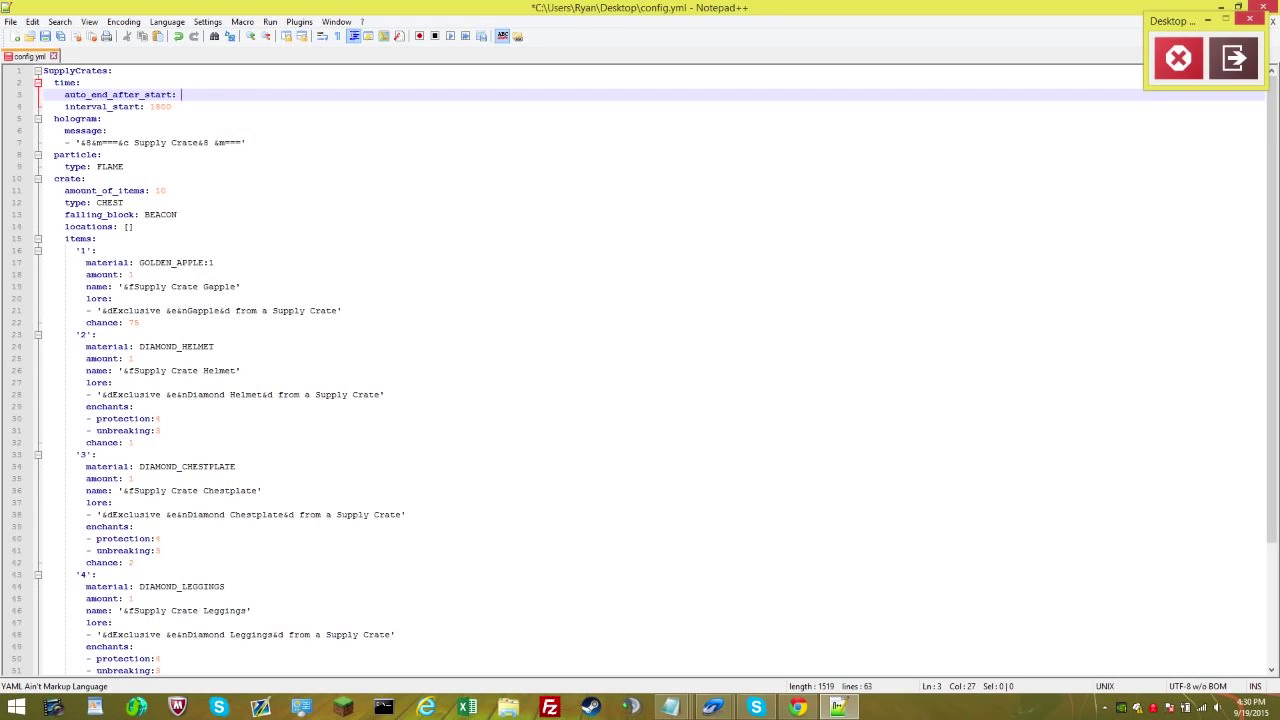
text(1000)
Set interval_start in the time section to 14400
click(172, 107)
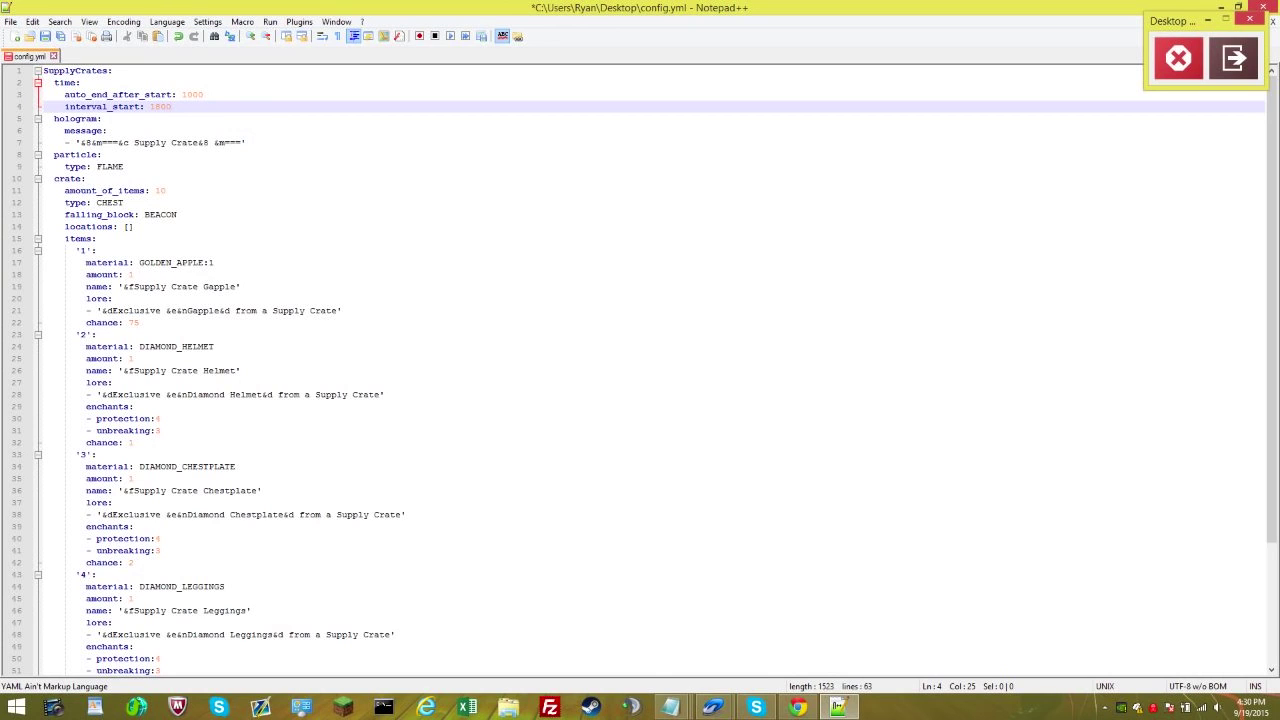
key(BackSpace)
key(BackSpace)
key(BackSpace)
text(1)
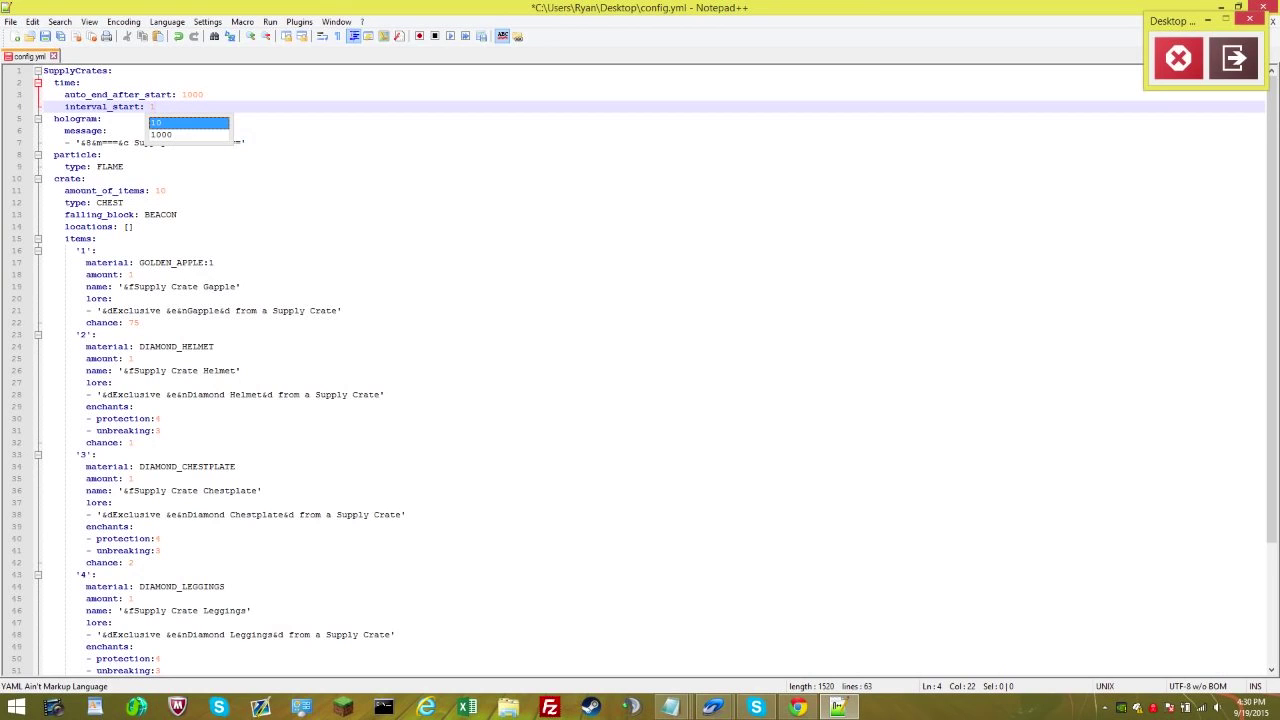
text(4400)
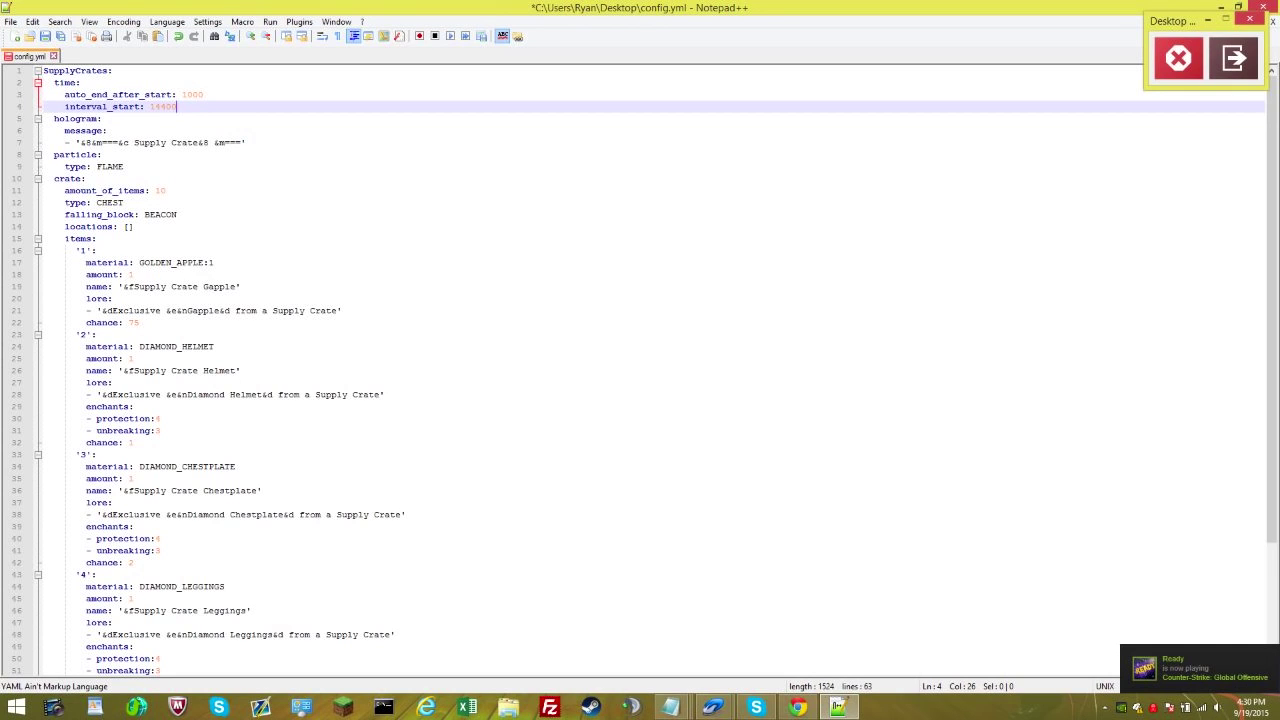
Insert the prefix &7[&e&ki&7] at the start of the hologram message, just inside the opening quote
key(Down)
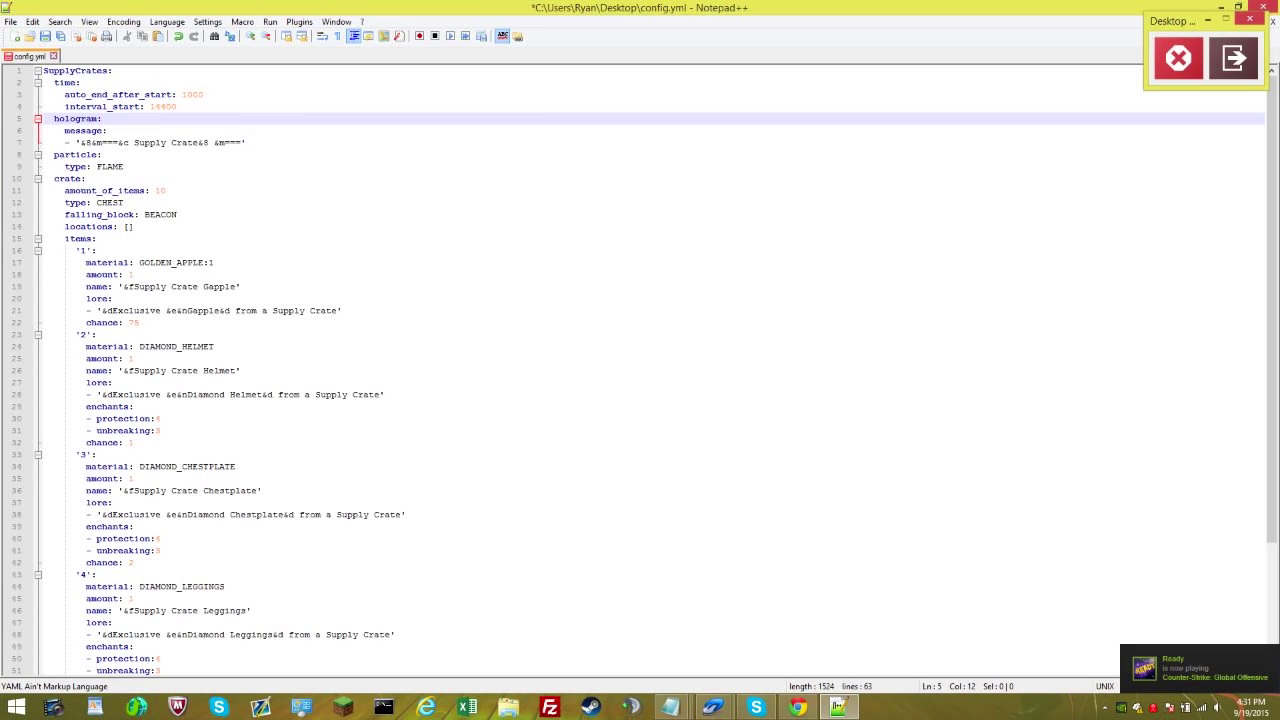
key(Down)
key(Down)
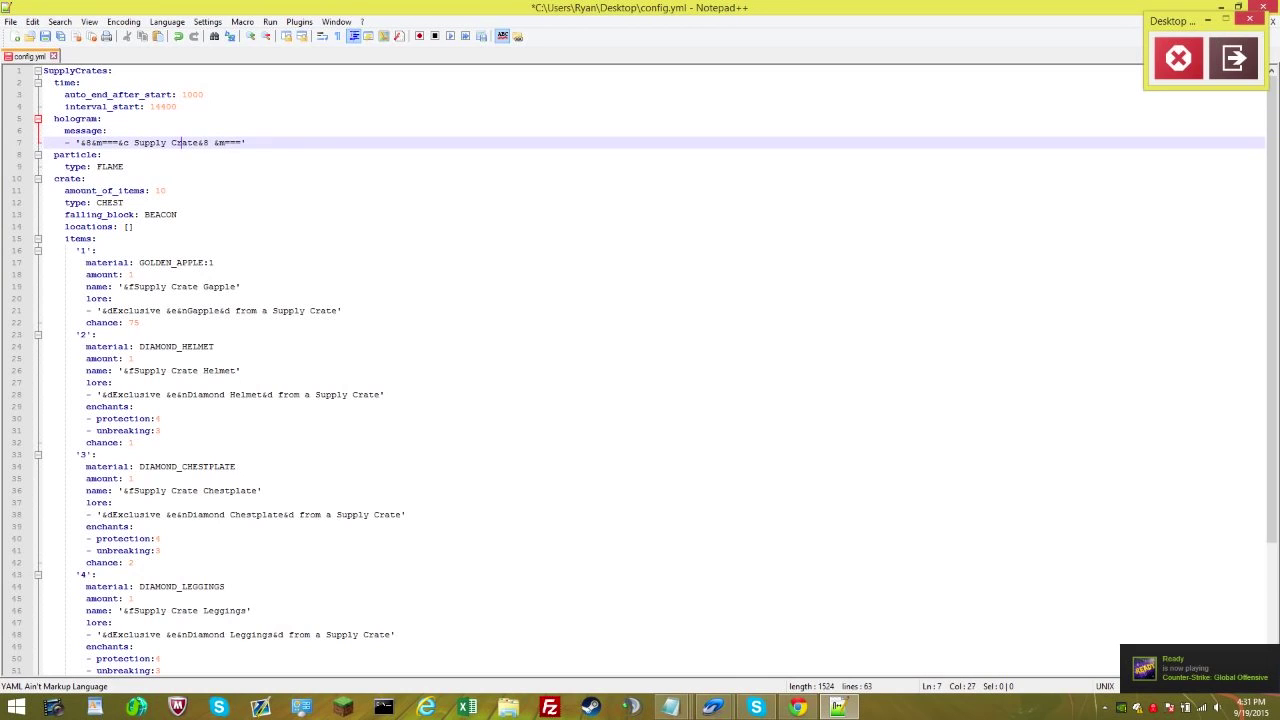
key(Right)
key(Right)
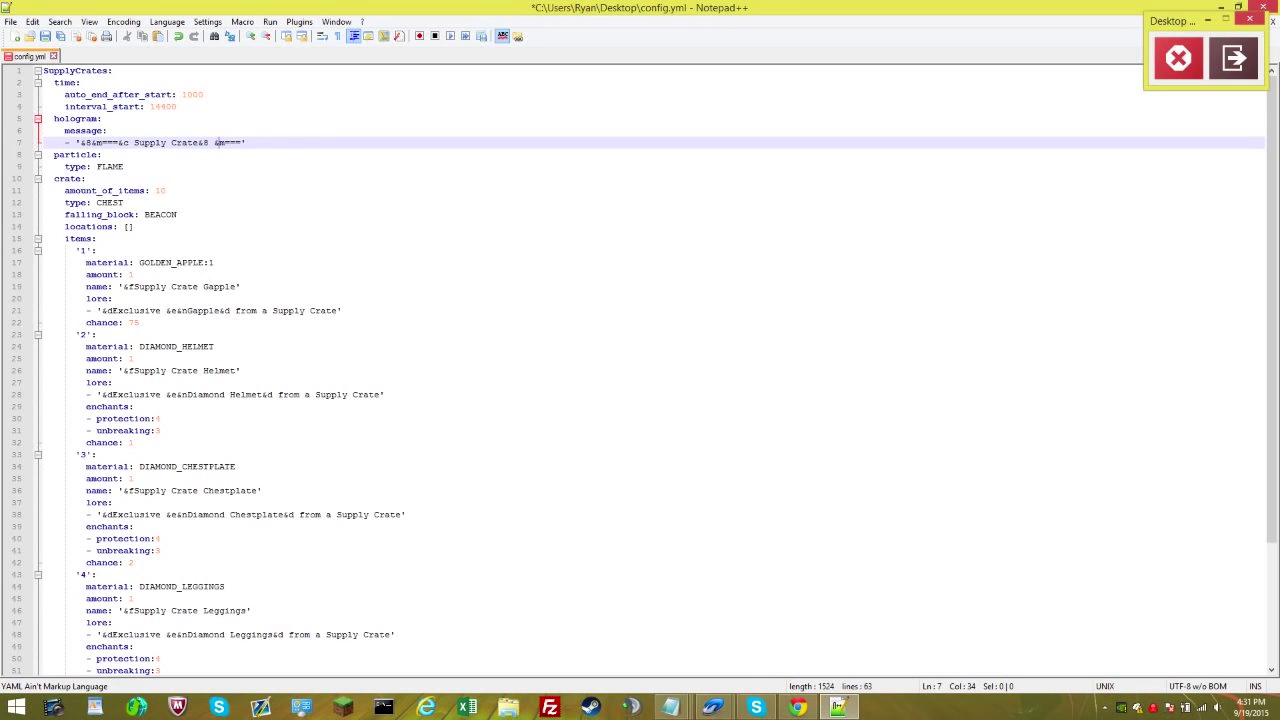
click(133, 142)
click(120, 142)
click(83, 142)
text(&)
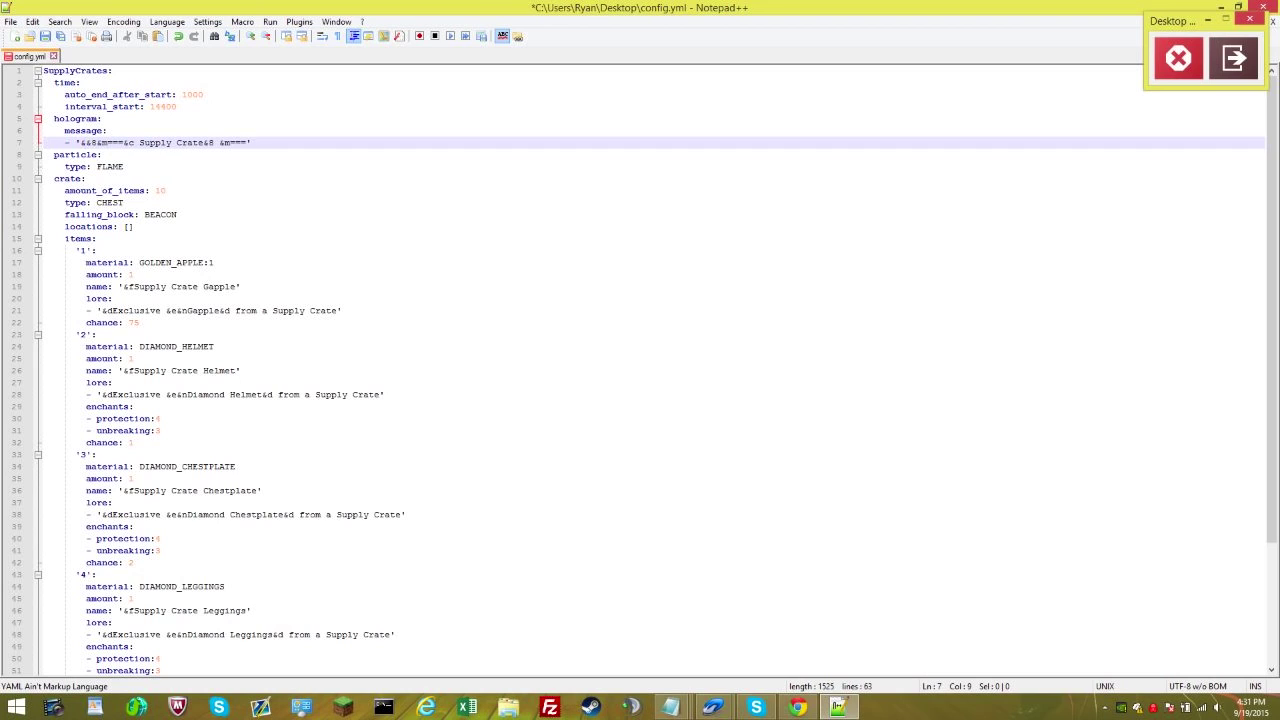
text(7 )
text(4)
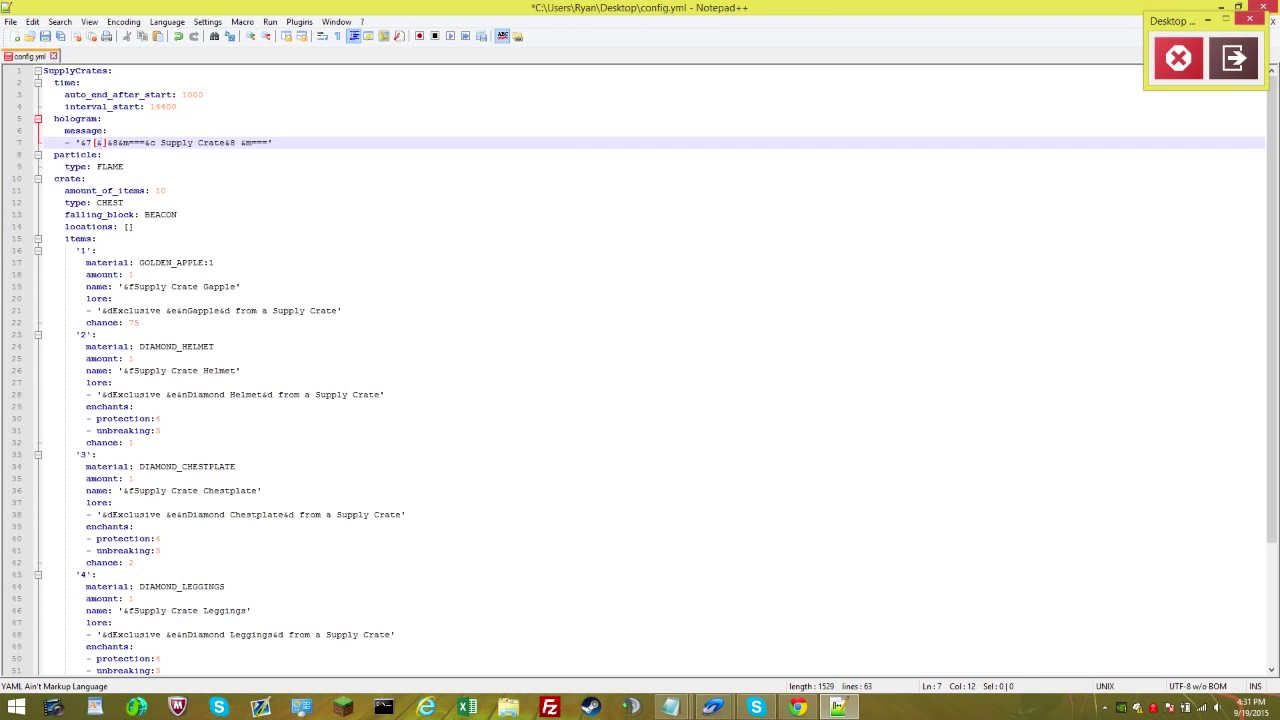
text(e&k1)
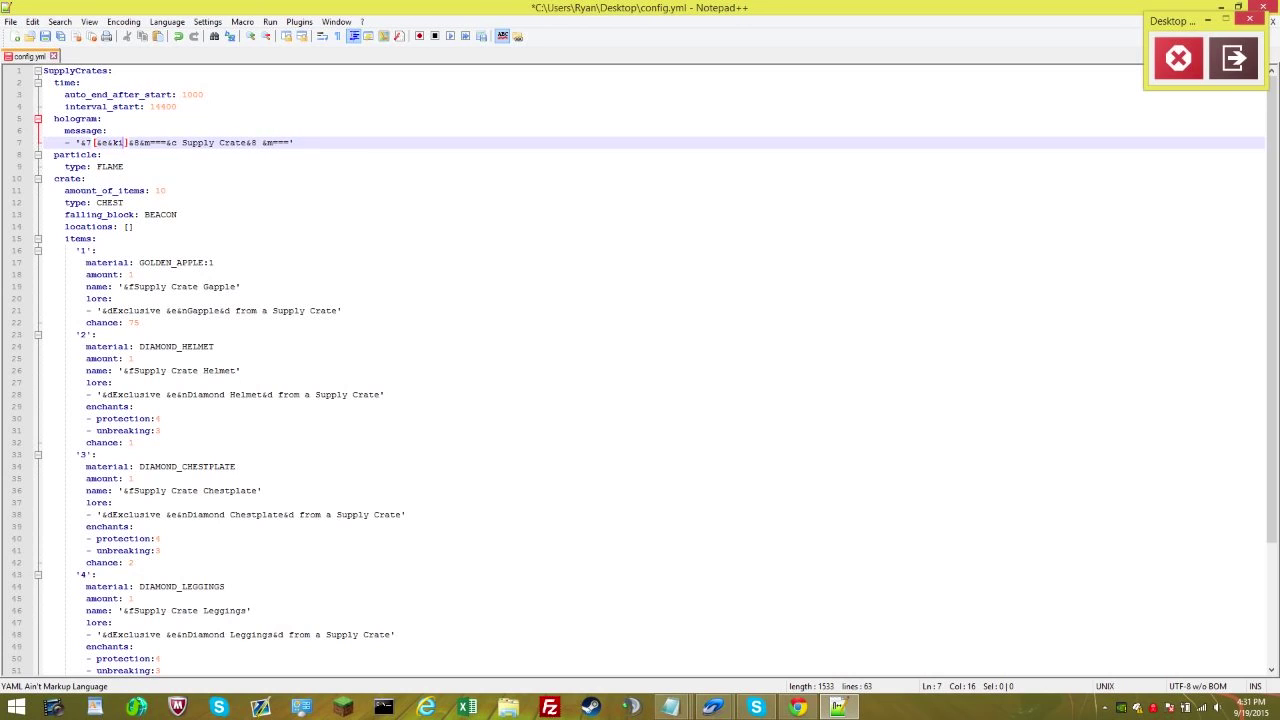
text(&7)
key(Right)
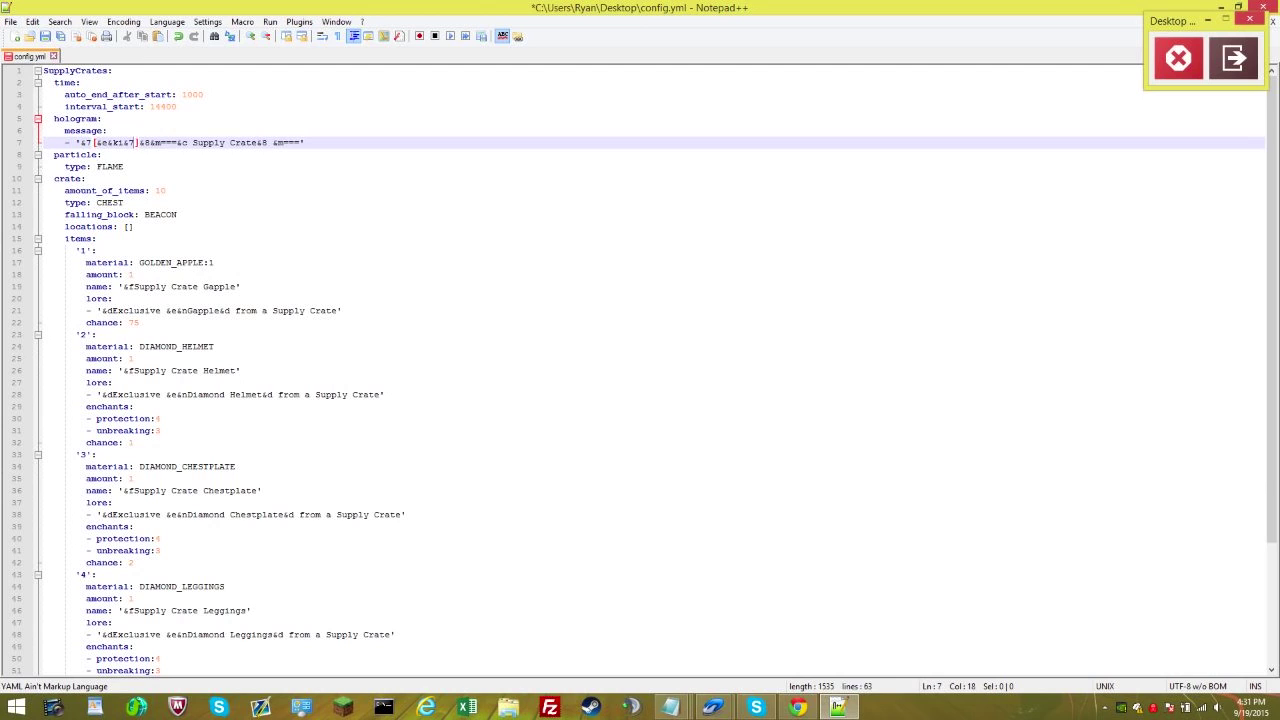
Change both &7 colour codes around the hologram message's prefix brackets to &8
key(BackSpace)
text(8)
key(Left)
key(Left)
key(Left)
key(Left)
key(Left)
key(Left)
key(Left)
key(Left)
key(BackSpace)
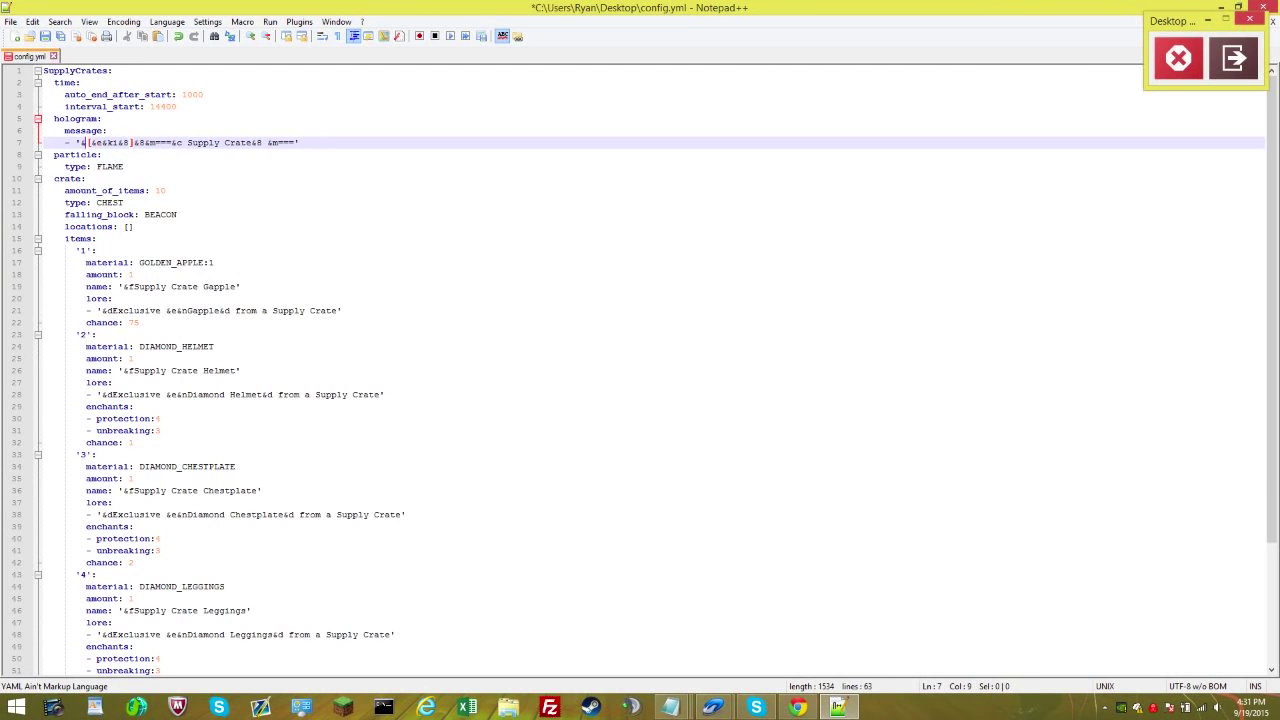
text(8)
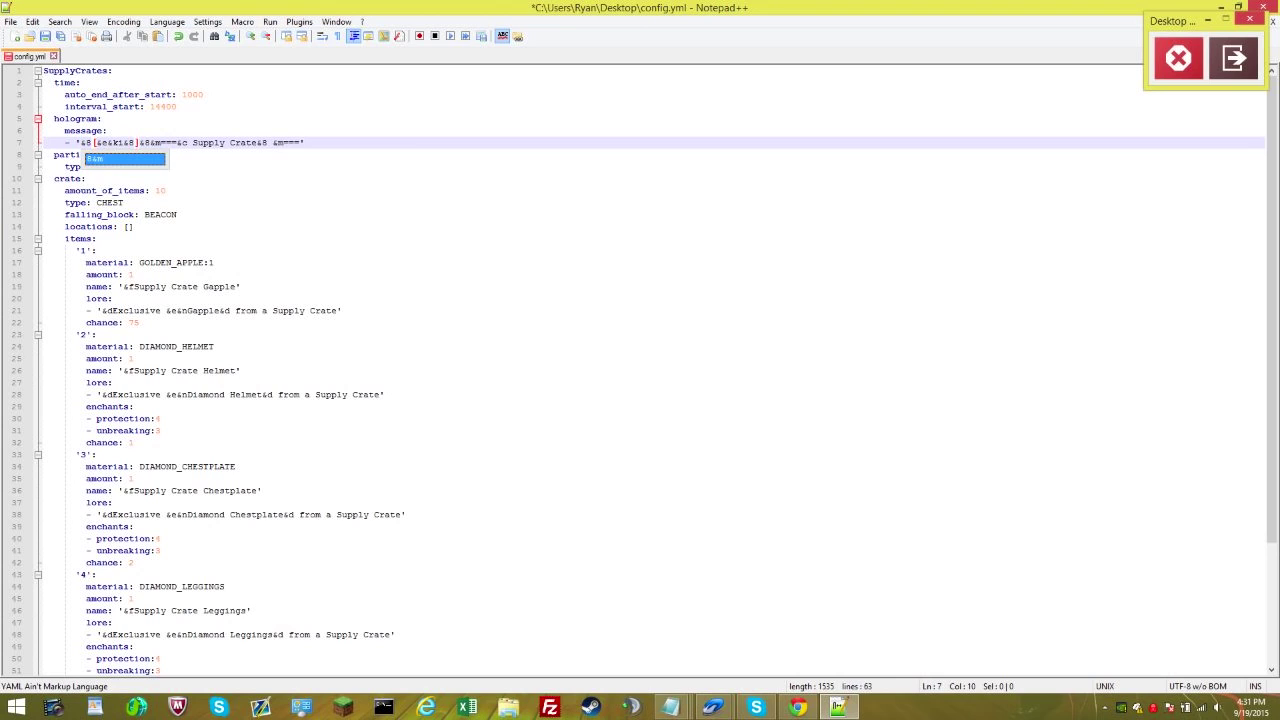
Replace the &c code before Supply Crate with &7[ and put &e directly in front of the words Supply Crate
click(150, 143)
key(Down)
key(Down)
key(Up)
key(Up)
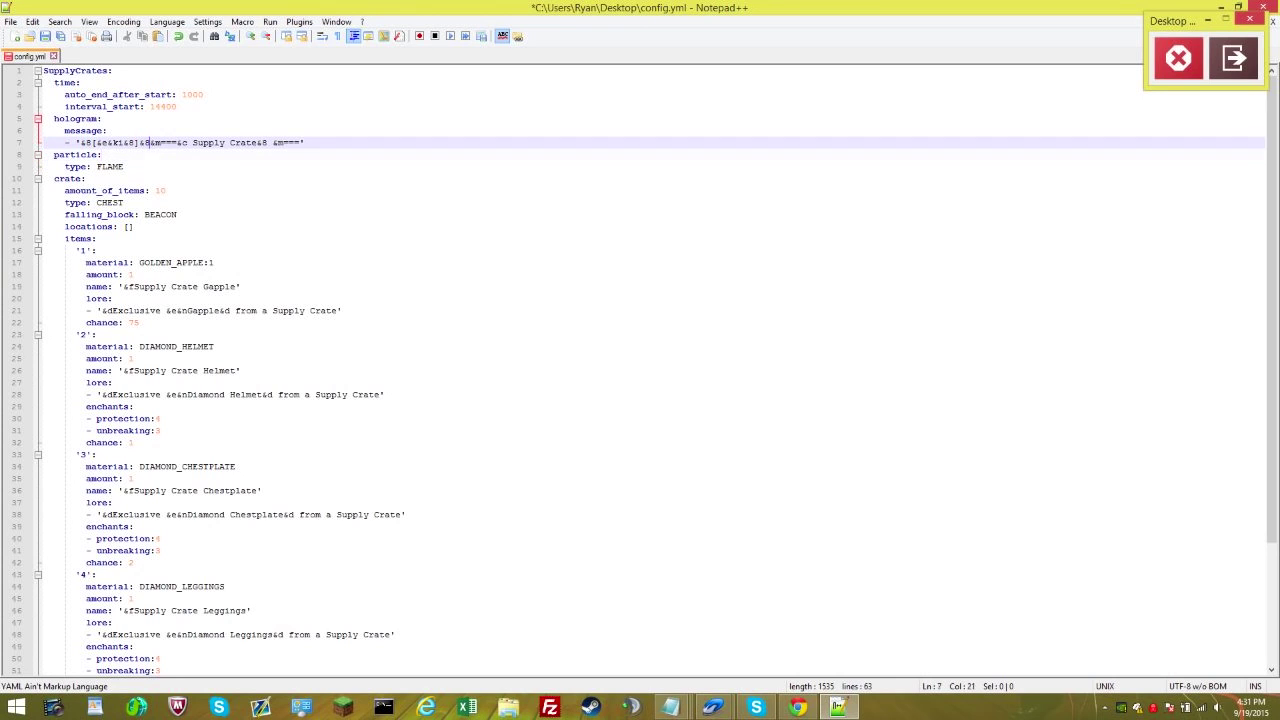
click(179, 142)
key(BackSpace)
text(7[)
key(BackSpace)
key(Right)
key(Right)
text(&e)
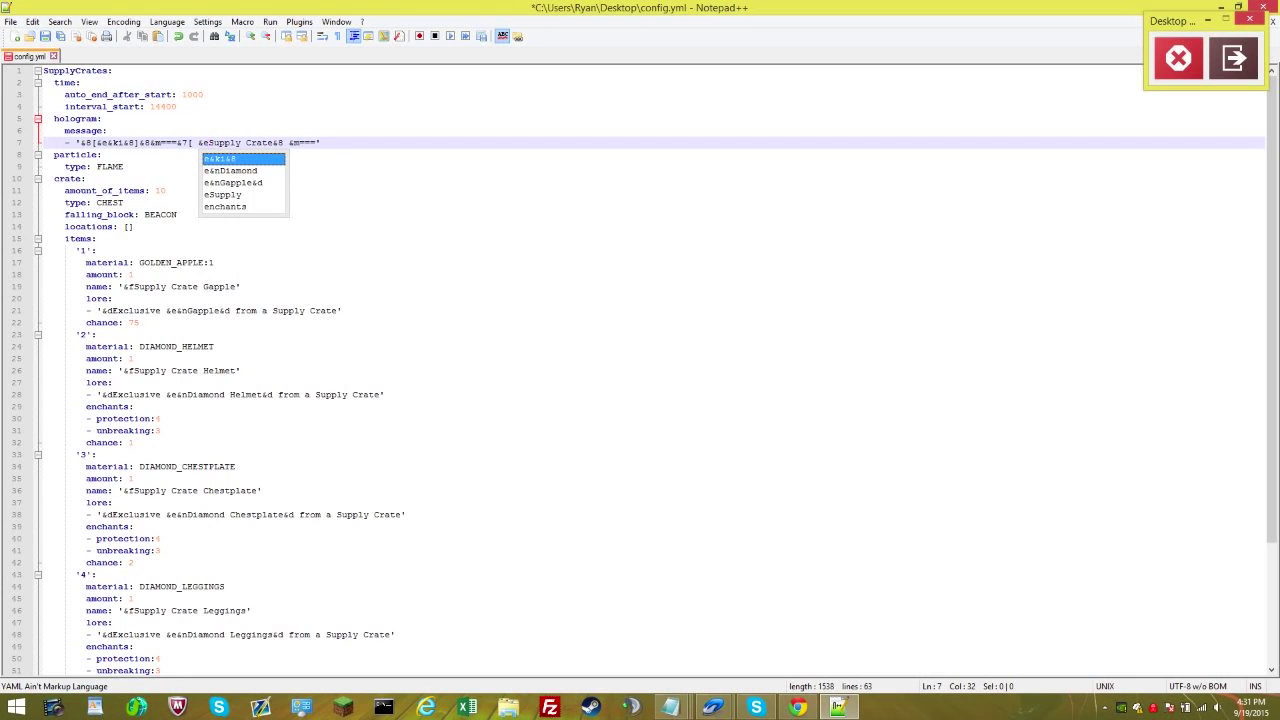
Replace the &8 after Supply Crate with &7 ] and insert &8 before the trailing &m=== in the hologram message
key(Right)
key(Right)
key(Right)
key(Right)
key(Right)
key(Right)
key(Right)
key(Right)
key(Right)
key(Right)
key(Right)
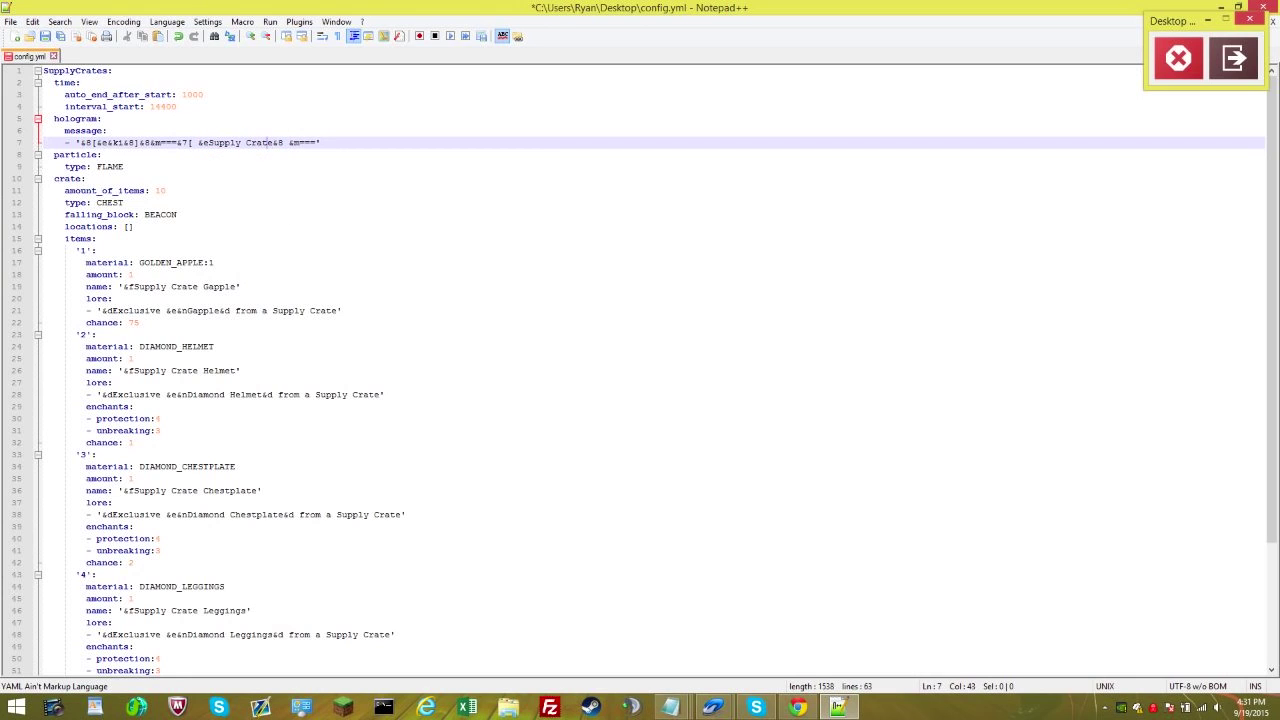
key(BackSpace)
text(7)
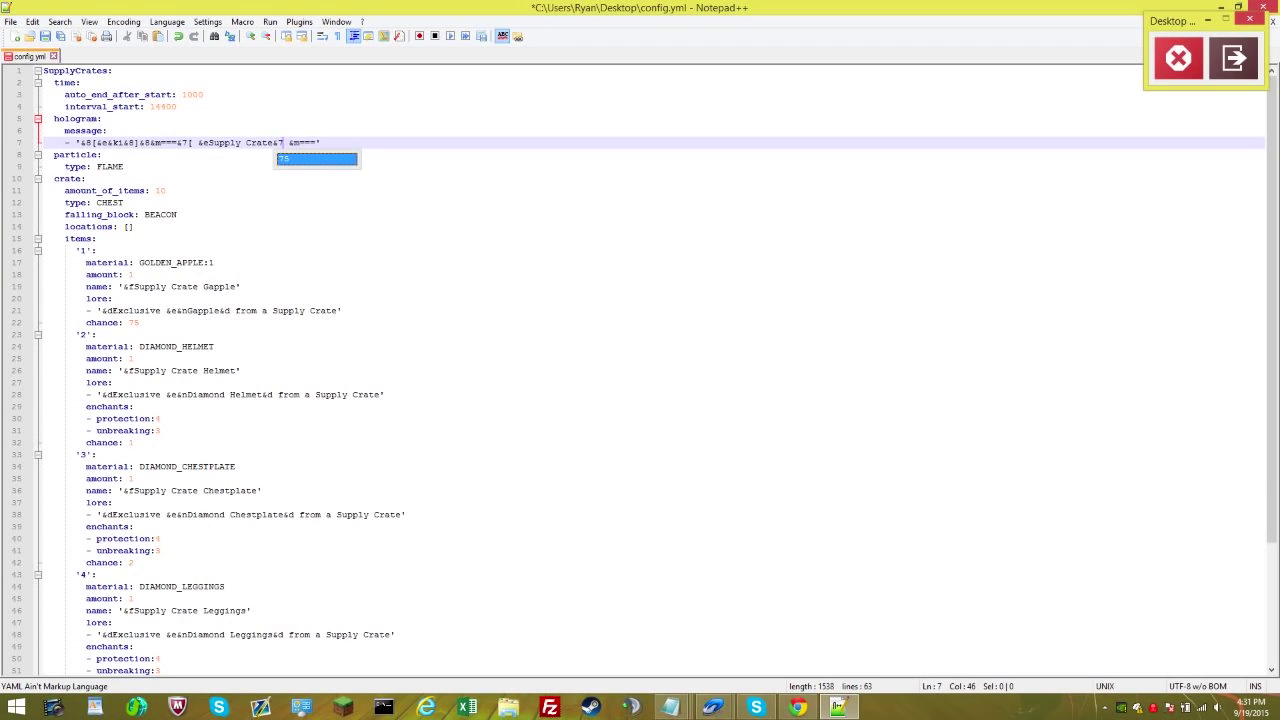
text( ])
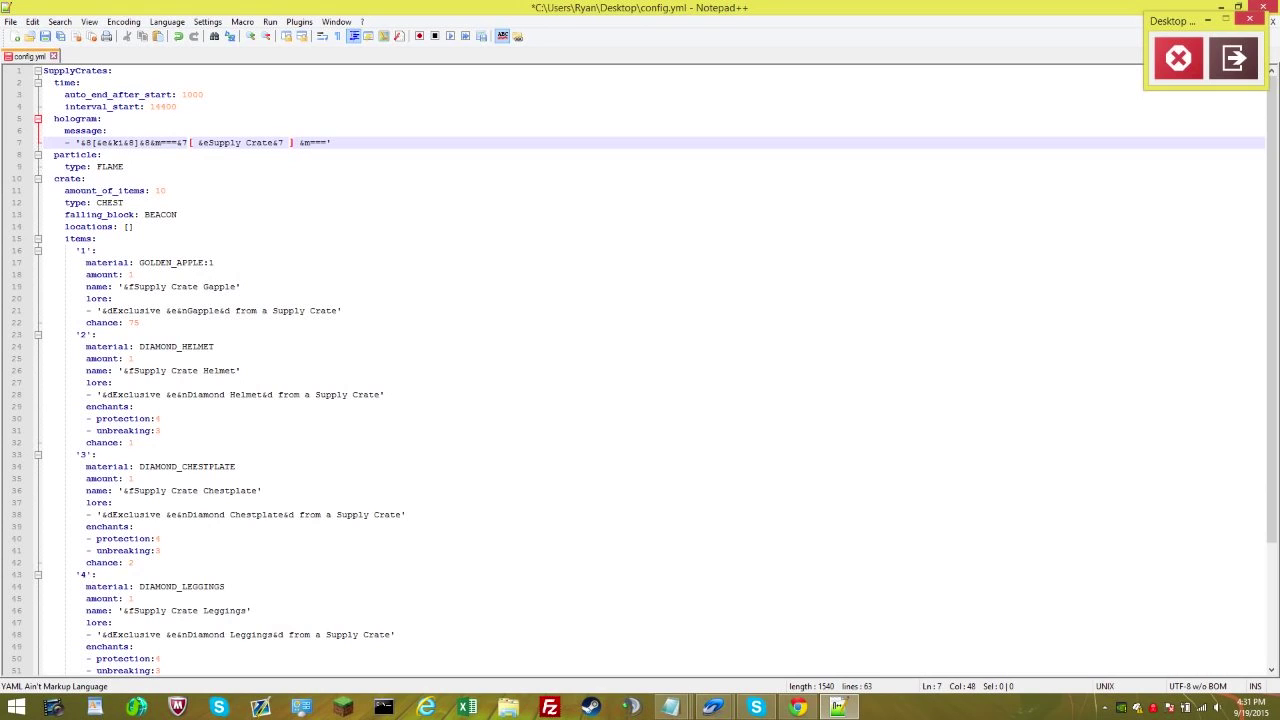
key(Right)
text(&8)
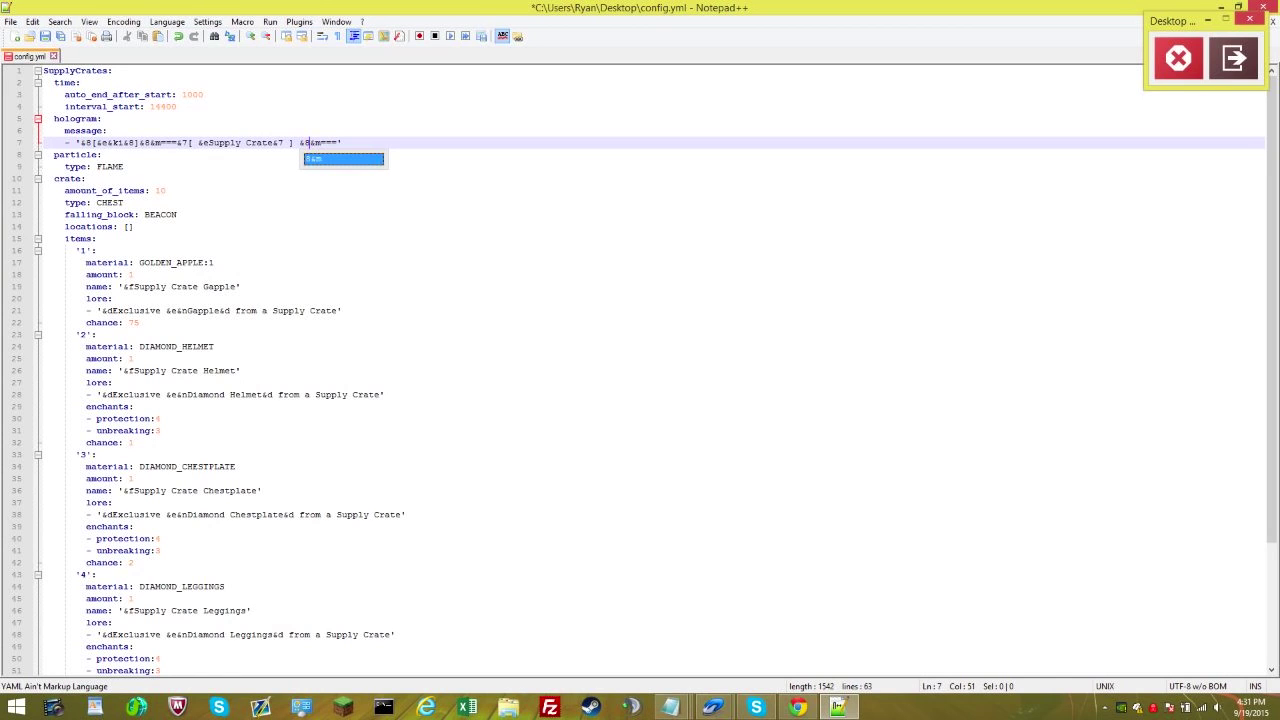
Append the suffix &8[&e&ki&8] to the end of the hologram message, before the closing quote
key(Right)
key(Right)
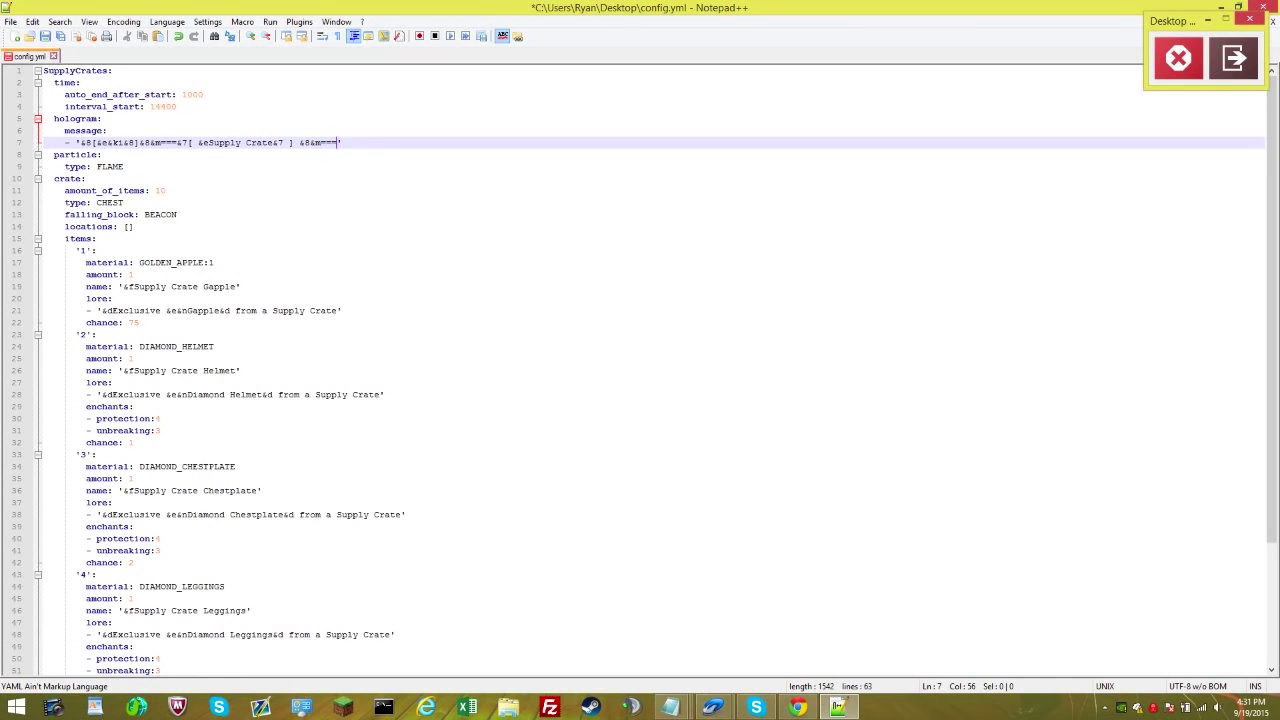
text(&8[&e&k1)
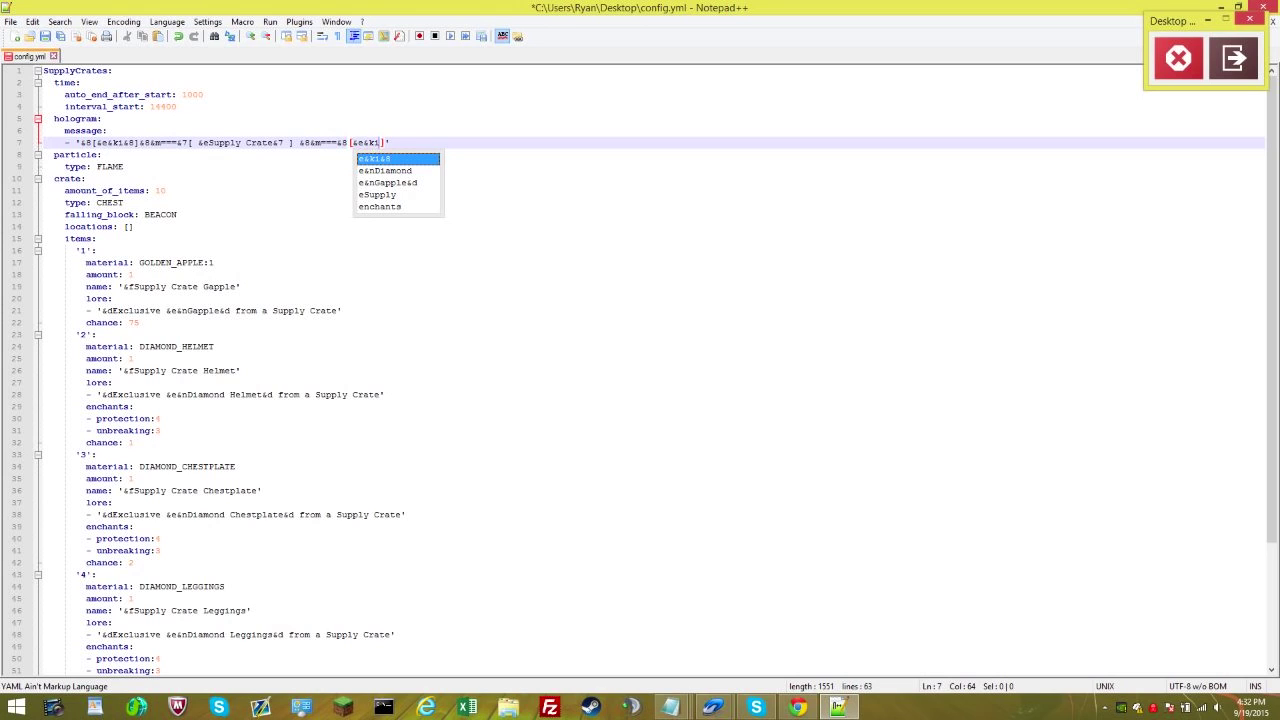
text(&8)
key(Right)
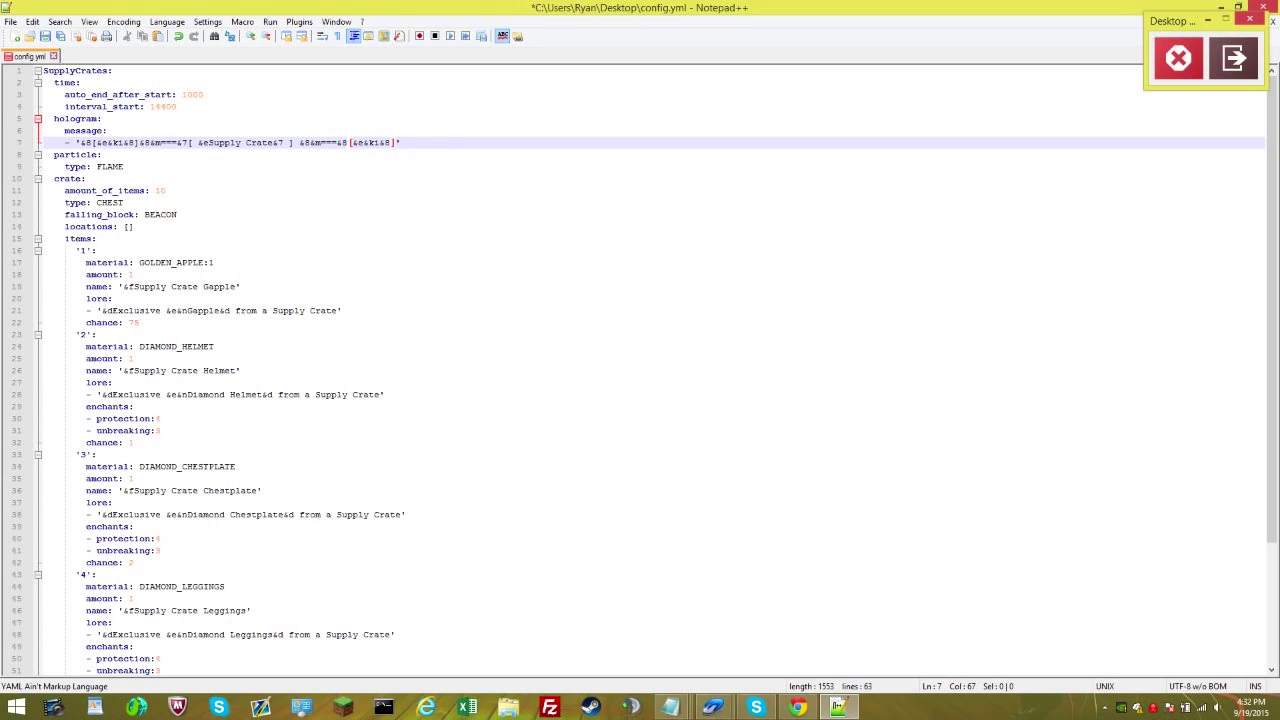
Change the colour code inside the hologram message's first bracket pair to &6
click(200, 142)
click(102, 142)
key(BackSpace)
text(6)
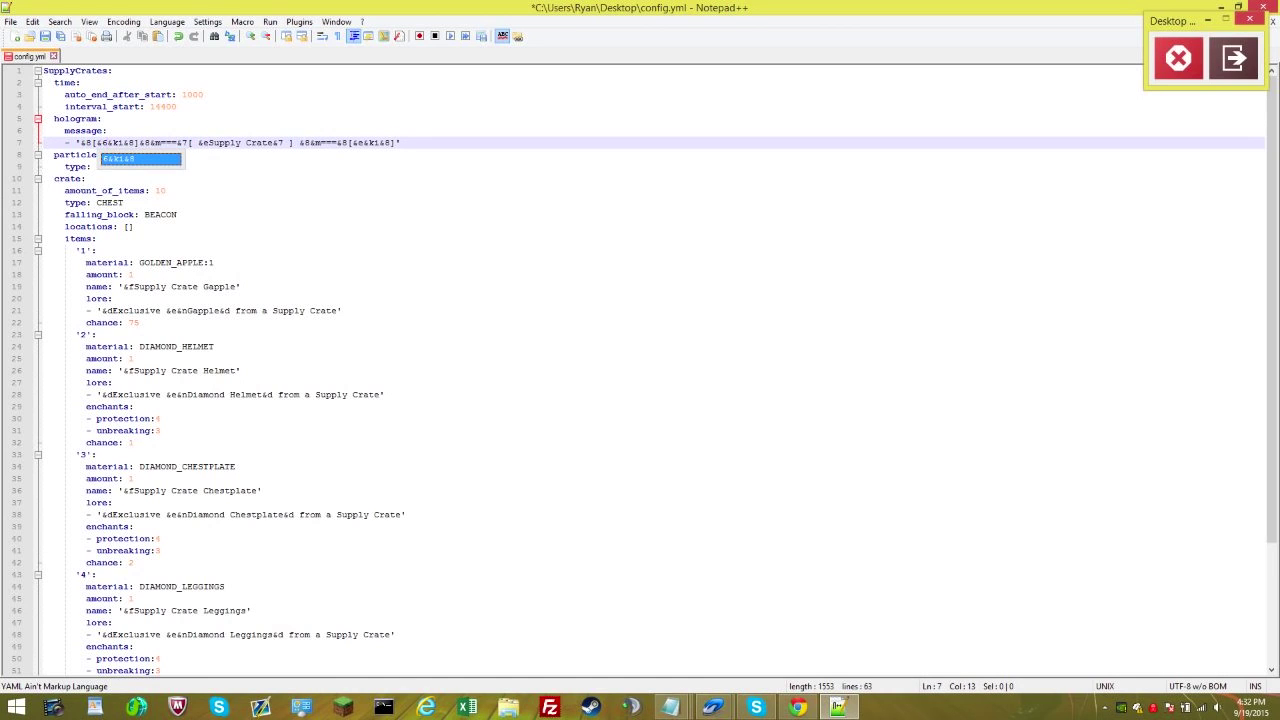
Change the colour code inside the hologram message's last bracket pair to &6
click(363, 142)
key(BackSpace)
text(6)
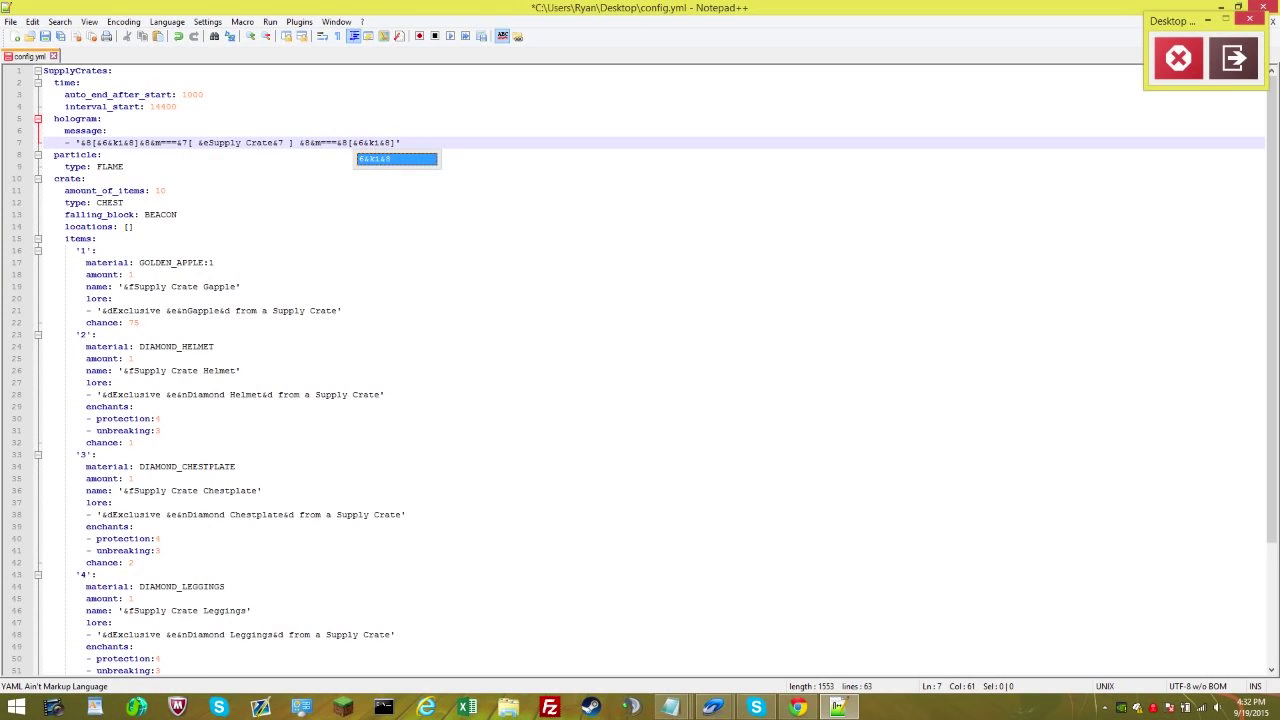
click(456, 155)
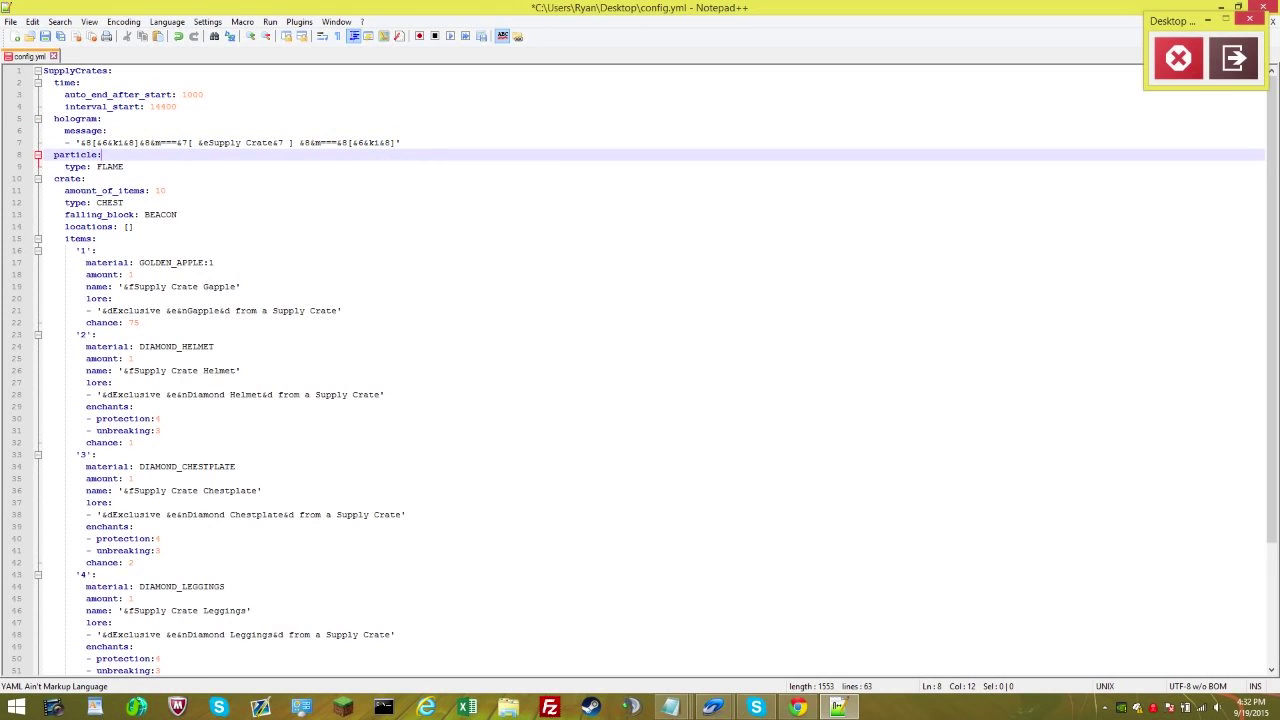
Set the crate's amount_of_items to 5
click(107, 166)
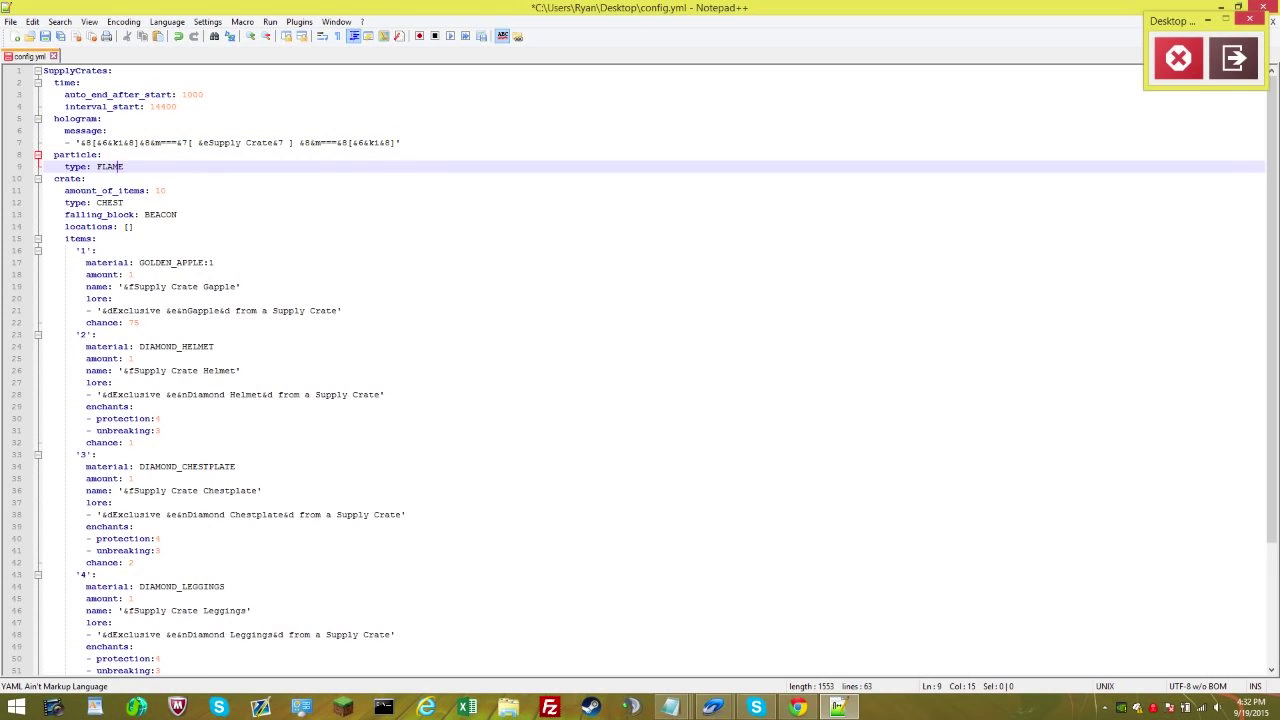
key(Down)
key(Up)
key(Down)
click(117, 190)
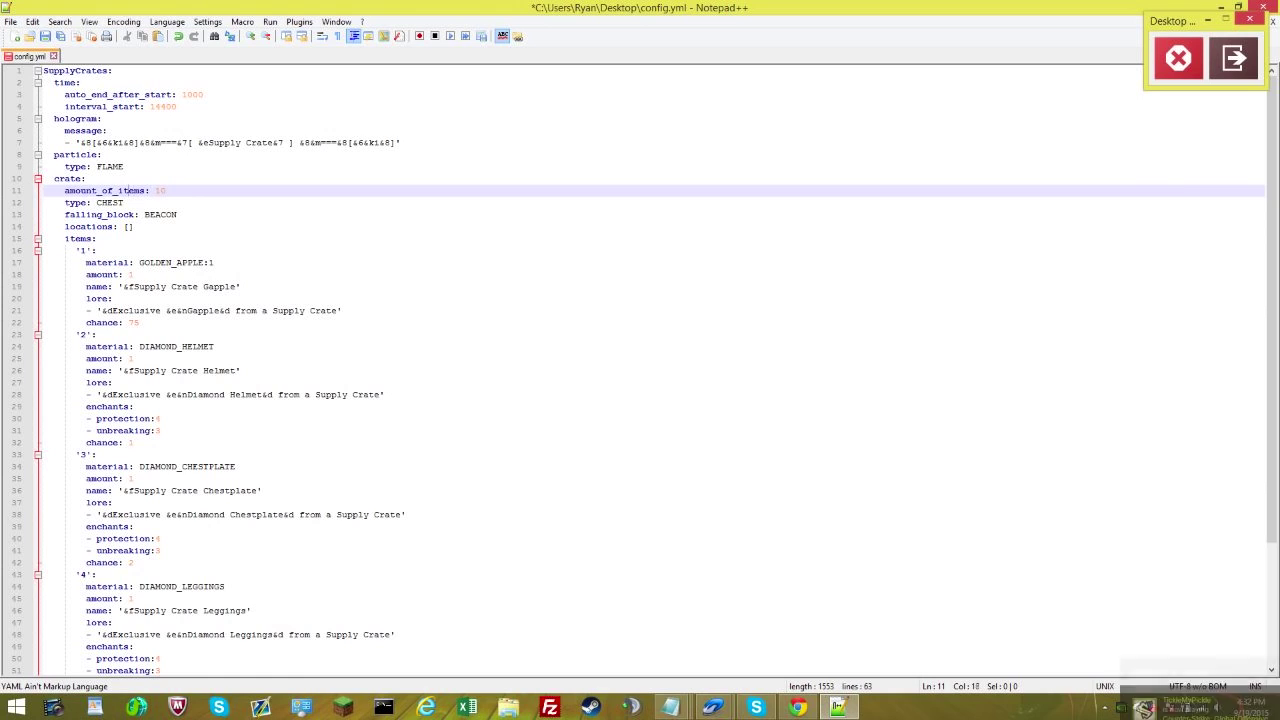
click(166, 190)
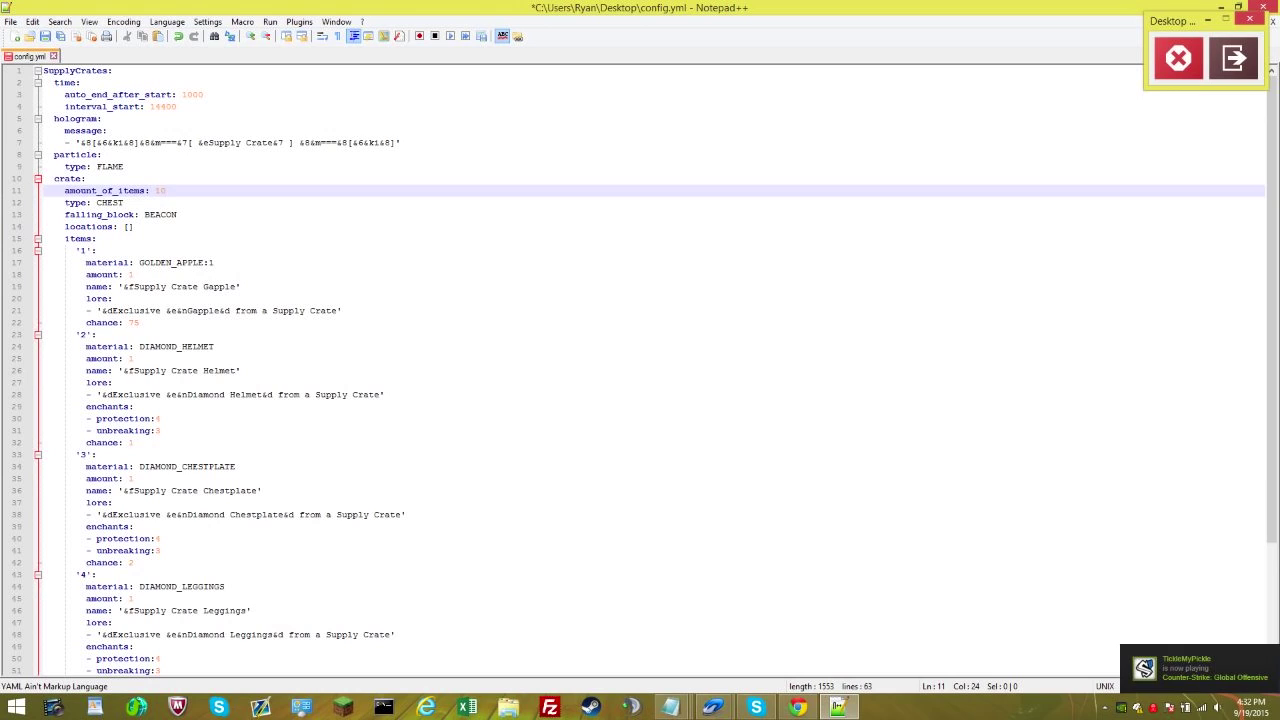
key(BackSpace)
text(5)
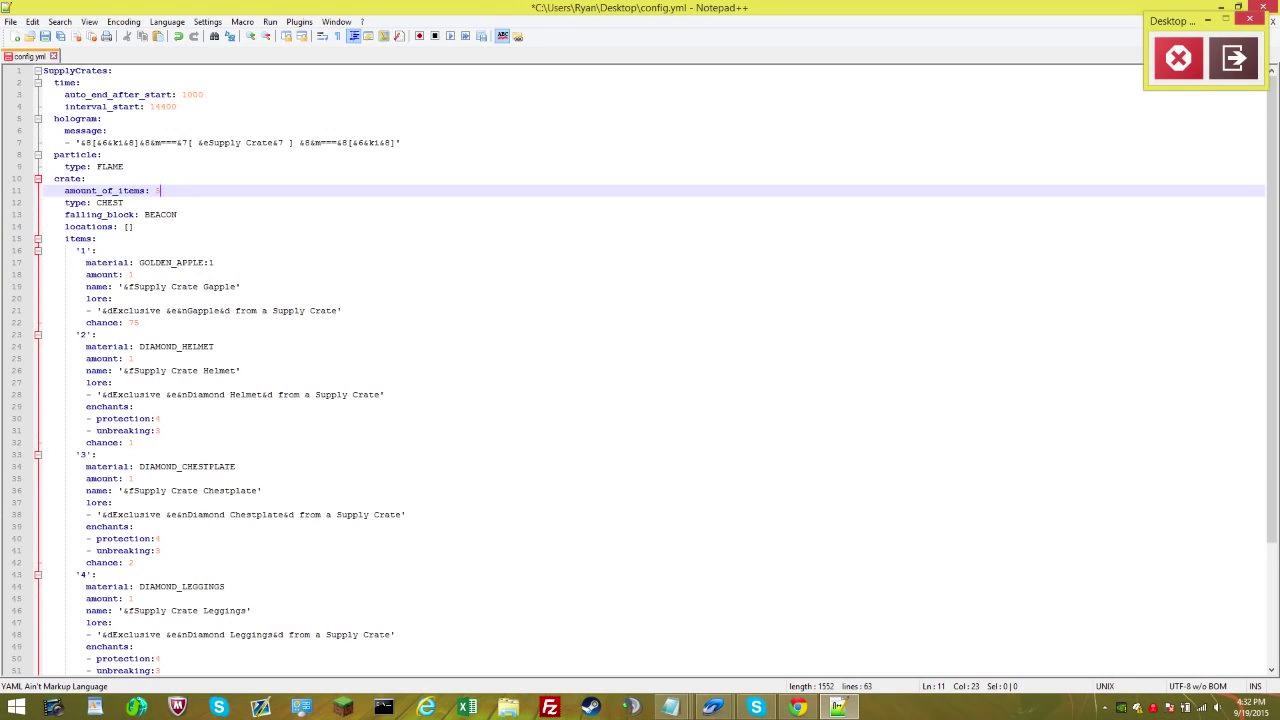
Replace the crate's falling_block material with SPONGE
click(125, 203)
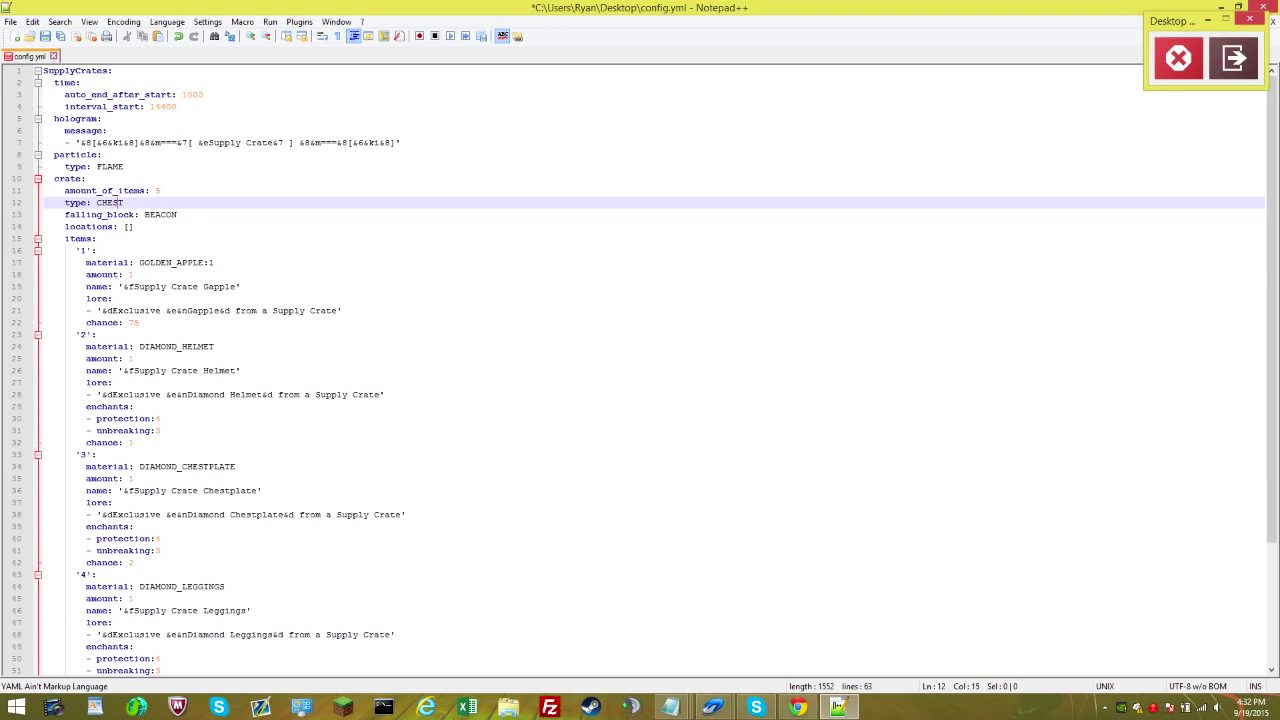
click(125, 214)
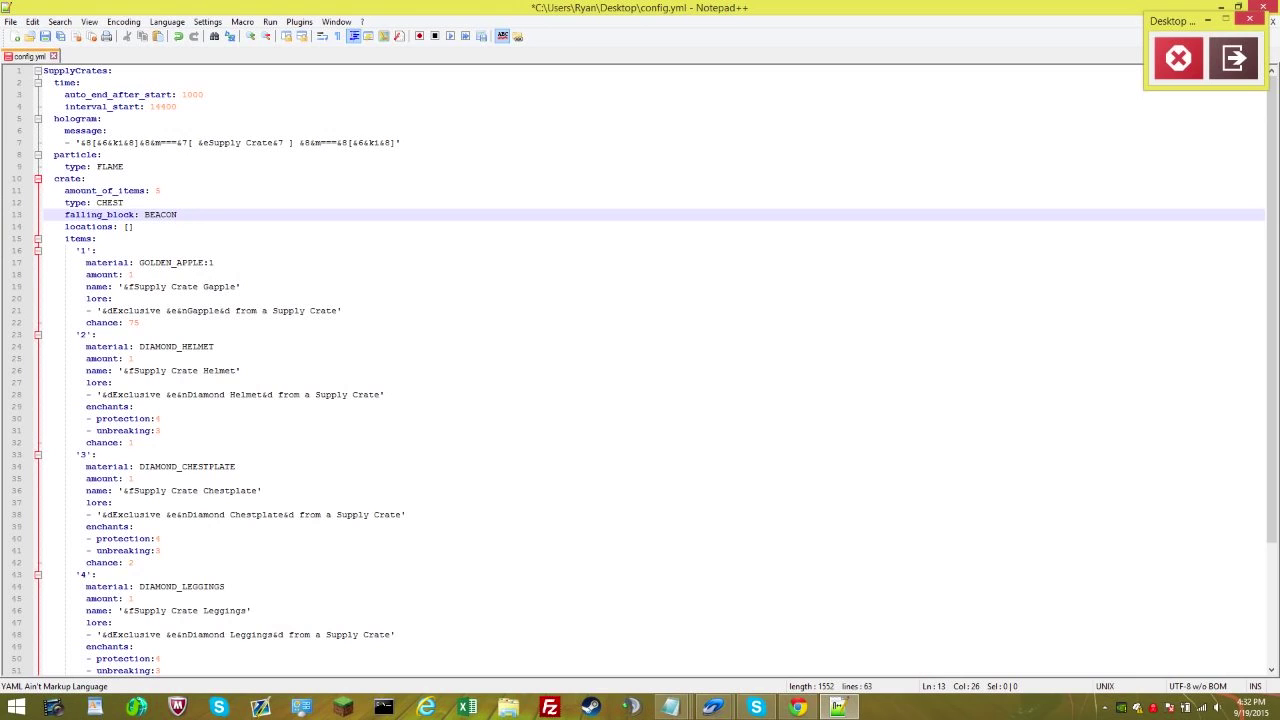
key(BackSpace)
key(BackSpace)
key(BackSpace)
key(BackSpace)
key(BackSpace)
key(BackSpace)
text(SP)
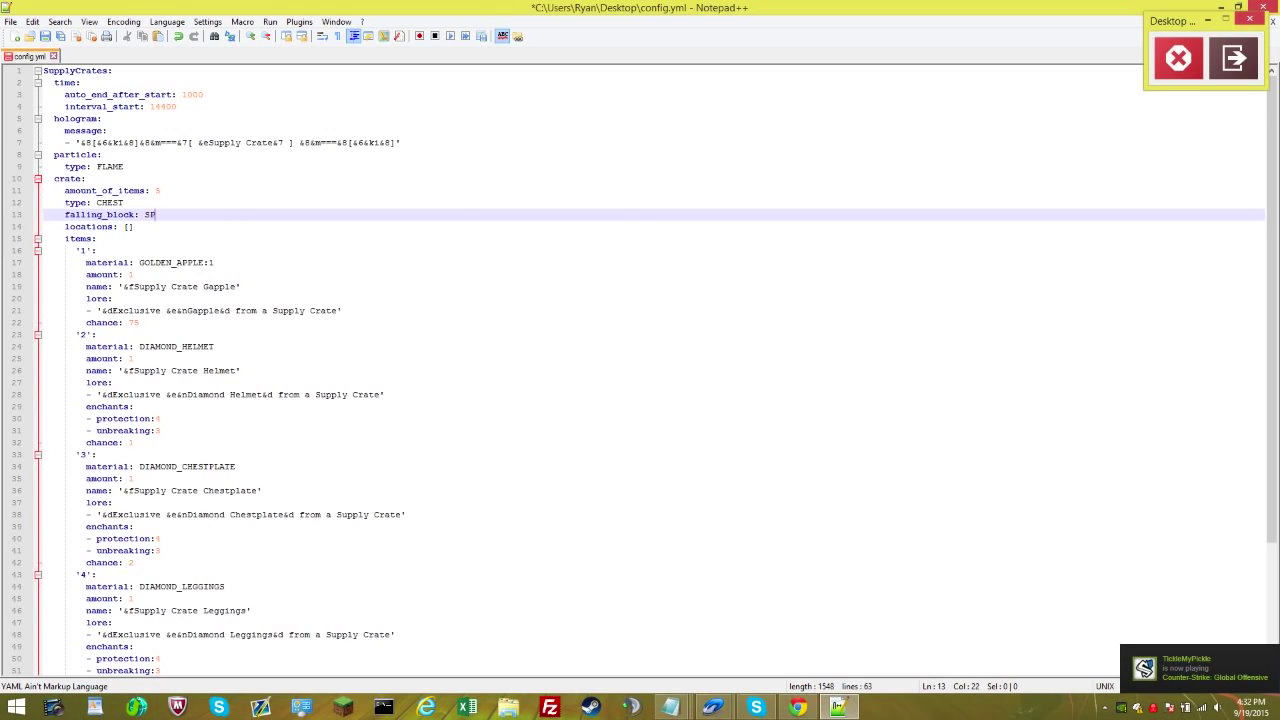
text(ONGE)
key(Down)
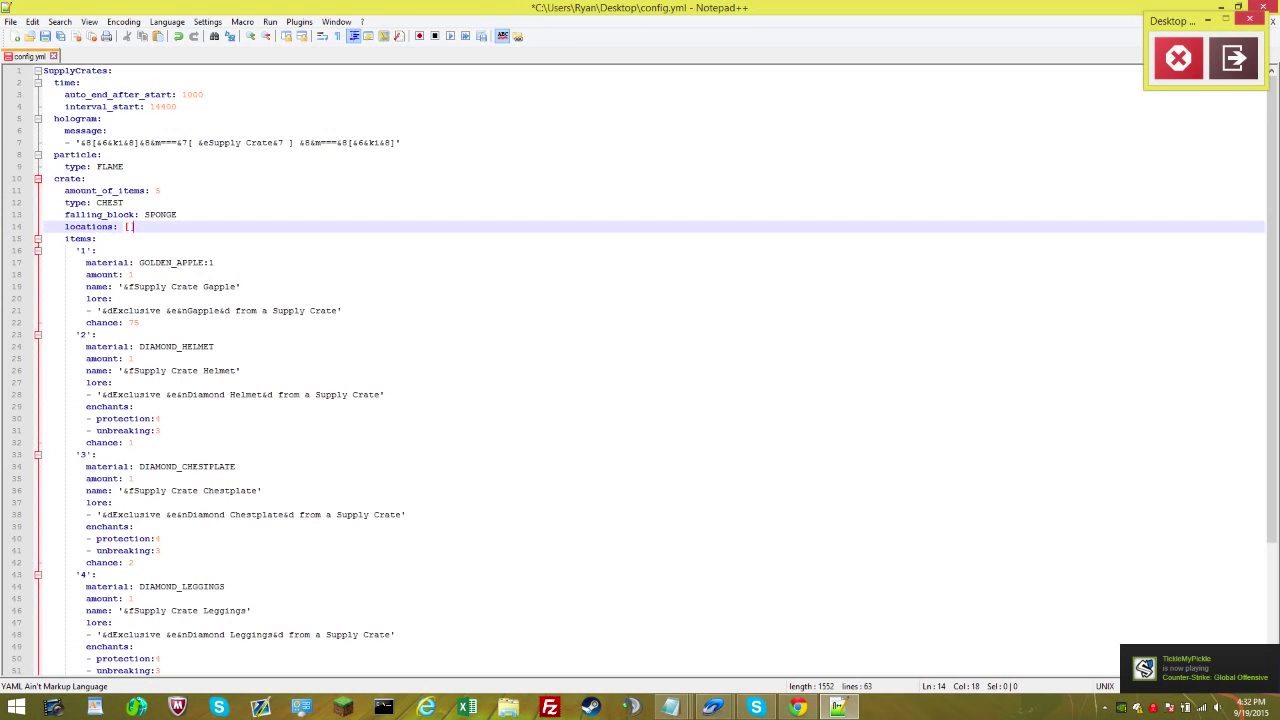
Examine the crate's locations list and how the numbered entries '1' and '2' are structured under items
key(Down)
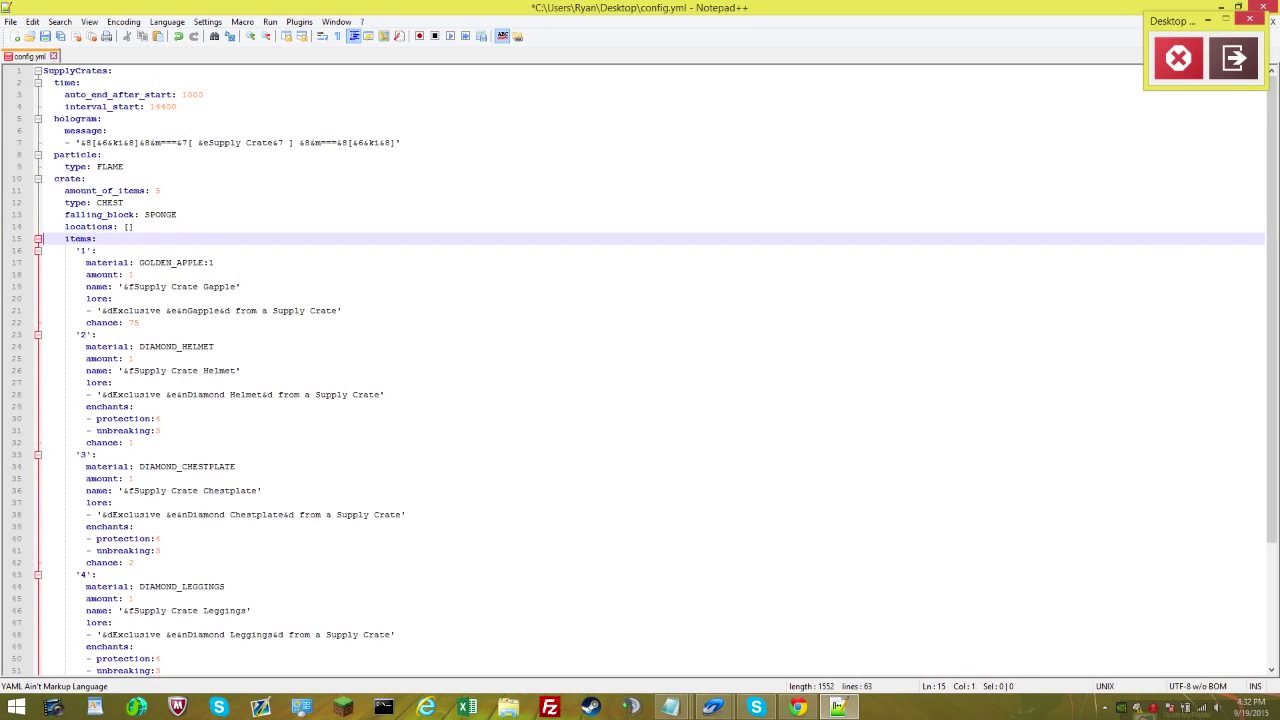
key(Left)
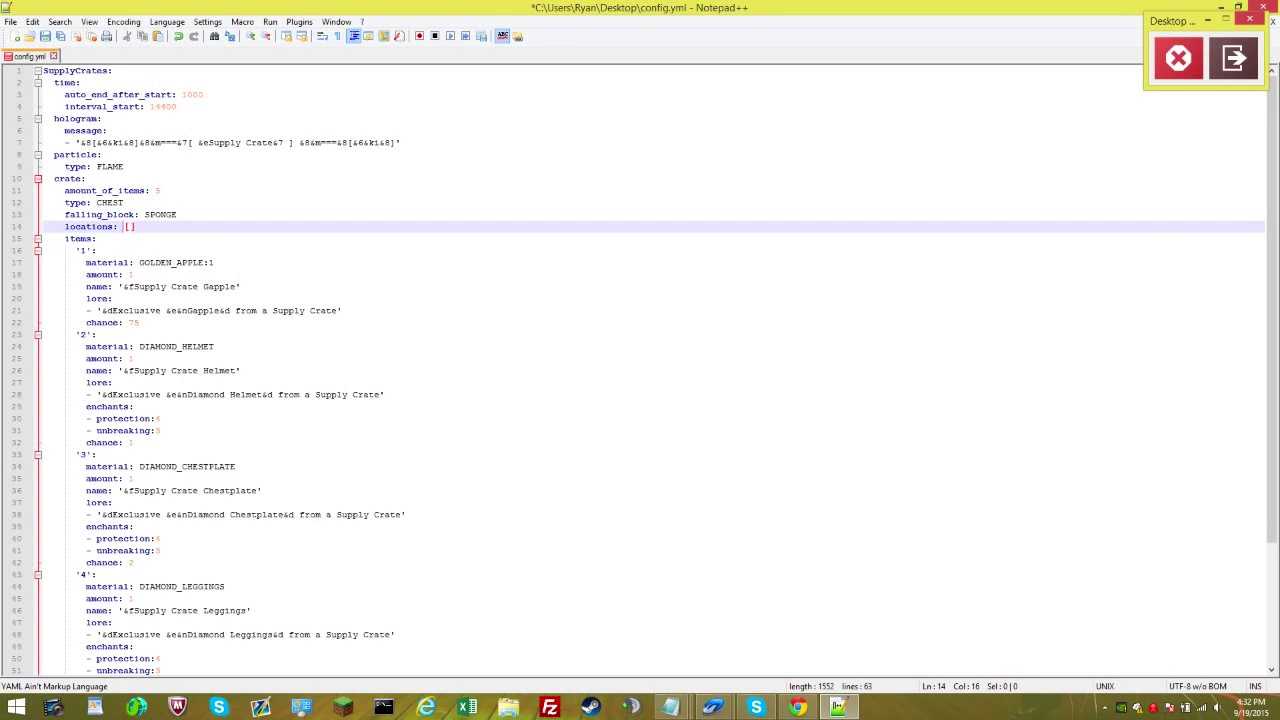
key(Right)
click(81, 250)
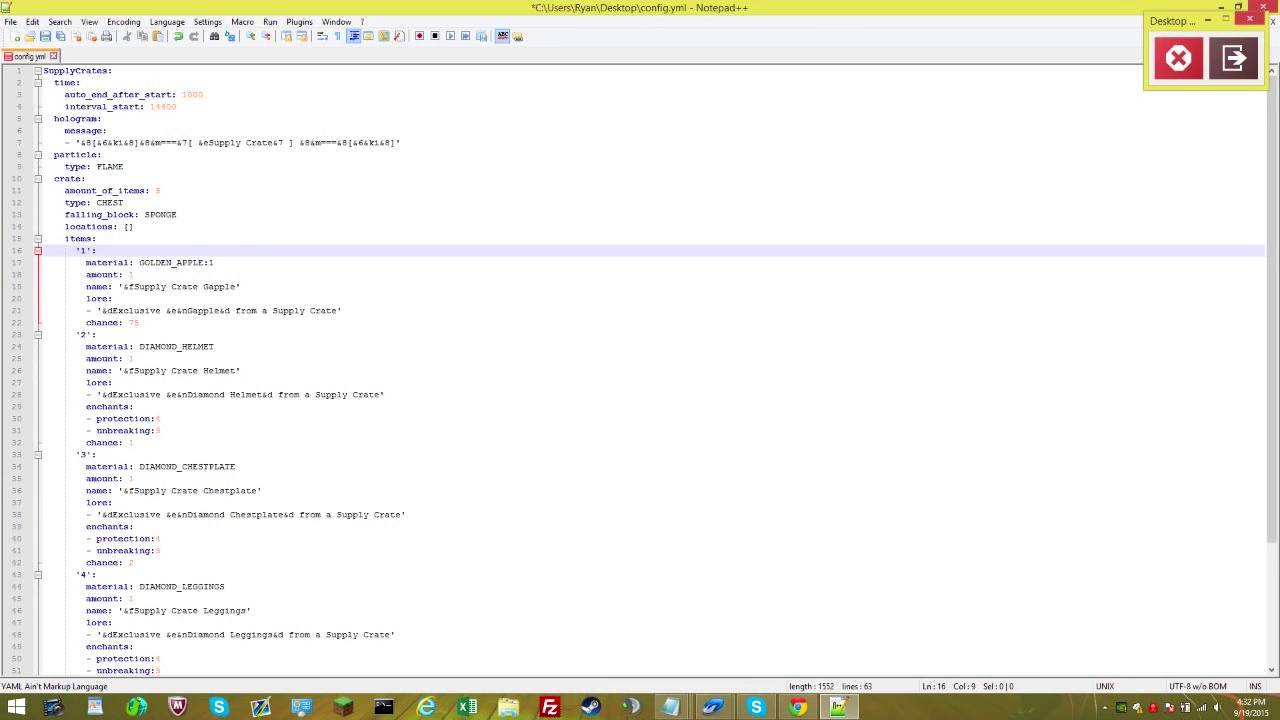
key(Down)
key(Down)
key(Down)
key(Down)
key(Down)
key(Down)
key(Down)
key(Down)
key(Down)
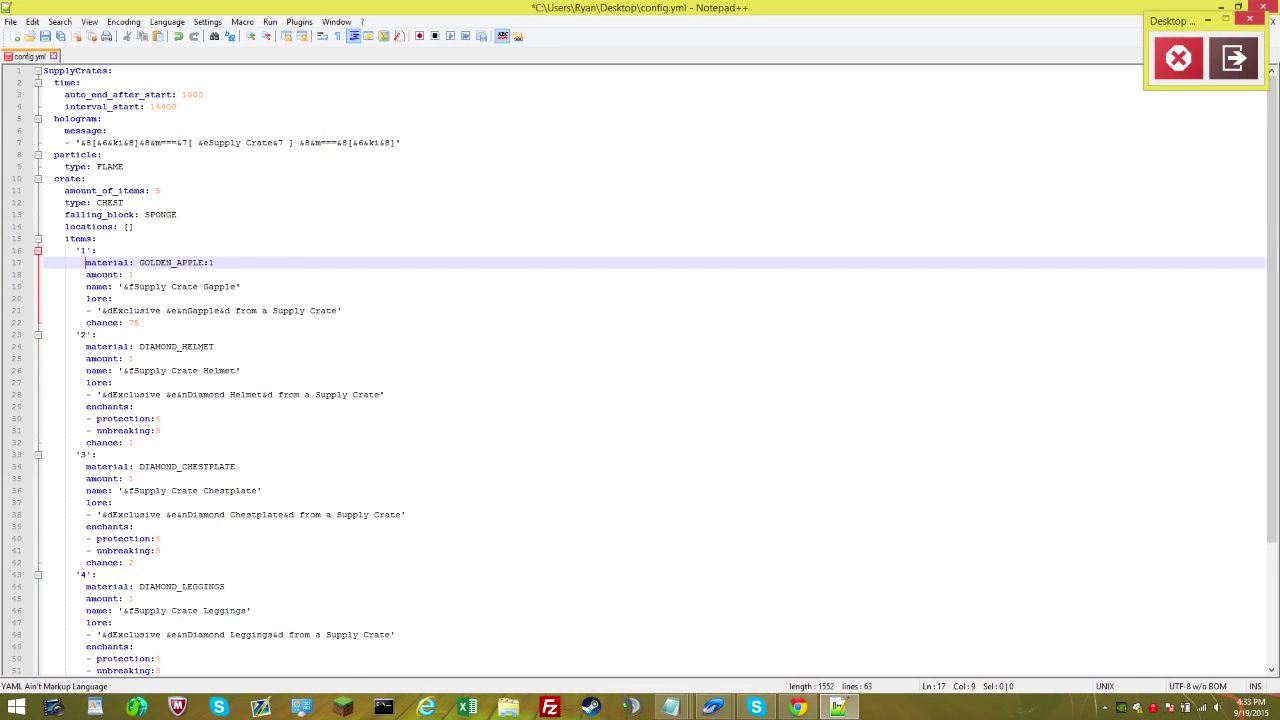
key(Up)
key(Up)
key(Up)
key(Down)
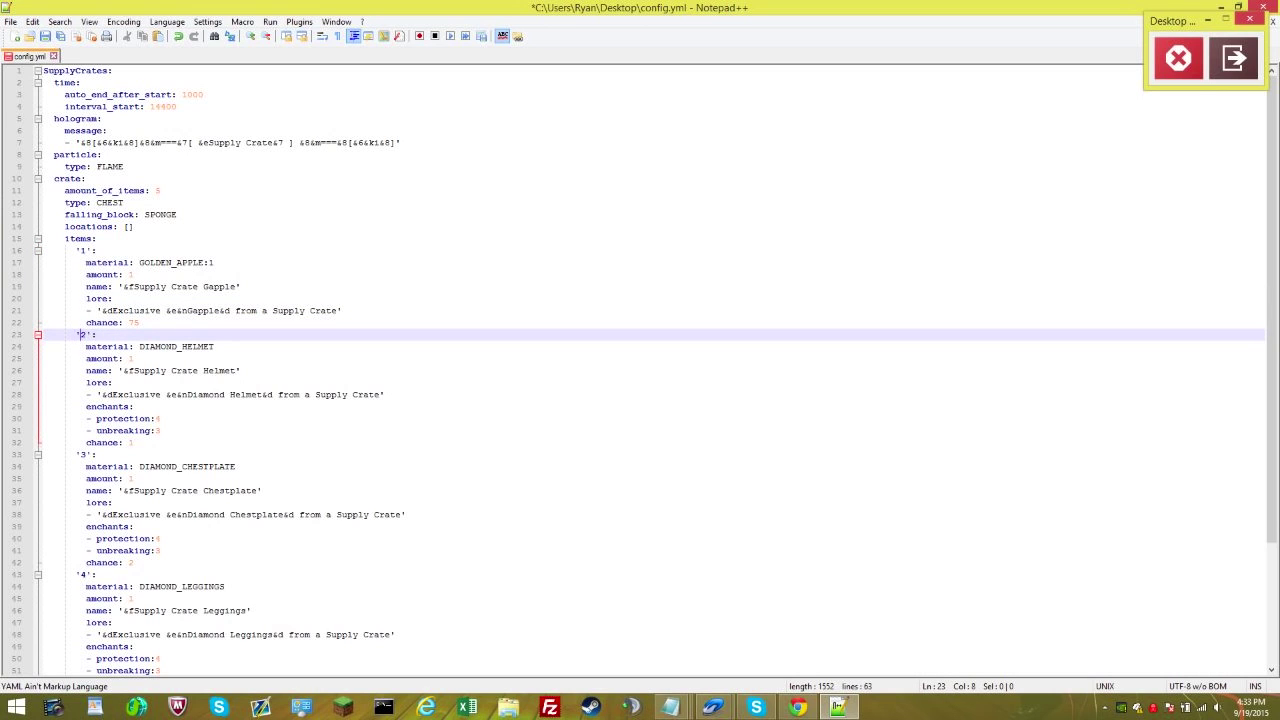
key(Up)
key(Up)
key(Up)
key(Up)
key(Up)
key(Up)
key(Up)
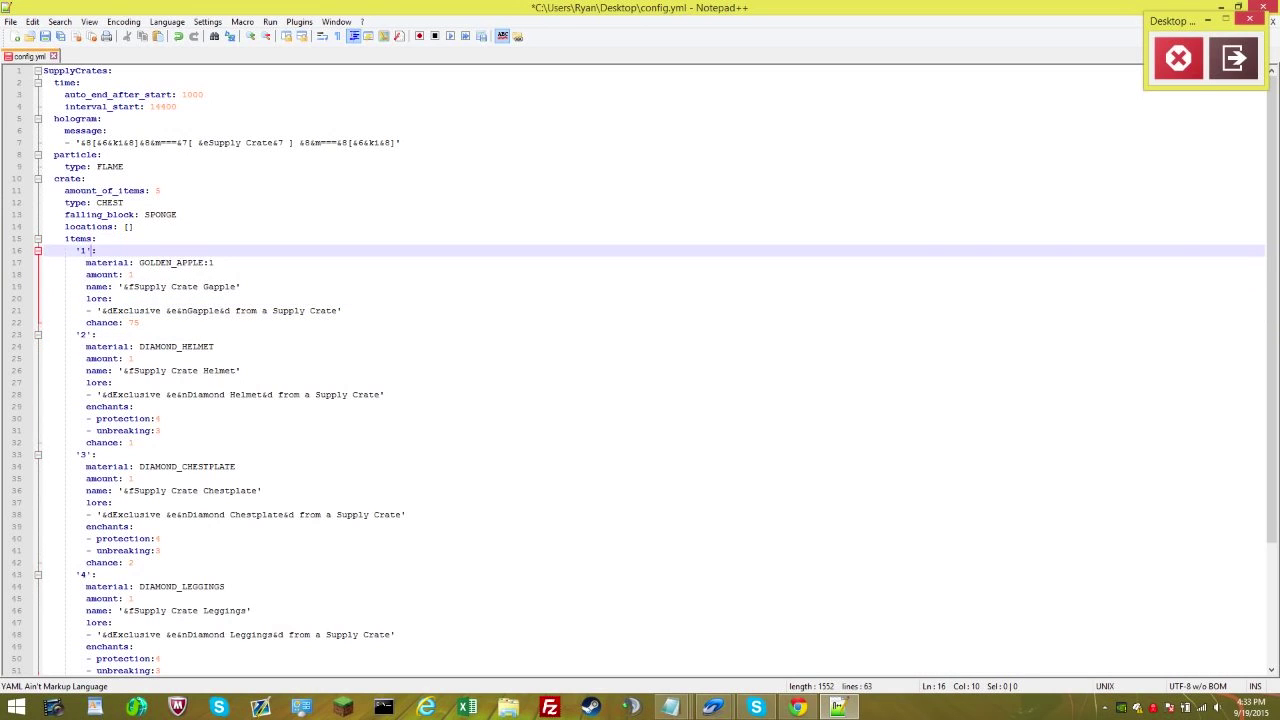
key(Down)
key(Down)
key(Up)
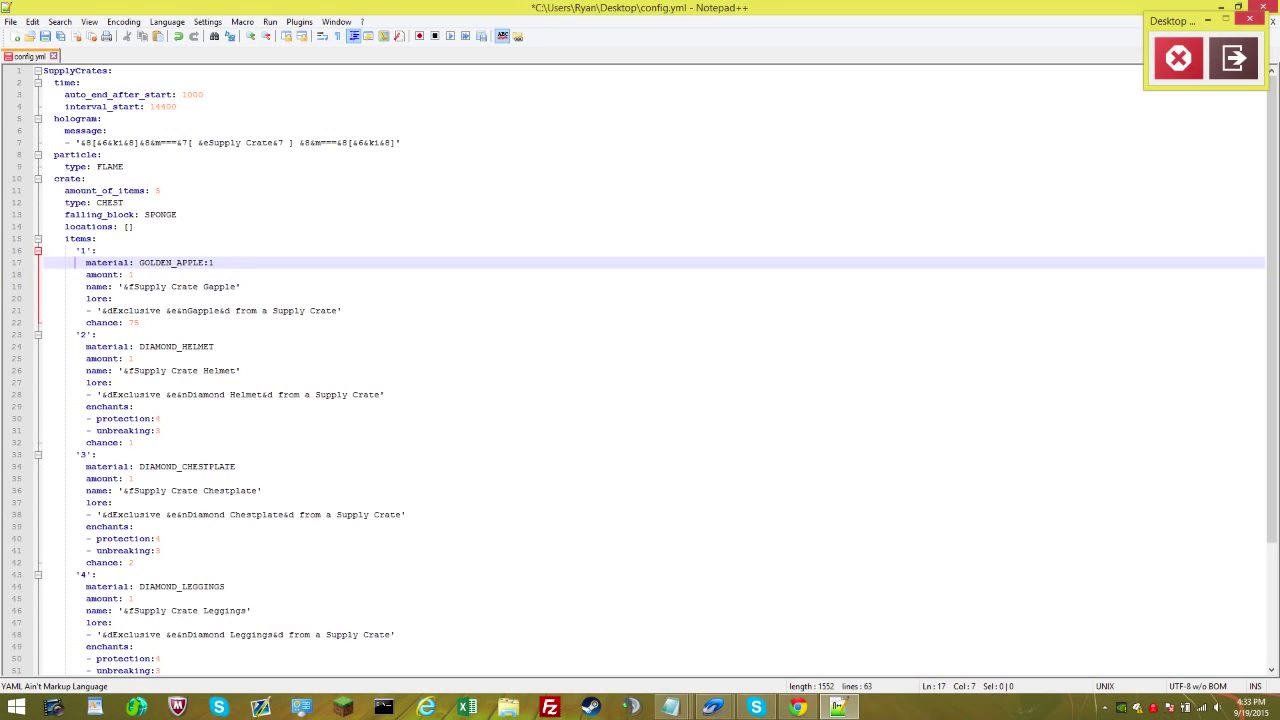
Set the chance of item '1', the golden apple, to 20
key(Right)
key(Right)
key(Right)
key(Right)
key(Right)
key(Right)
key(Right)
key(Right)
key(Right)
key(Right)
key(Right)
key(Right)
key(Right)
key(Right)
key(Down)
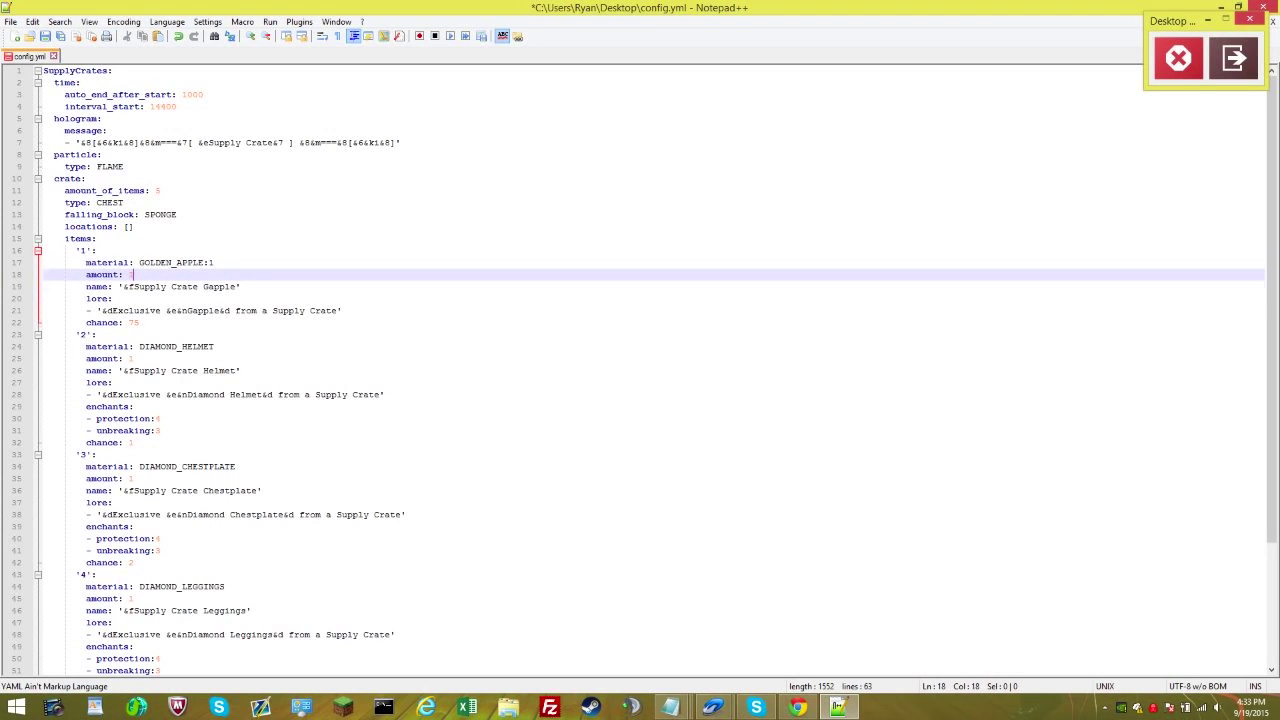
key(Down)
key(Down)
key(Down)
key(Down)
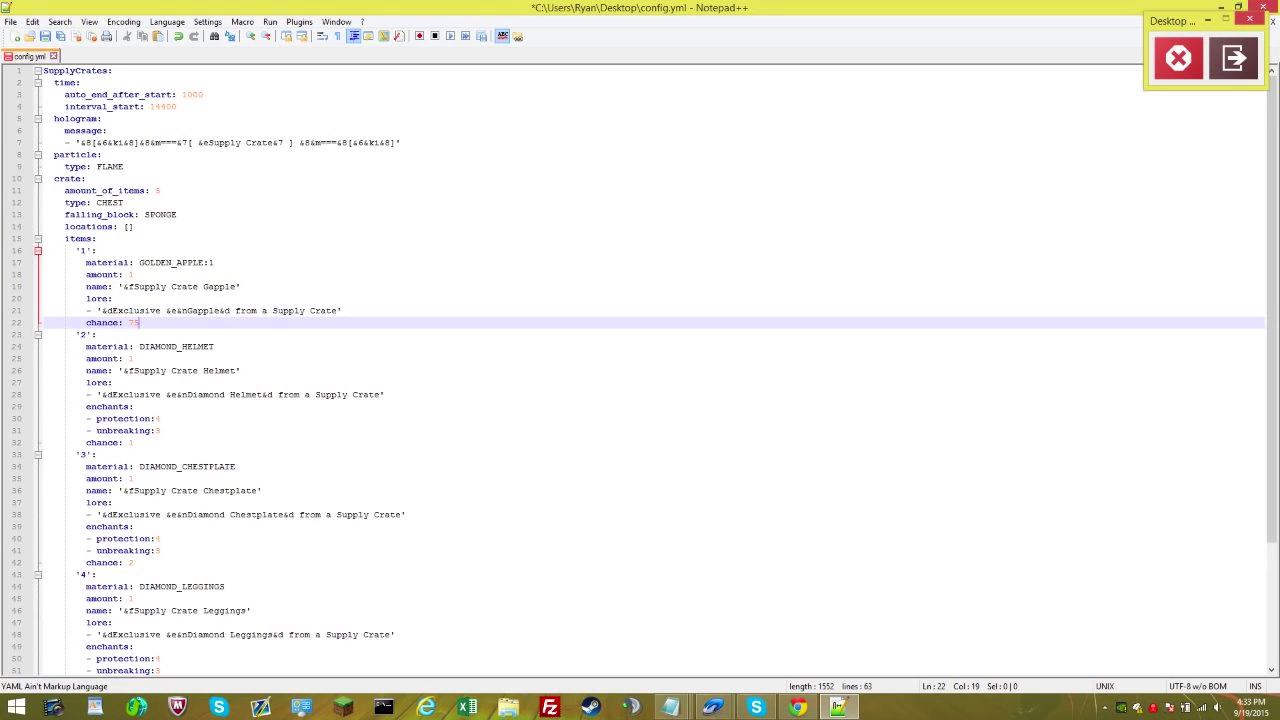
key(BackSpace)
key(BackSpace)
text(20)
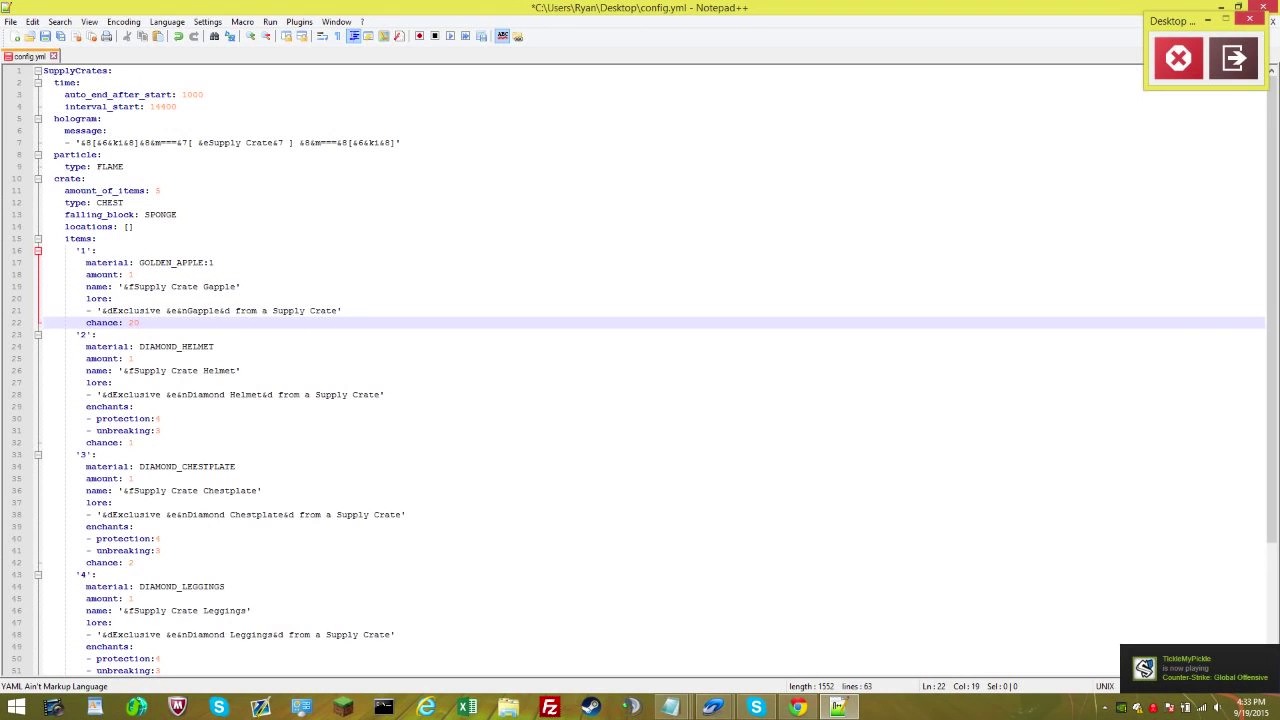
Delete all the lore text of item '1', leaving only the empty pair of quotes
click(144, 311)
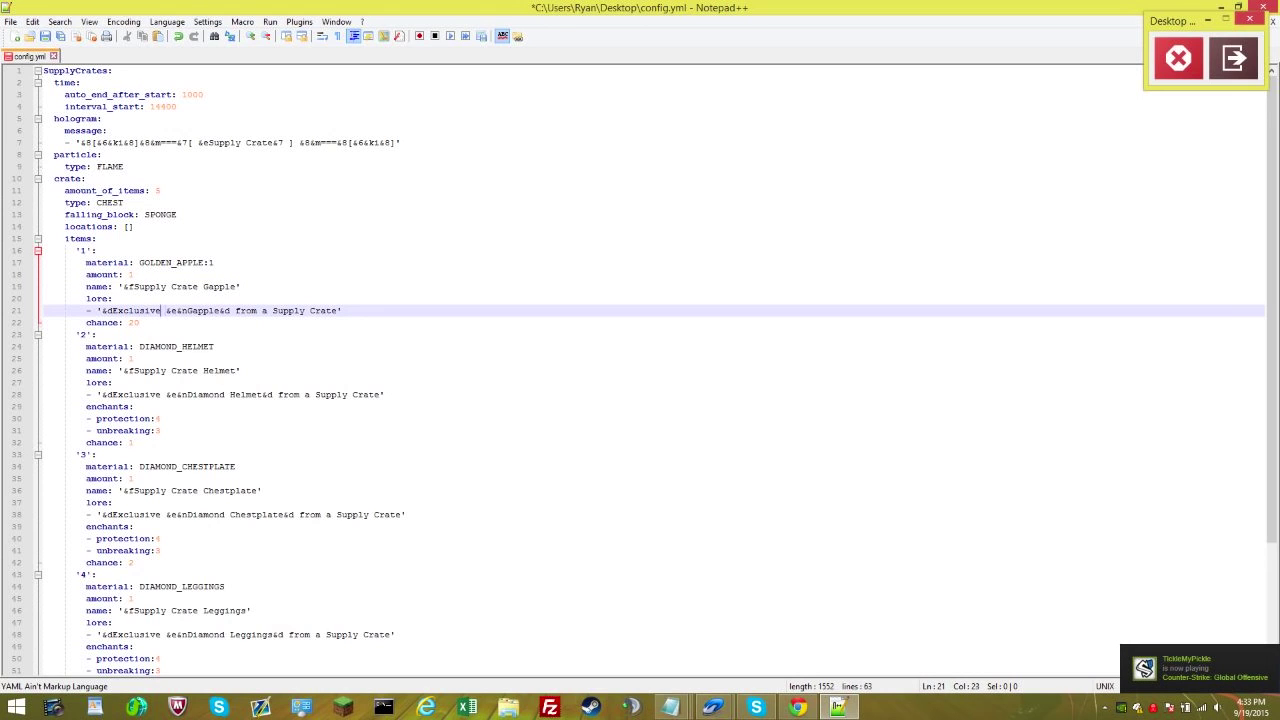
key(Right)
key(Right)
key(Right)
key(Right)
key(Right)
key(Right)
key(Right)
key(Right)
key(Right)
key(Right)
key(Right)
key(Right)
key(Right)
key(Right)
key(Right)
key(Right)
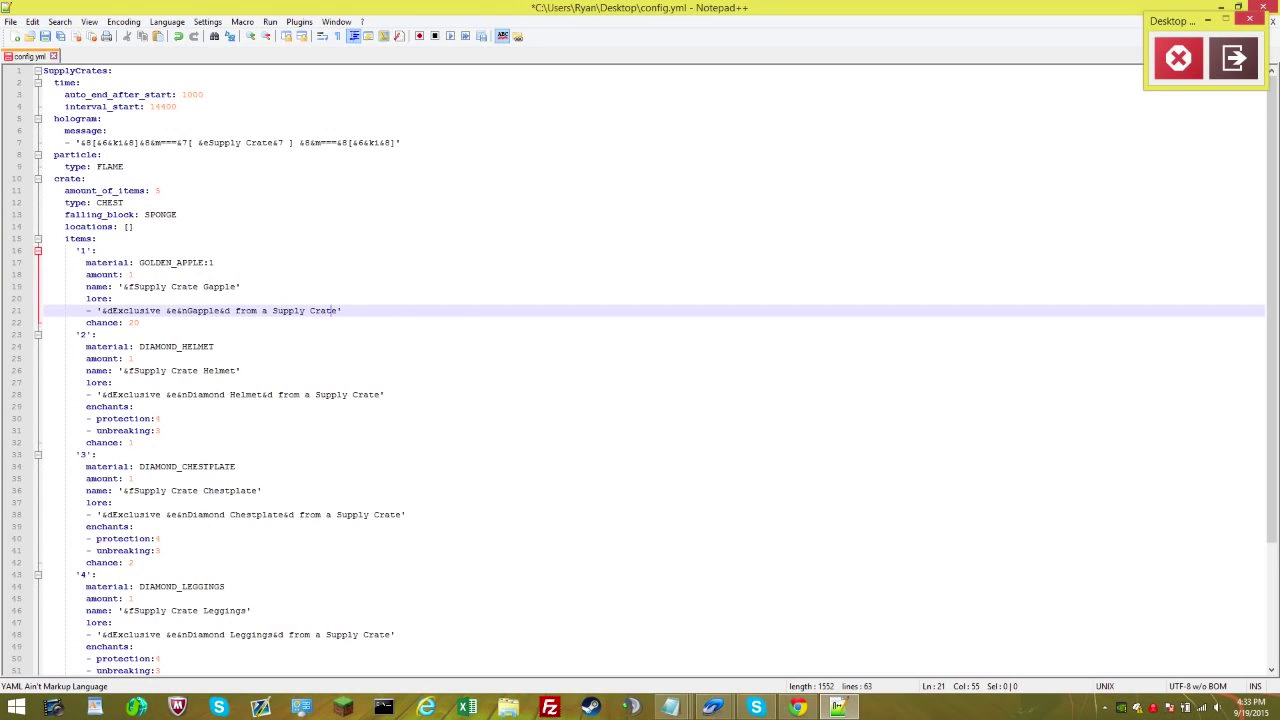
key(BackSpace)
key(BackSpace)
key(BackSpace)
key(BackSpace)
key(BackSpace)
key(BackSpace)
key(BackSpace)
key(BackSpace)
key(BackSpace)
key(BackSpace)
key(BackSpace)
key(BackSpace)
key(BackSpace)
key(BackSpace)
key(BackSpace)
key(BackSpace)
key(BackSpace)
key(BackSpace)
key(BackSpace)
key(BackSpace)
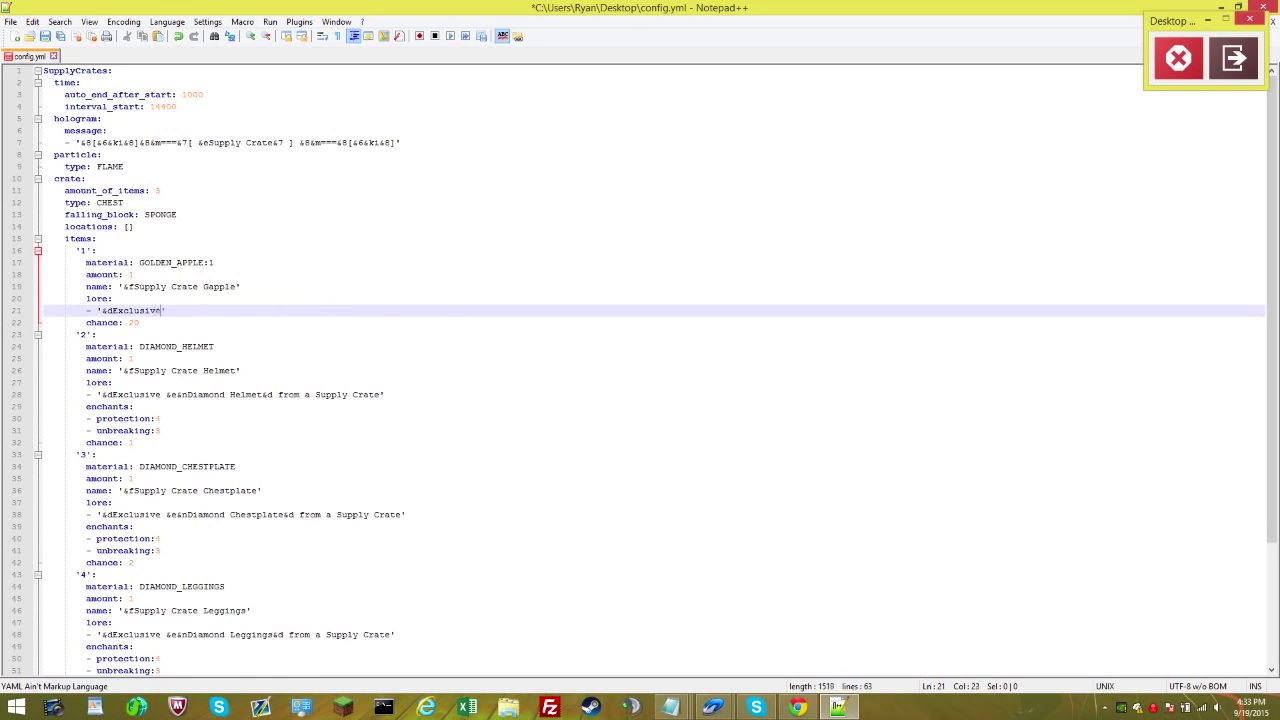
key(BackSpace)
key(BackSpace)
key(BackSpace)
key(BackSpace)
key(BackSpace)
key(BackSpace)
key(BackSpace)
key(BackSpace)
key(BackSpace)
key(BackSpace)
key(BackSpace)
Delete all the name text of item '1', the golden apple, leaving only the empty pair of quotes
key(Up)
key(Up)
key(Right)
key(Right)
key(Right)
key(Right)
key(Right)
key(Right)
key(Right)
key(Right)
key(Right)
key(Right)
key(Right)
key(Right)
key(Right)
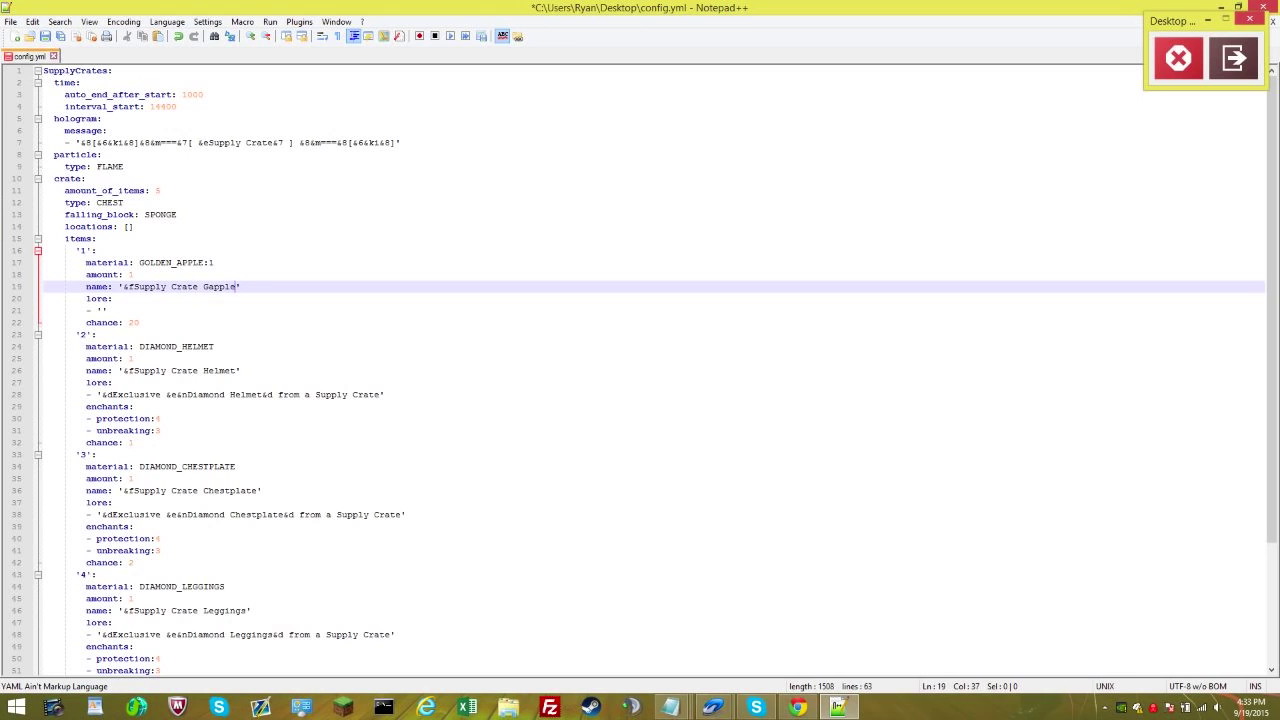
key(BackSpace)
key(BackSpace)
key(BackSpace)
key(BackSpace)
key(BackSpace)
key(BackSpace)
key(BackSpace)
key(BackSpace)
key(BackSpace)
key(BackSpace)
key(BackSpace)
key(BackSpace)
key(BackSpace)
key(BackSpace)
key(BackSpace)
key(BackSpace)
key(BackSpace)
key(BackSpace)
key(BackSpace)
key(BackSpace)
key(BackSpace)
Set the chance of item '2', the diamond helmet, to 30
key(Down)
key(Down)
key(Down)
key(Down)
key(Down)
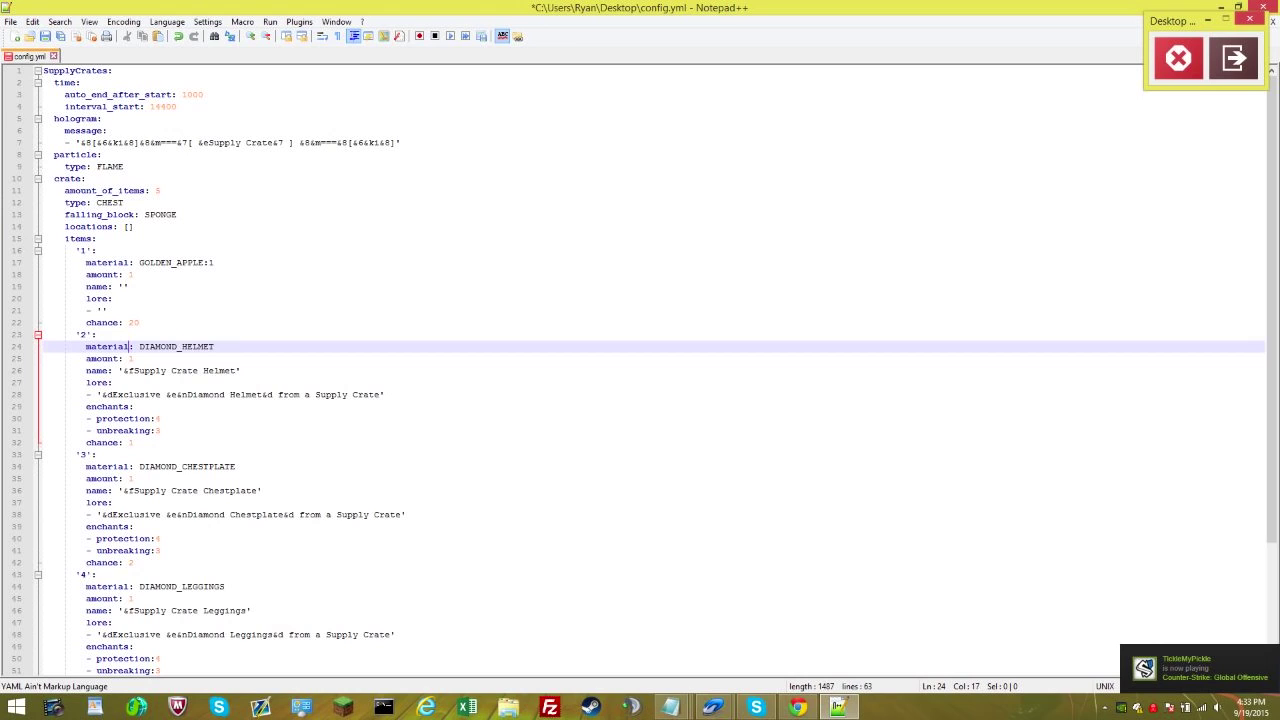
key(Right)
key(Right)
key(Right)
key(Right)
key(Right)
key(Right)
key(Right)
key(Right)
key(Right)
key(Down)
key(Down)
key(Down)
key(Down)
key(Down)
key(Down)
key(Down)
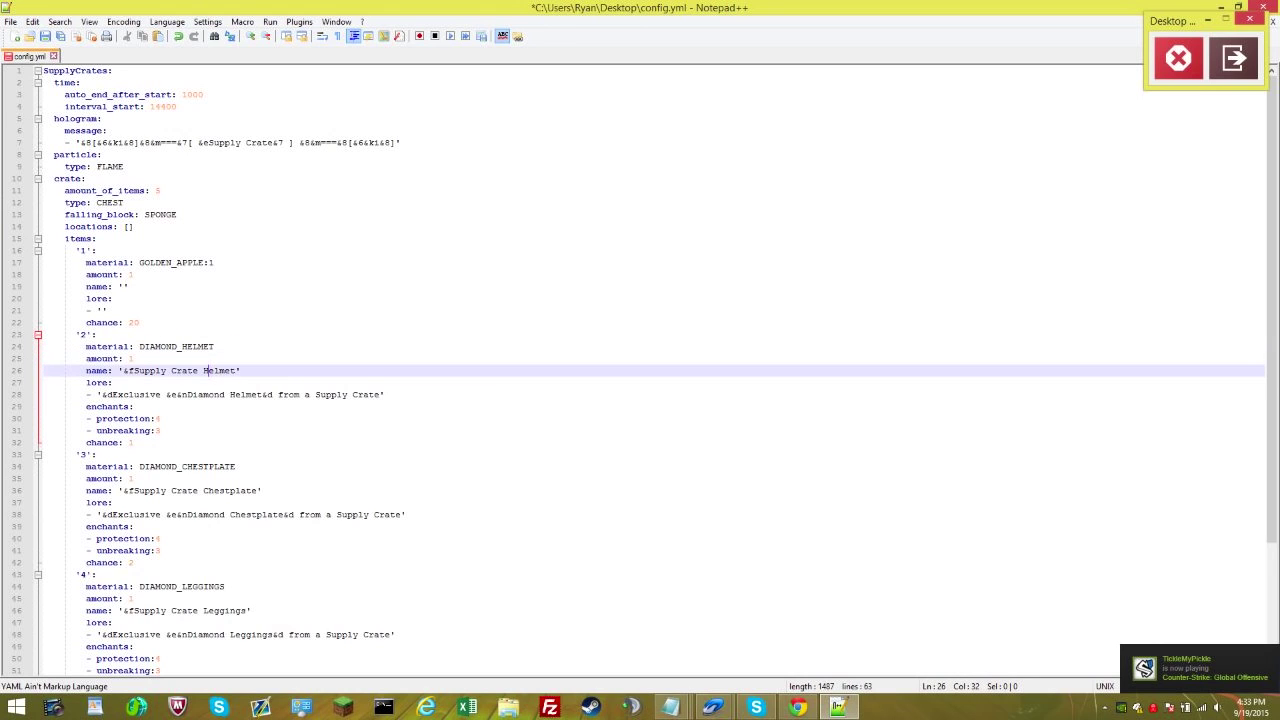
key(Down)
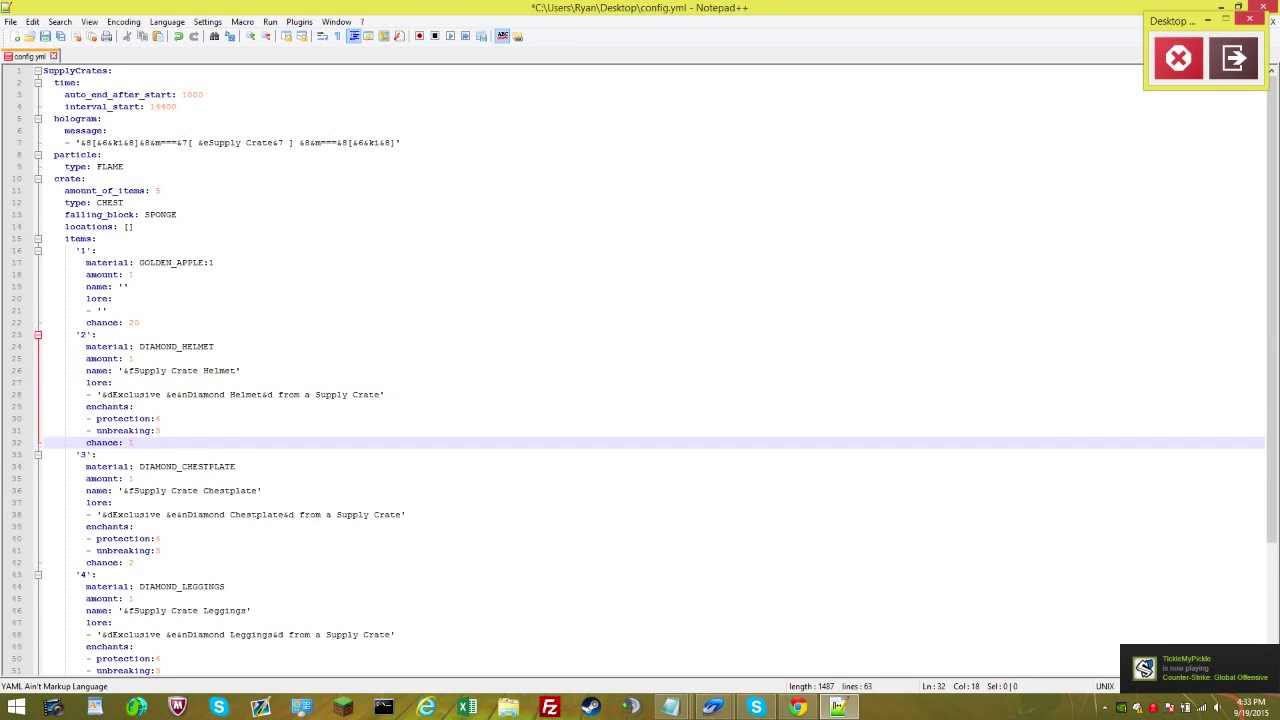
key(BackSpace)
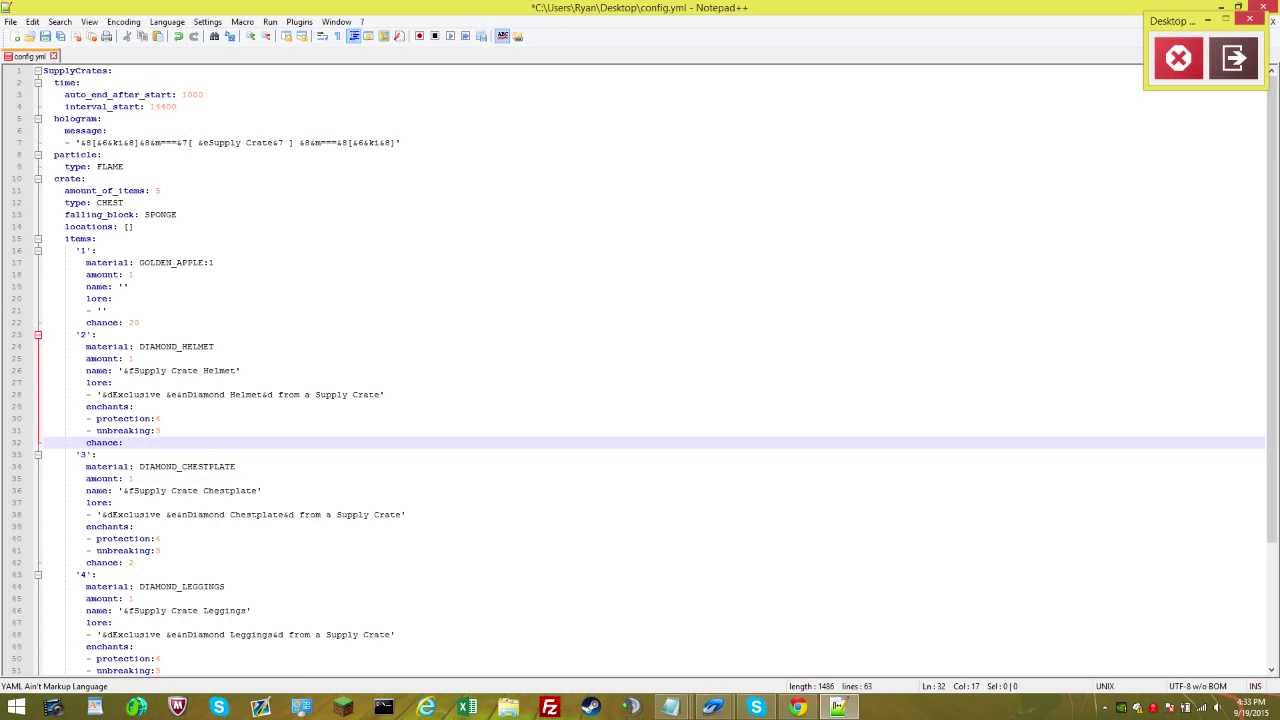
text(20)
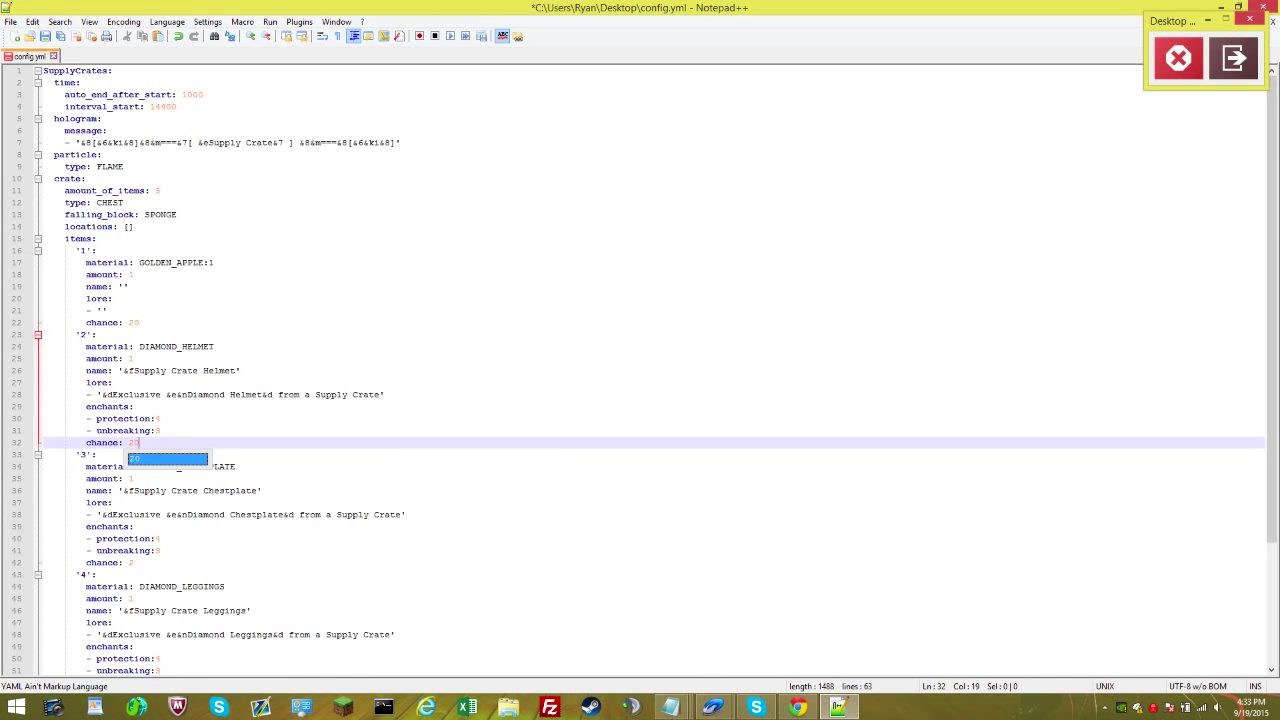
key(BackSpace)
key(BackSpace)
text(30)
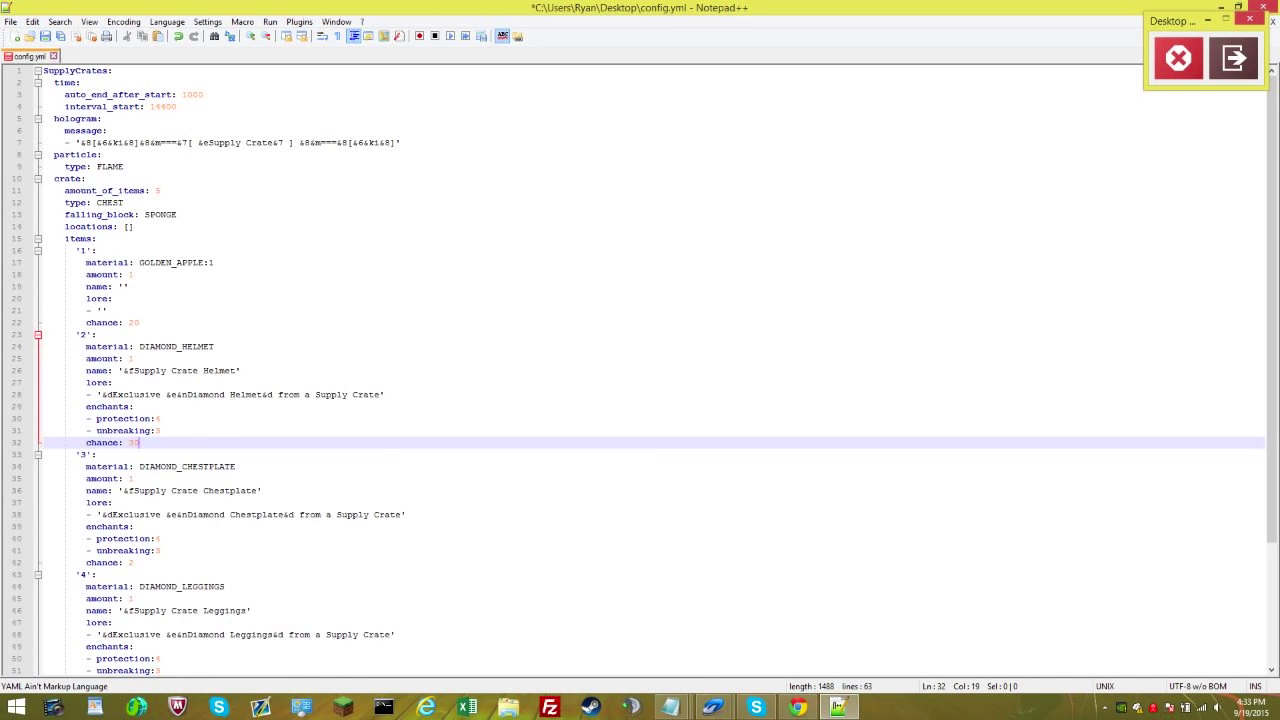
Add the enchantment line "- Respiration:3" below unbreaking in the enchants list of item '2'
click(161, 419)
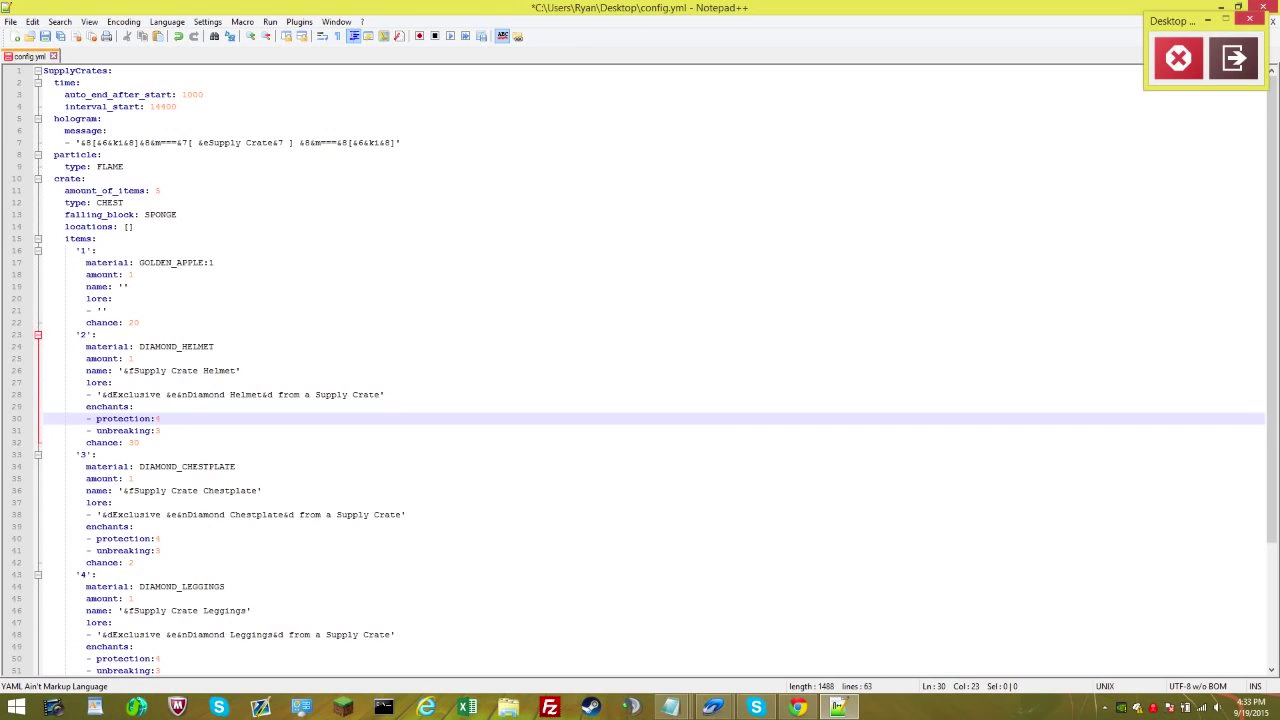
click(156, 431)
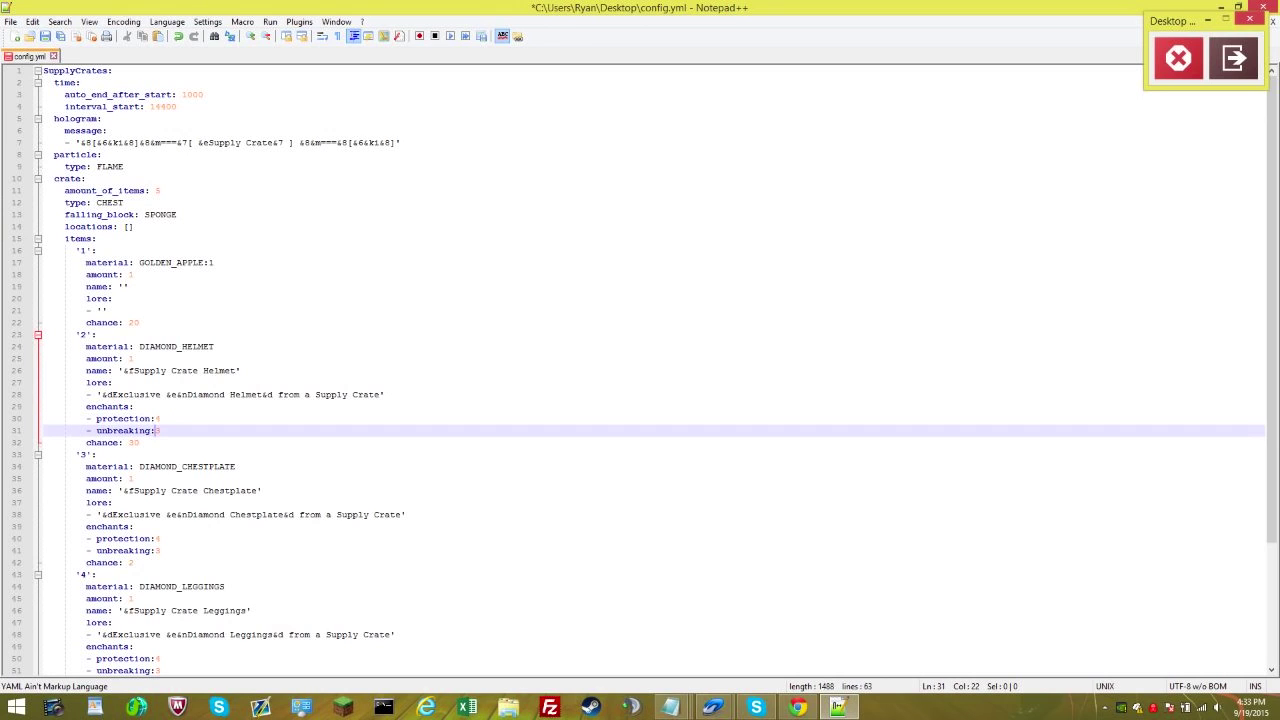
key(Return)
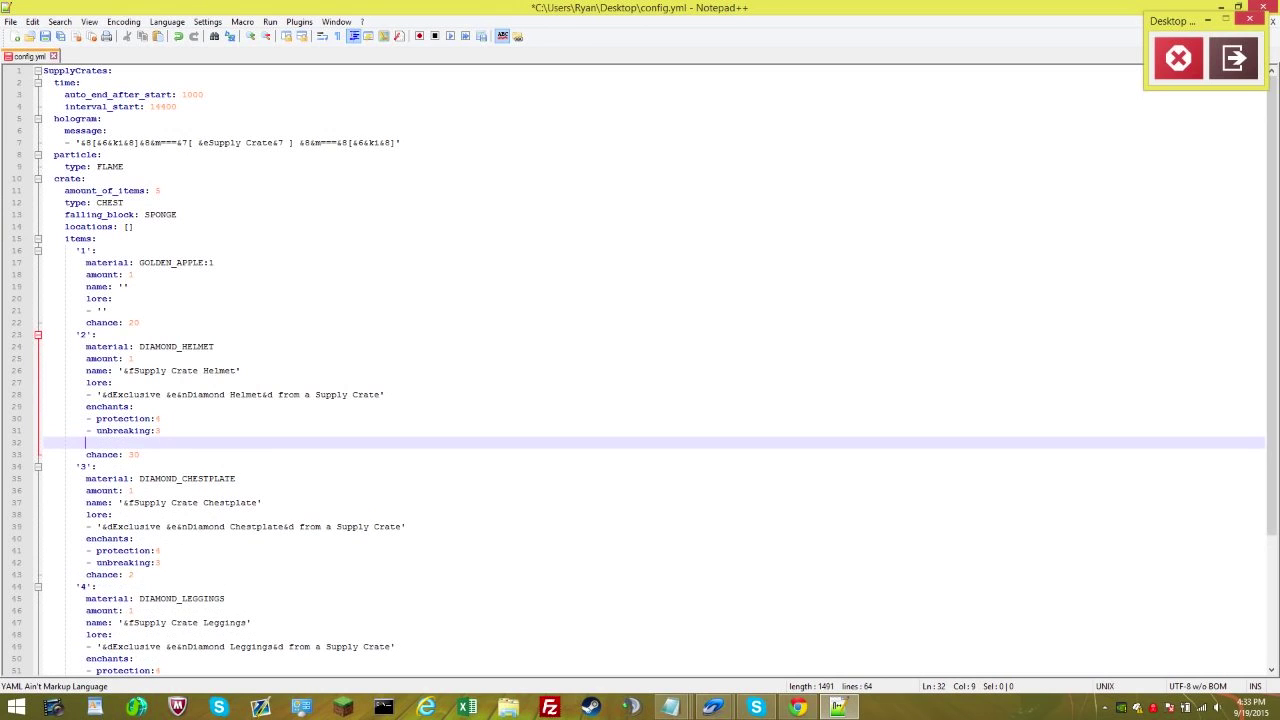
text(- respiration:3)
key(Up)
key(Up)
key(Up)
key(Up)
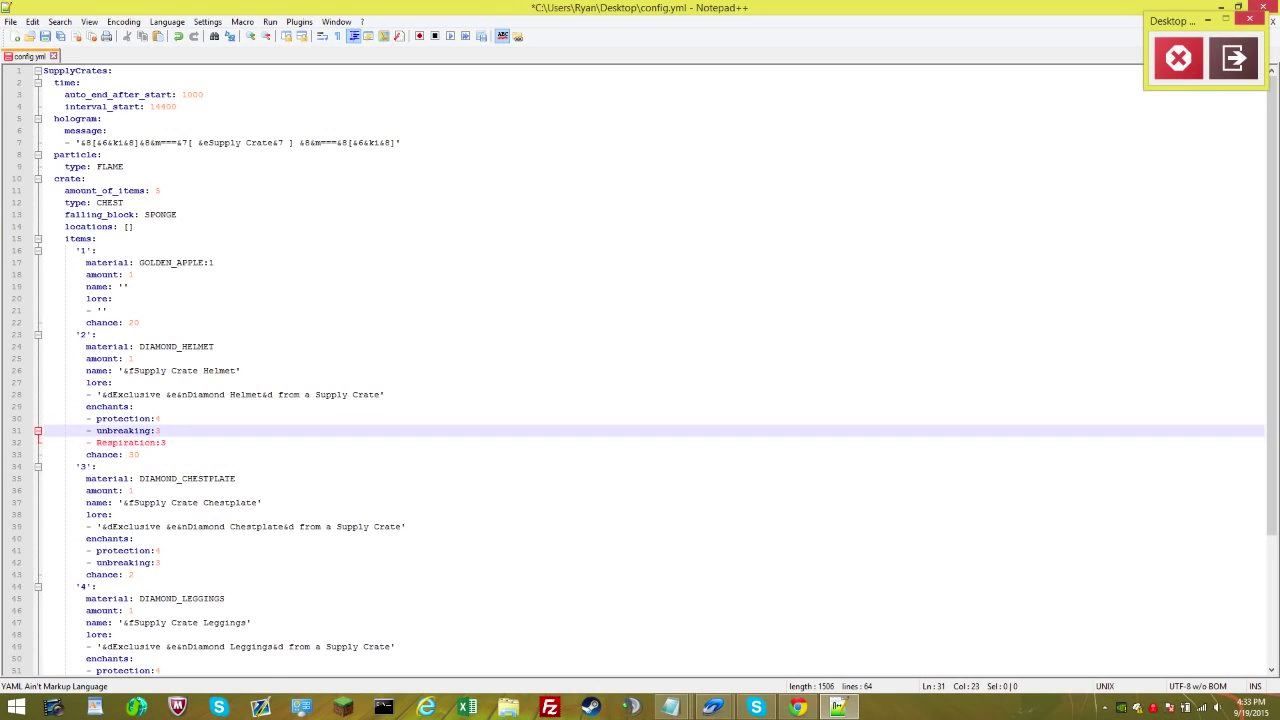
key(Down)
key(Up)
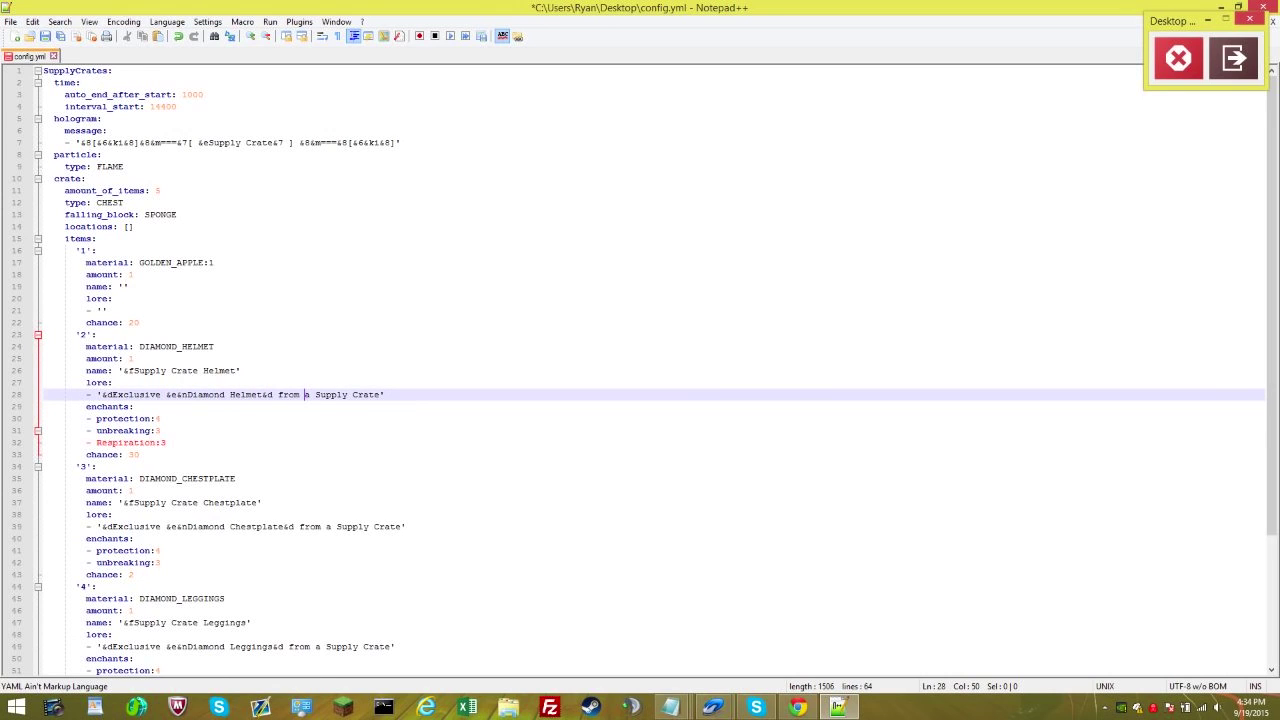
Set the amount of item '1', the golden apple, to 4
click(134, 359)
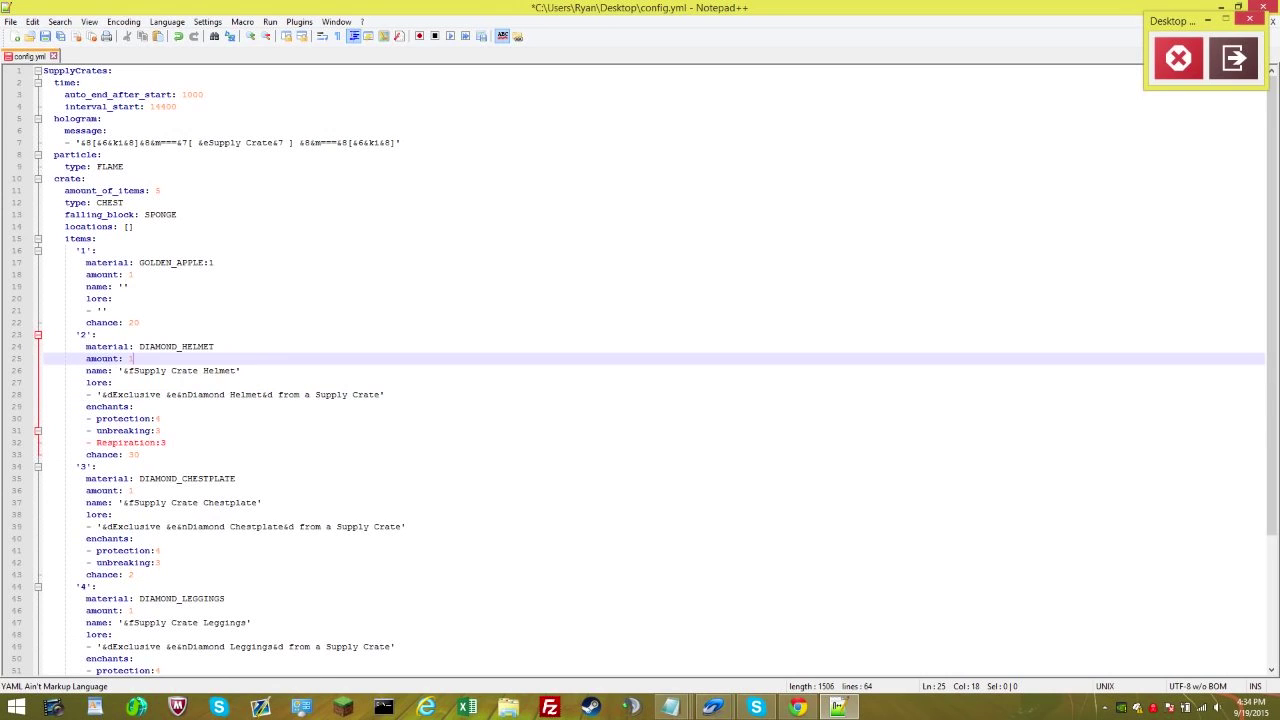
click(134, 275)
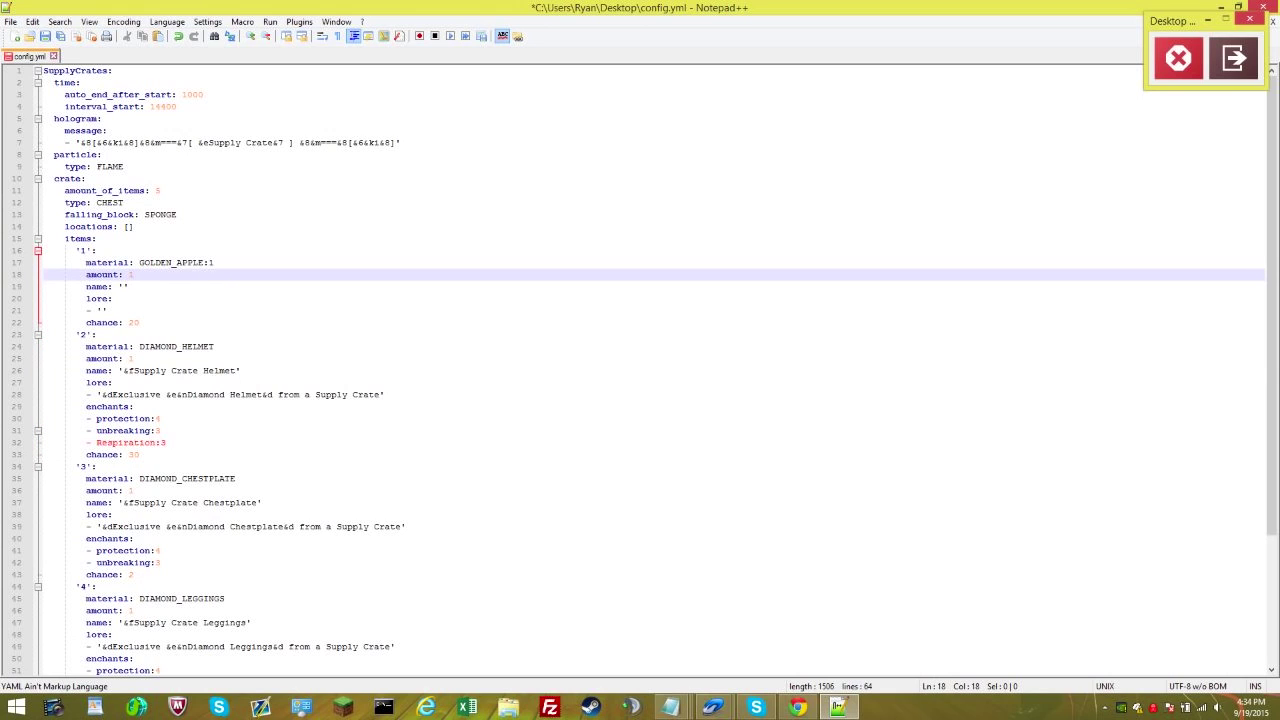
key(BackSpace)
text(2)
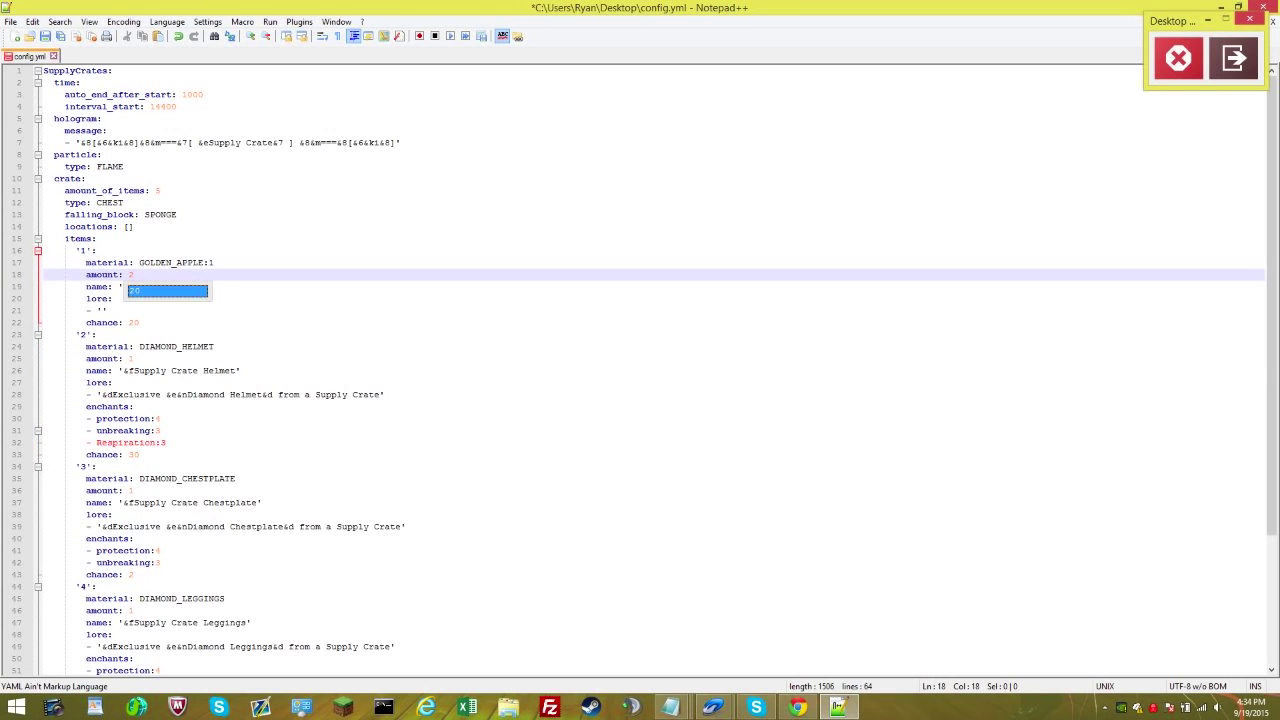
click(134, 359)
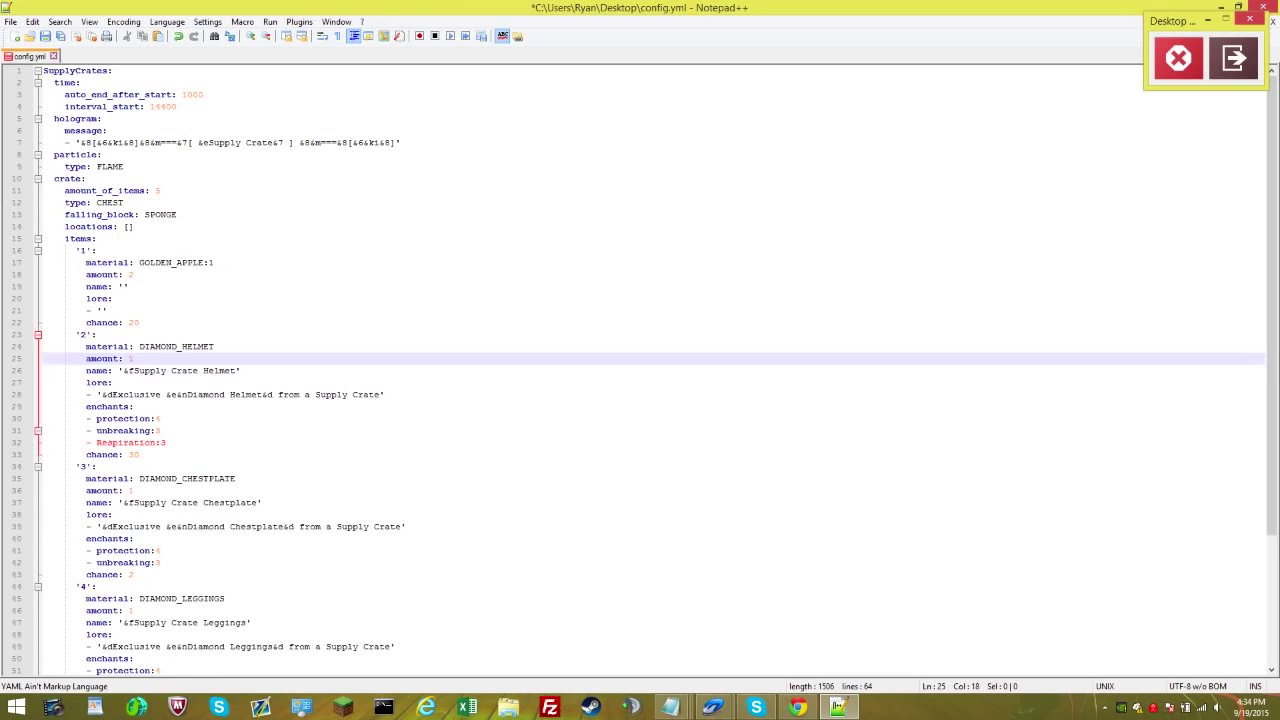
click(214, 263)
click(134, 275)
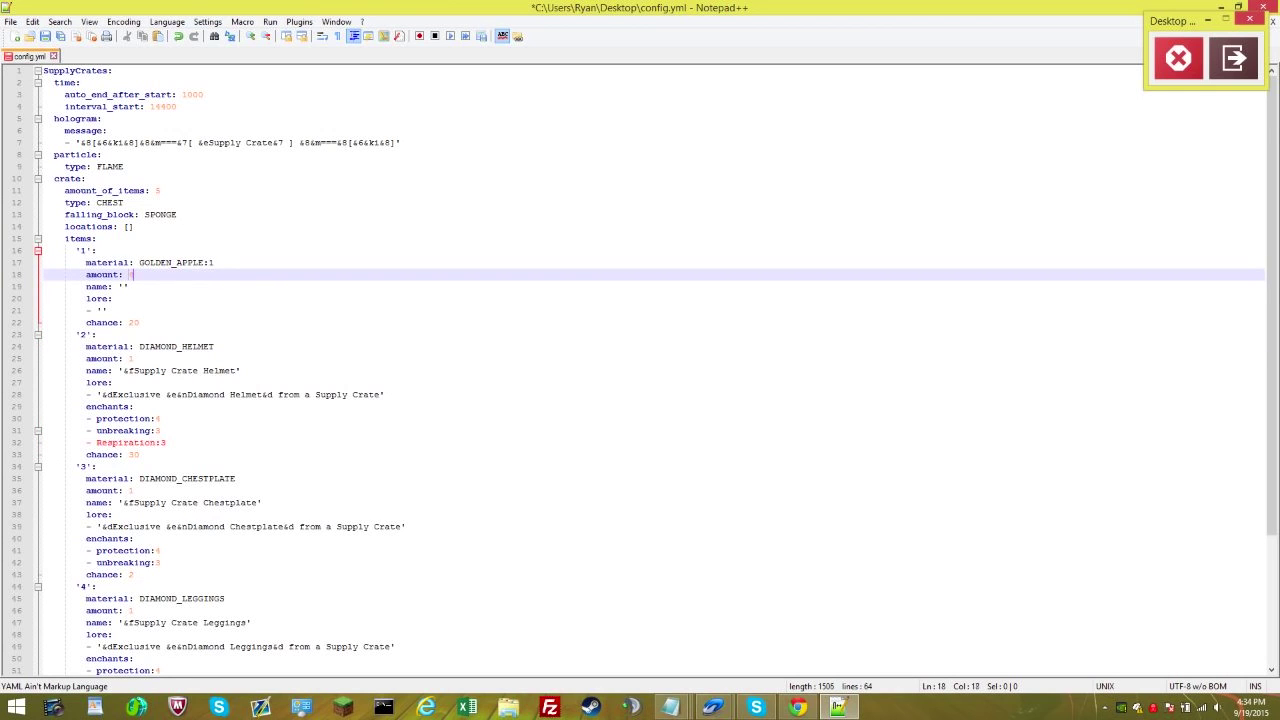
text(4)
click(134, 359)
Duplicate the whole item '5' diamond boots entry, from its number to its chance line, at the end of the file
scroll(134, 359, down, 2)
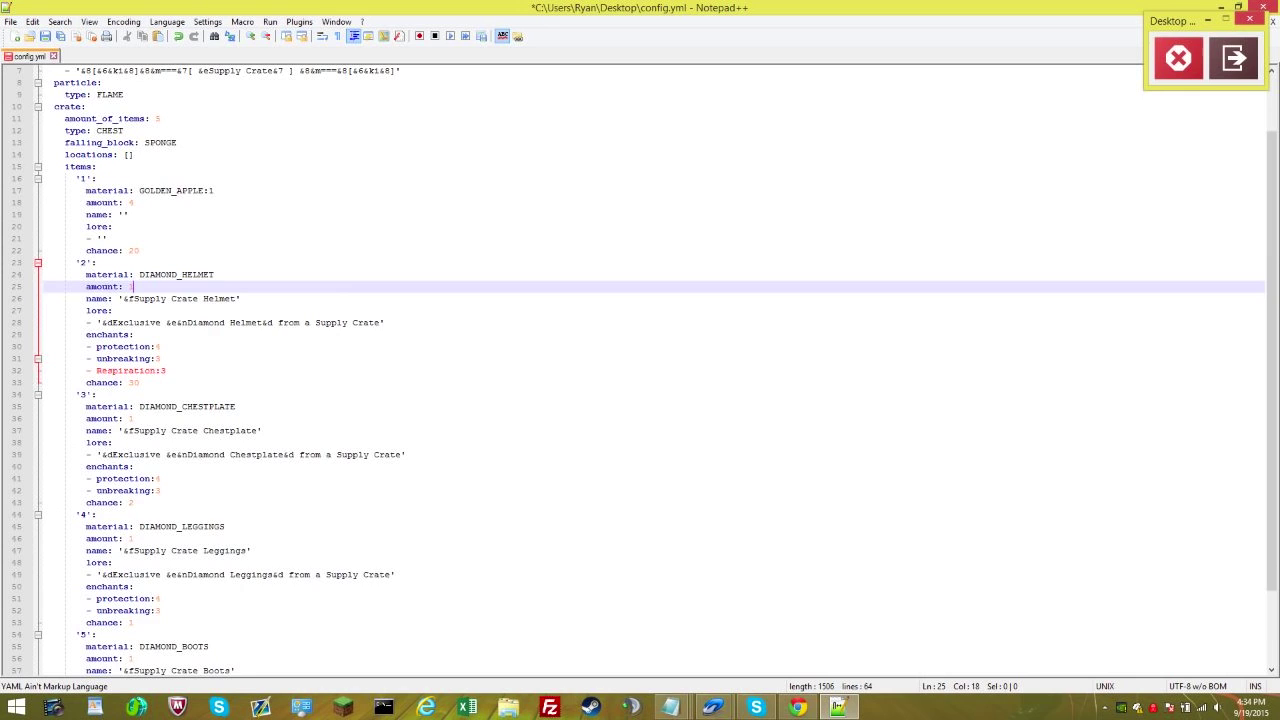
scroll(654, 368, down, 1)
click(166, 370)
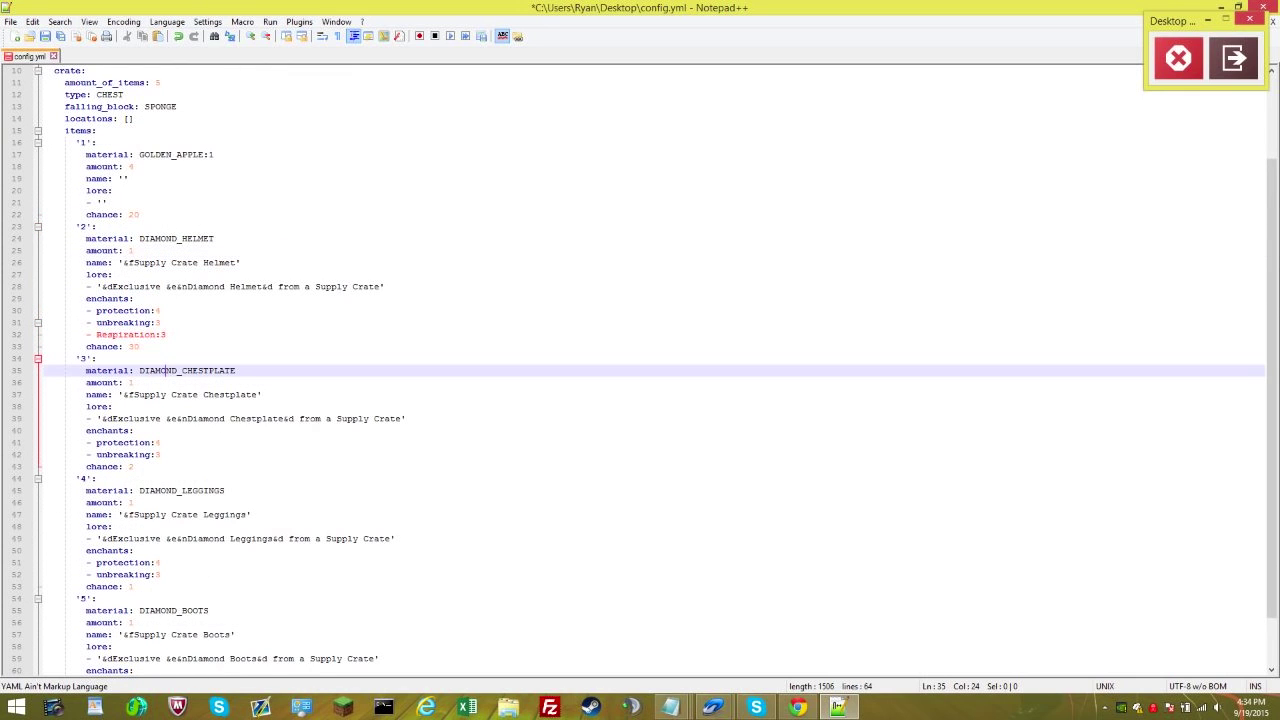
scroll(654, 370, down, 2)
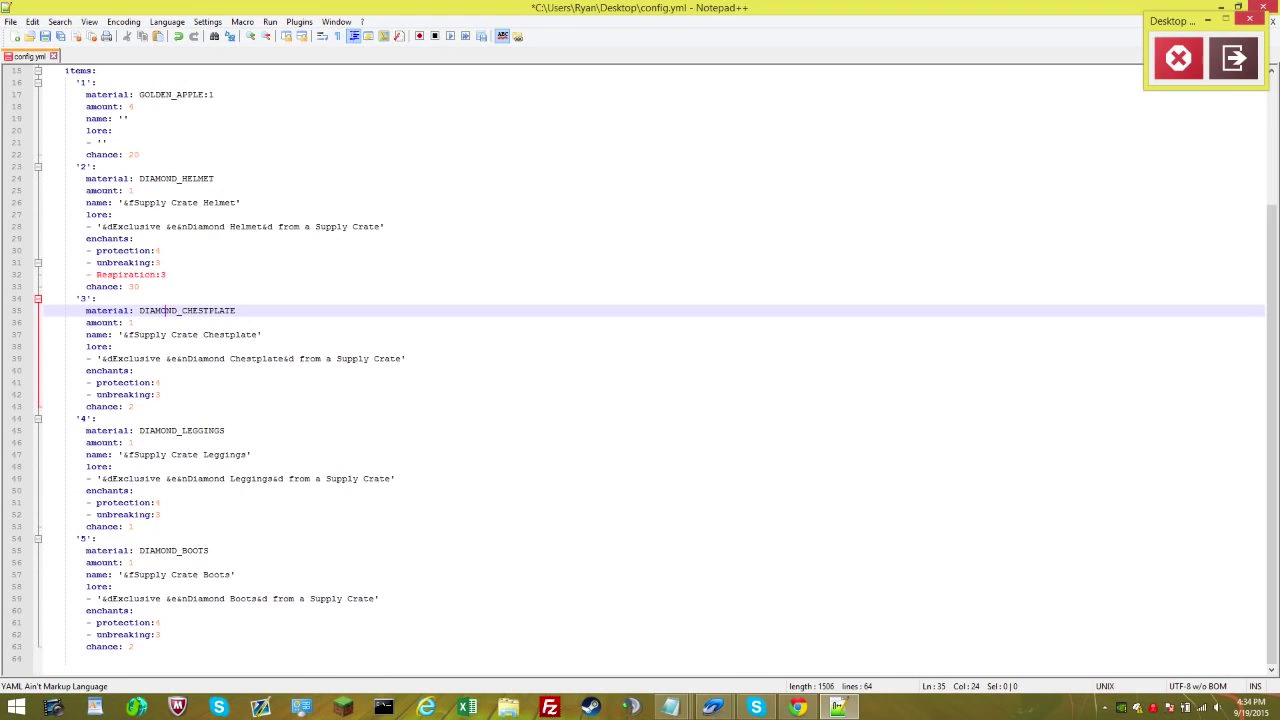
drag(136, 648, 46, 540)
key(ctrl+c)
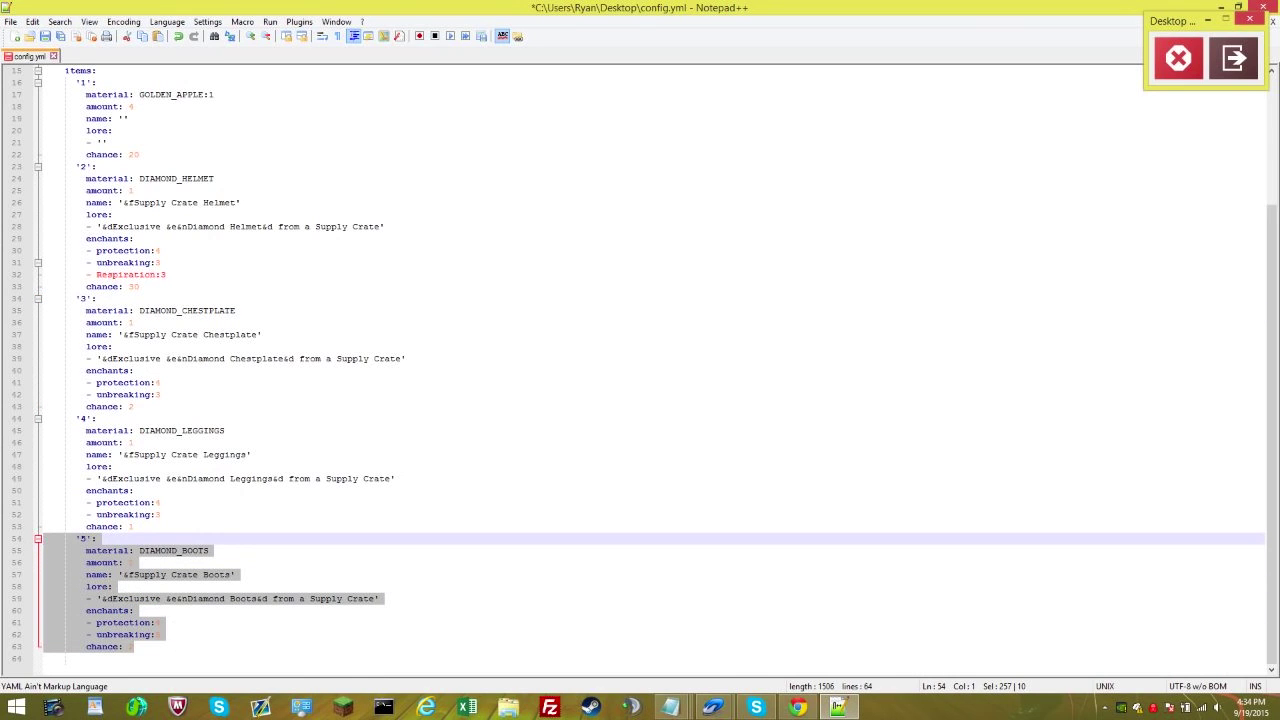
click(470, 658)
key(ctrl+v)
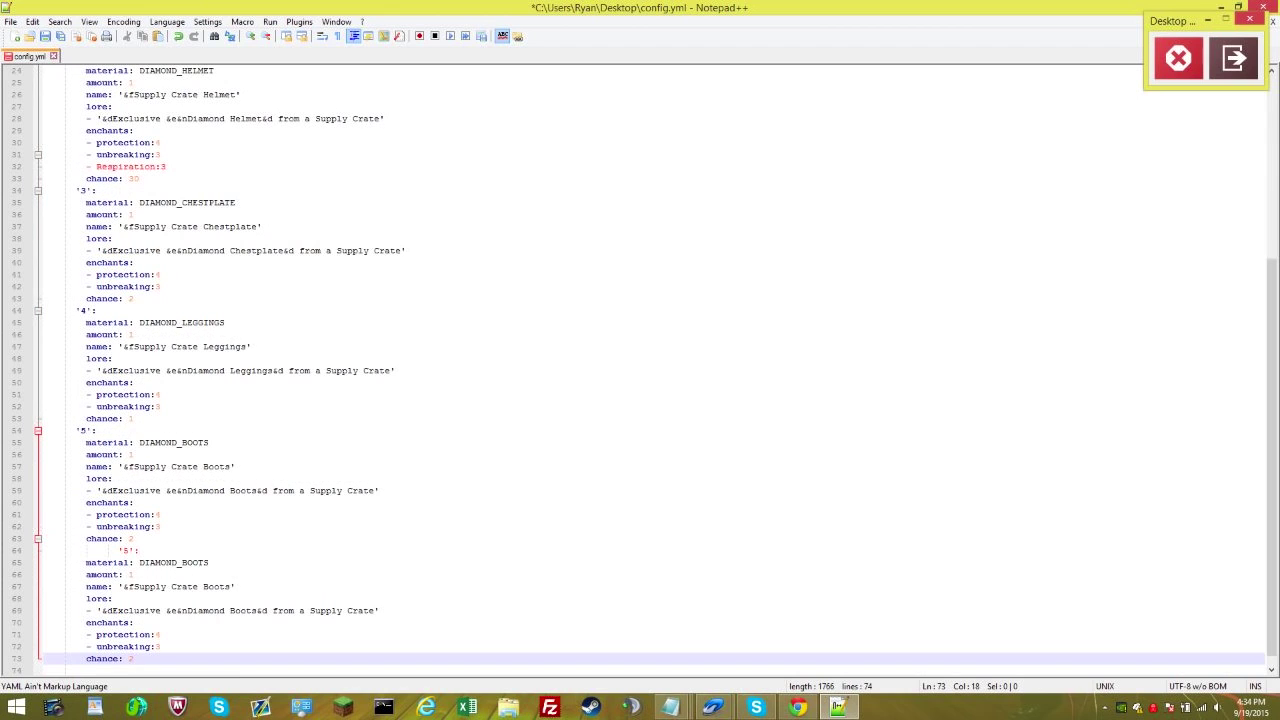
click(86, 431)
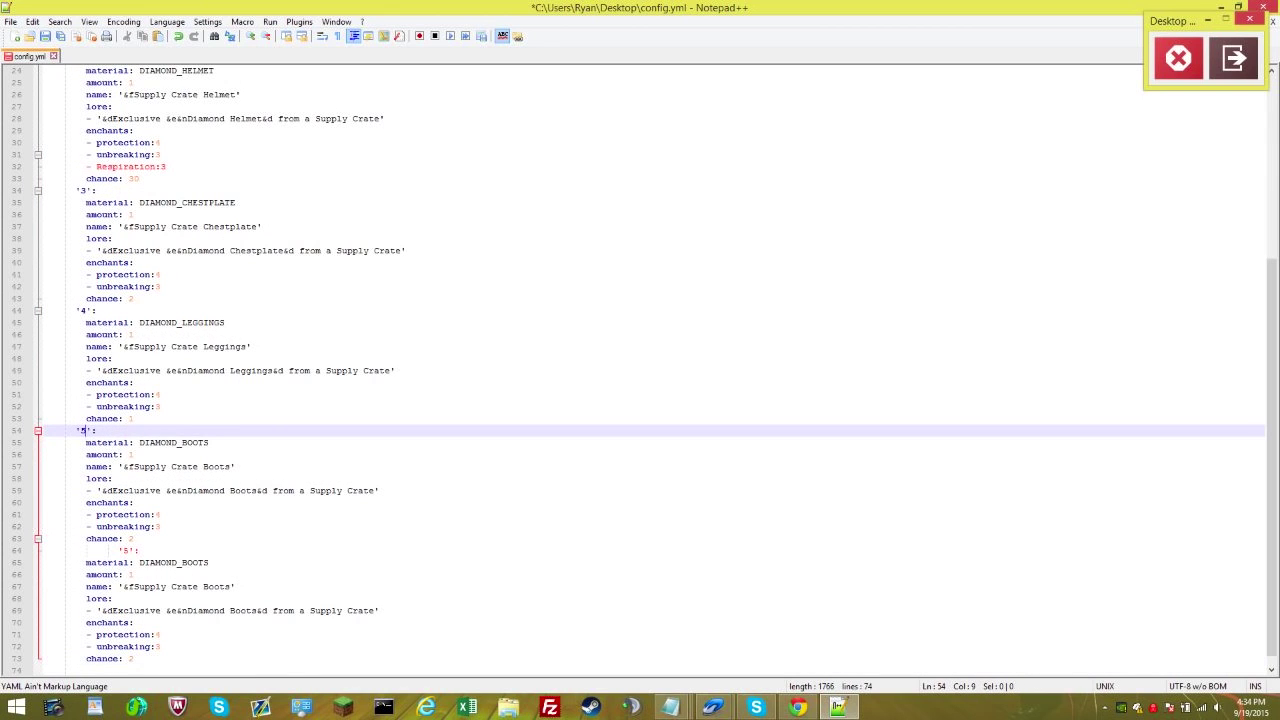
key(Delete)
text(6)
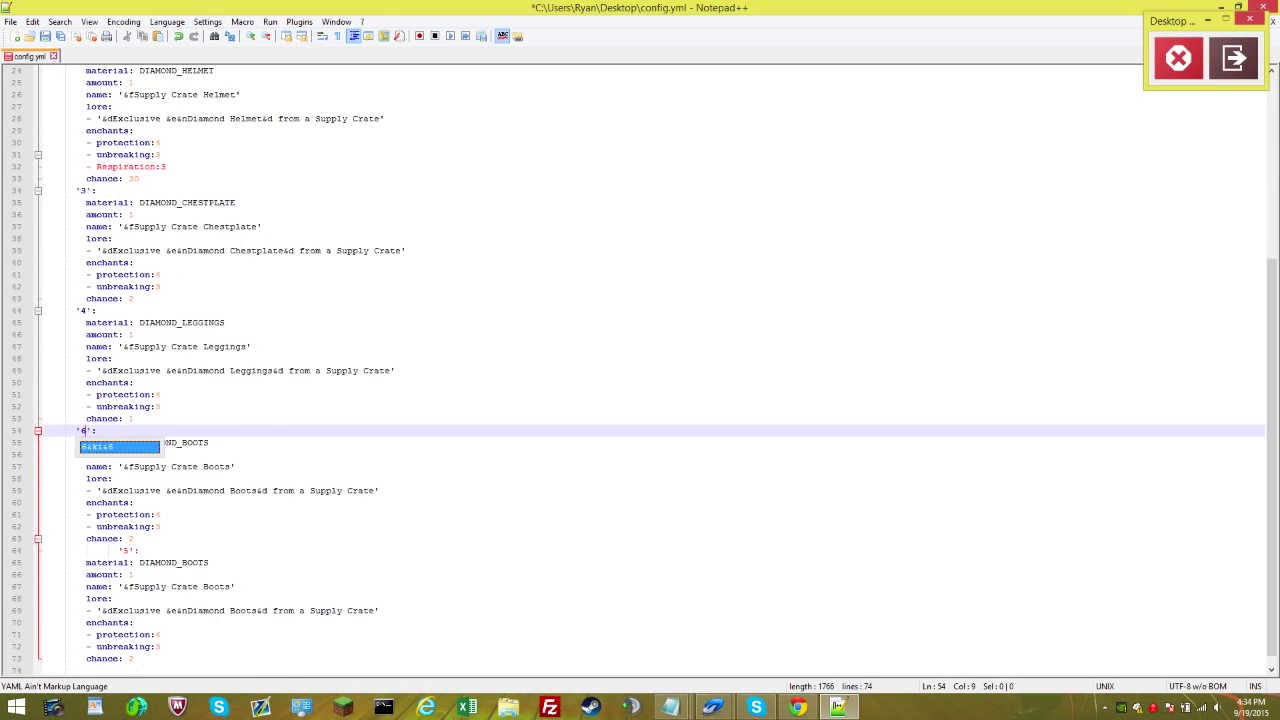
key(BackSpace)
text(5)
Insert a blank line between the original item '5' entry and its copy
scroll(655, 370, down, 1)
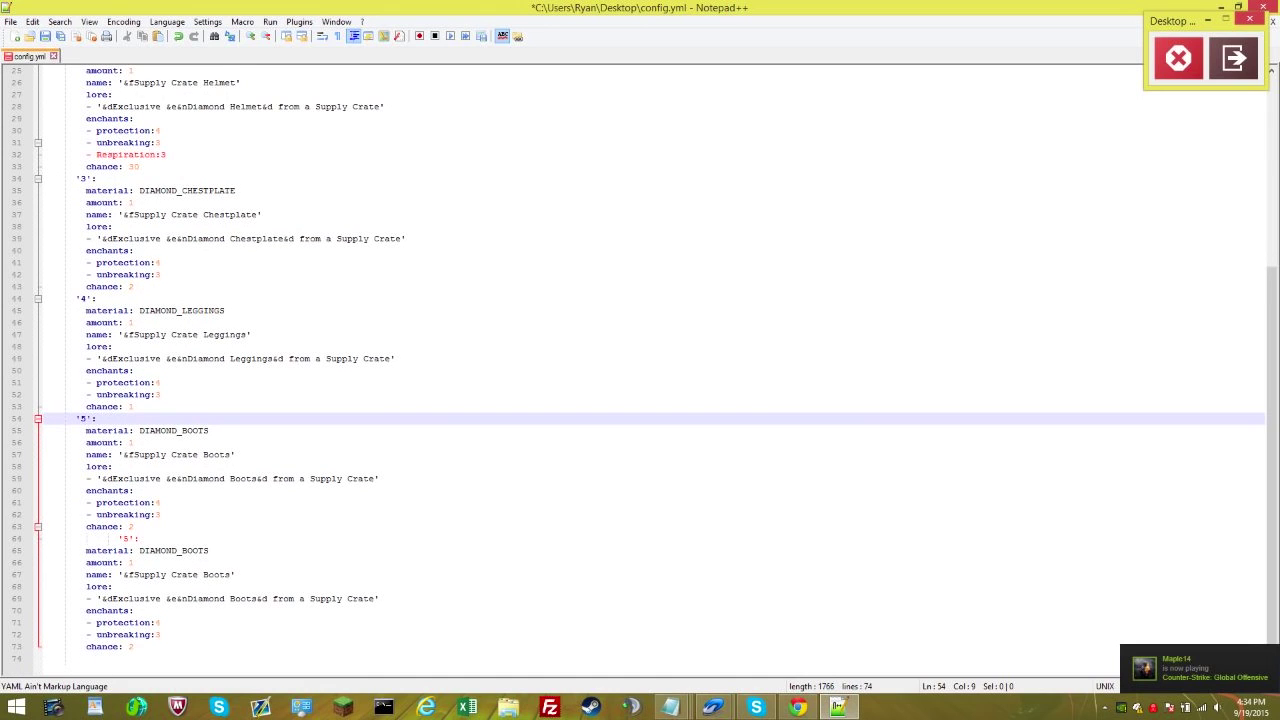
click(131, 526)
key(Return)
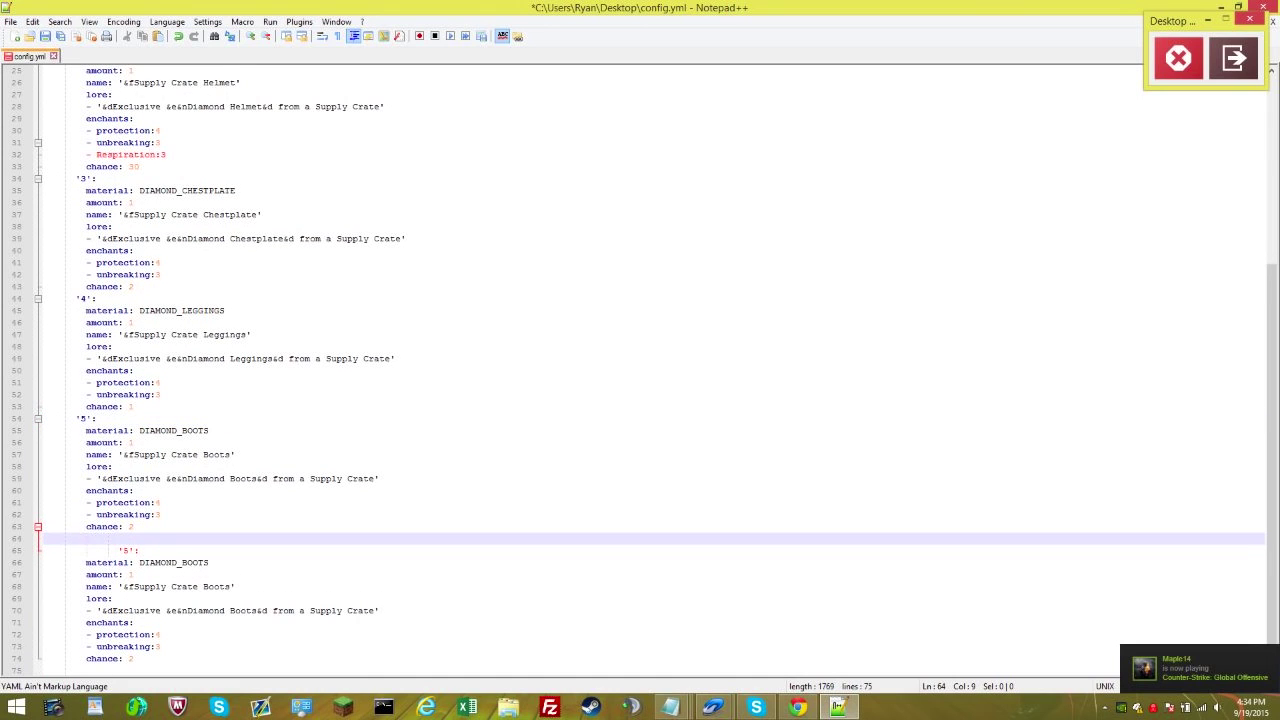
key(Down)
key(Down)
key(Down)
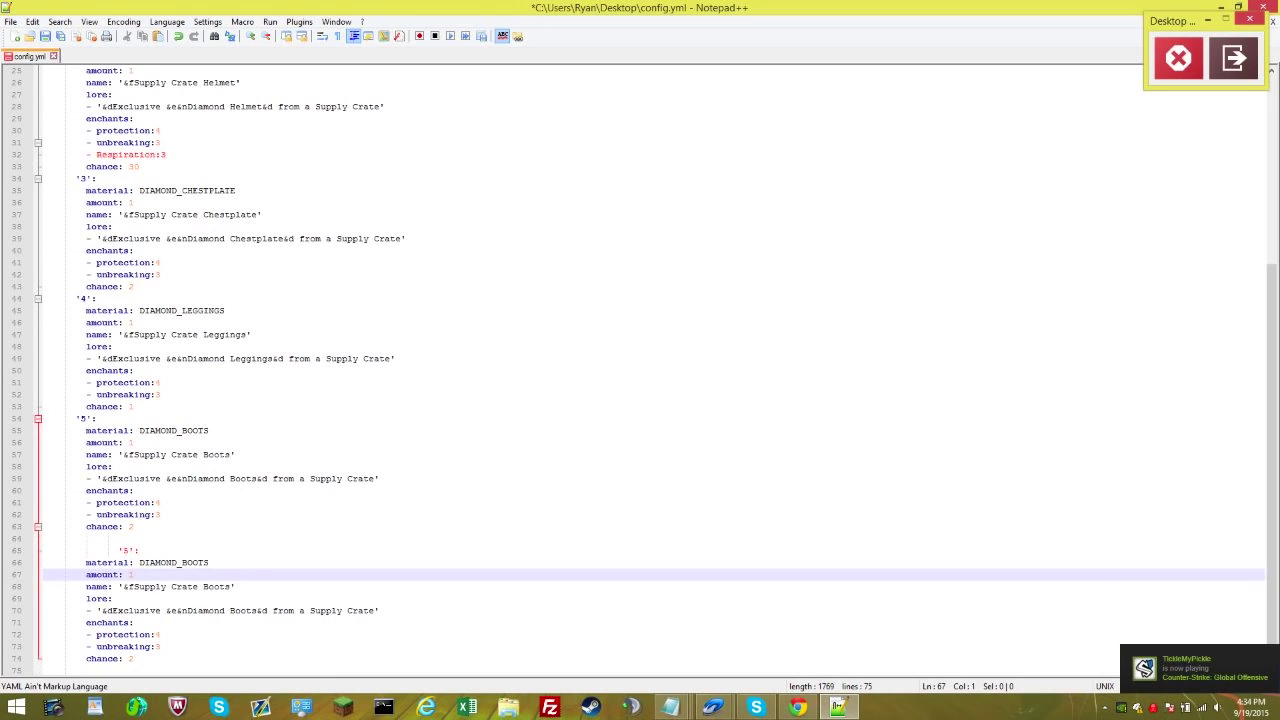
Reduce the indentation of the copied entry's '5': line until it aligns with the other item number lines
click(118, 551)
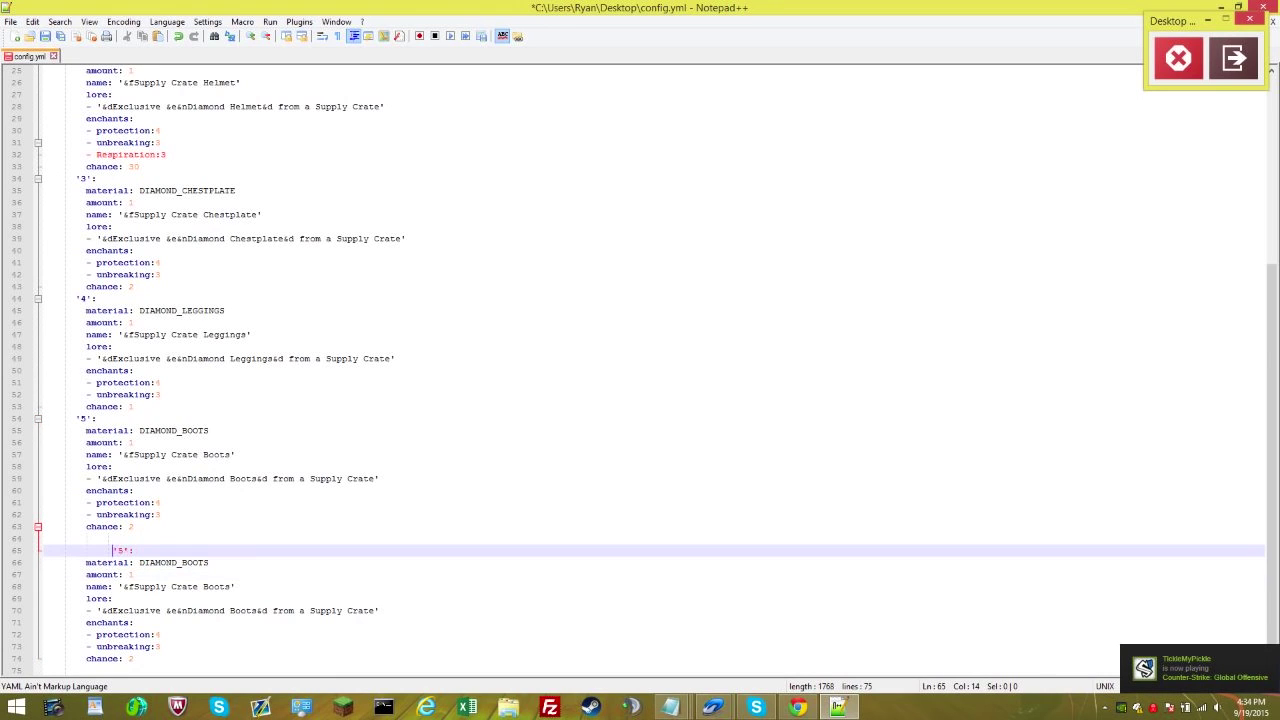
key(BackSpace)
key(BackSpace)
key(BackSpace)
key(BackSpace)
key(BackSpace)
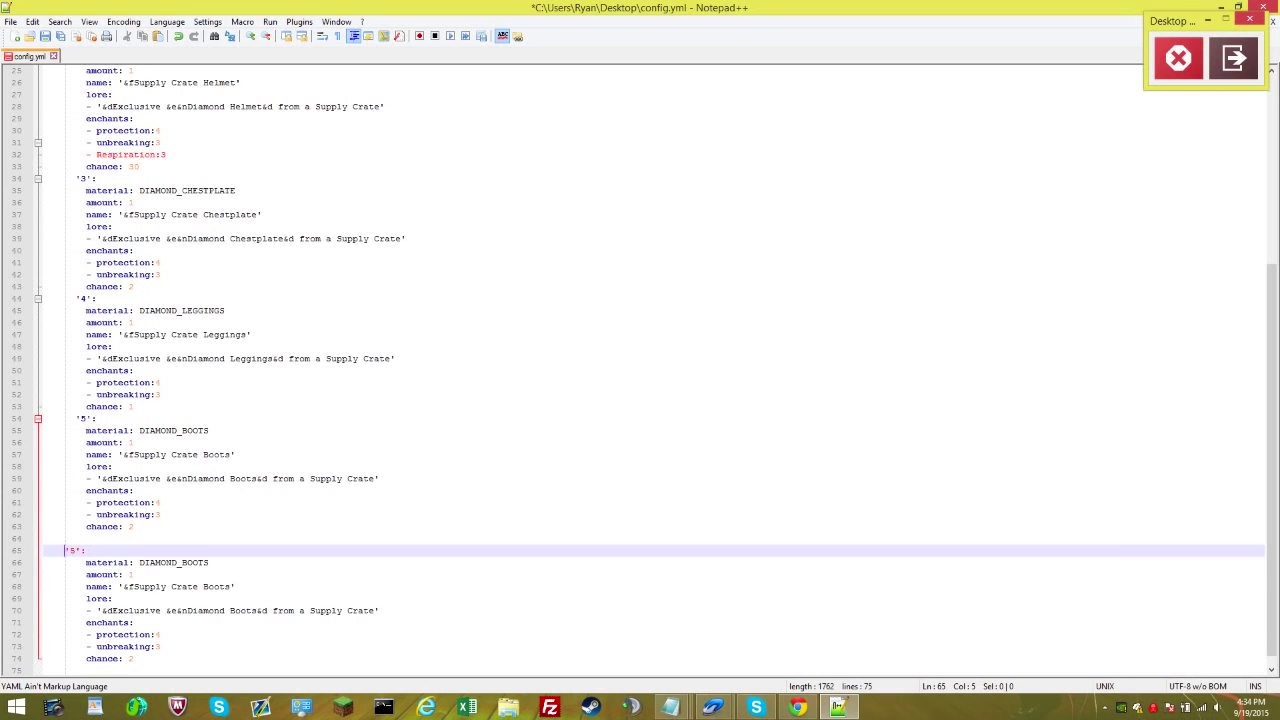
key(Tab)
key(Up)
key(Up)
key(Up)
key(Up)
key(Up)
key(Up)
key(Up)
key(Up)
key(Up)
key(Up)
key(Up)
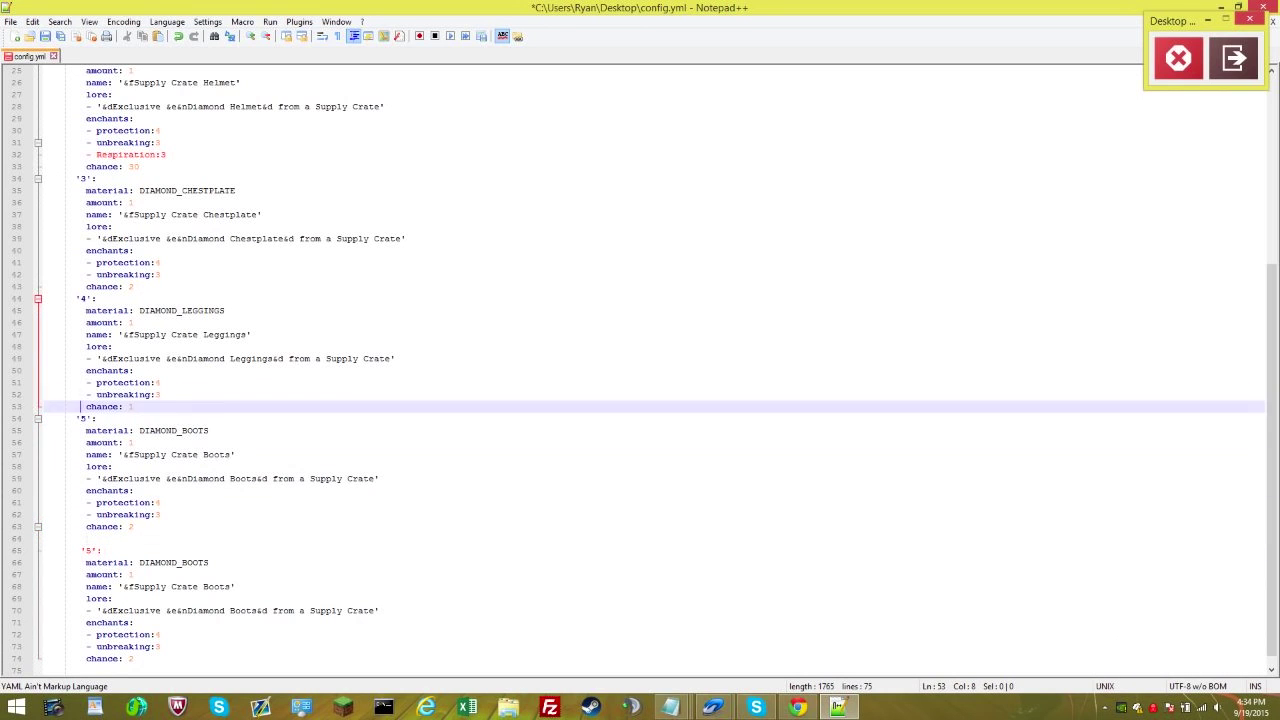
key(Down)
key(Down)
key(Down)
key(Down)
key(Down)
key(Down)
key(Down)
key(Down)
key(Down)
key(Down)
key(Down)
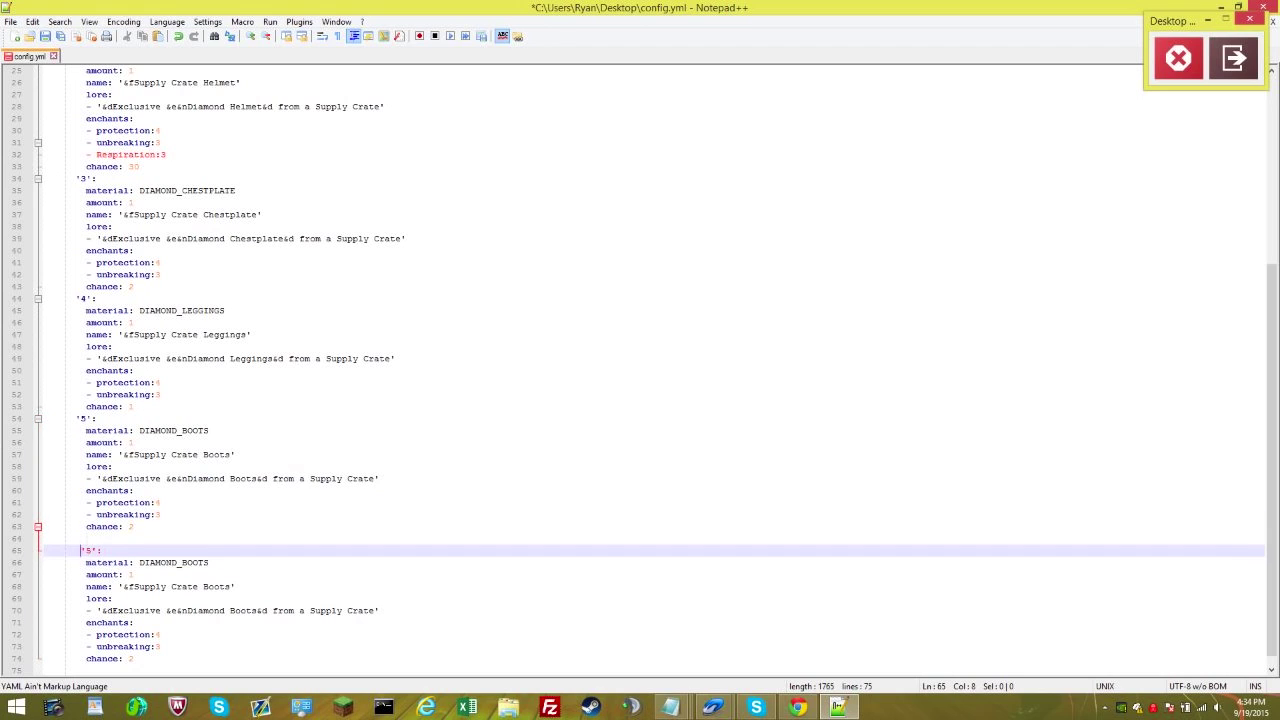
key(BackSpace)
key(Up)
key(Up)
key(Up)
key(Up)
key(Up)
key(Up)
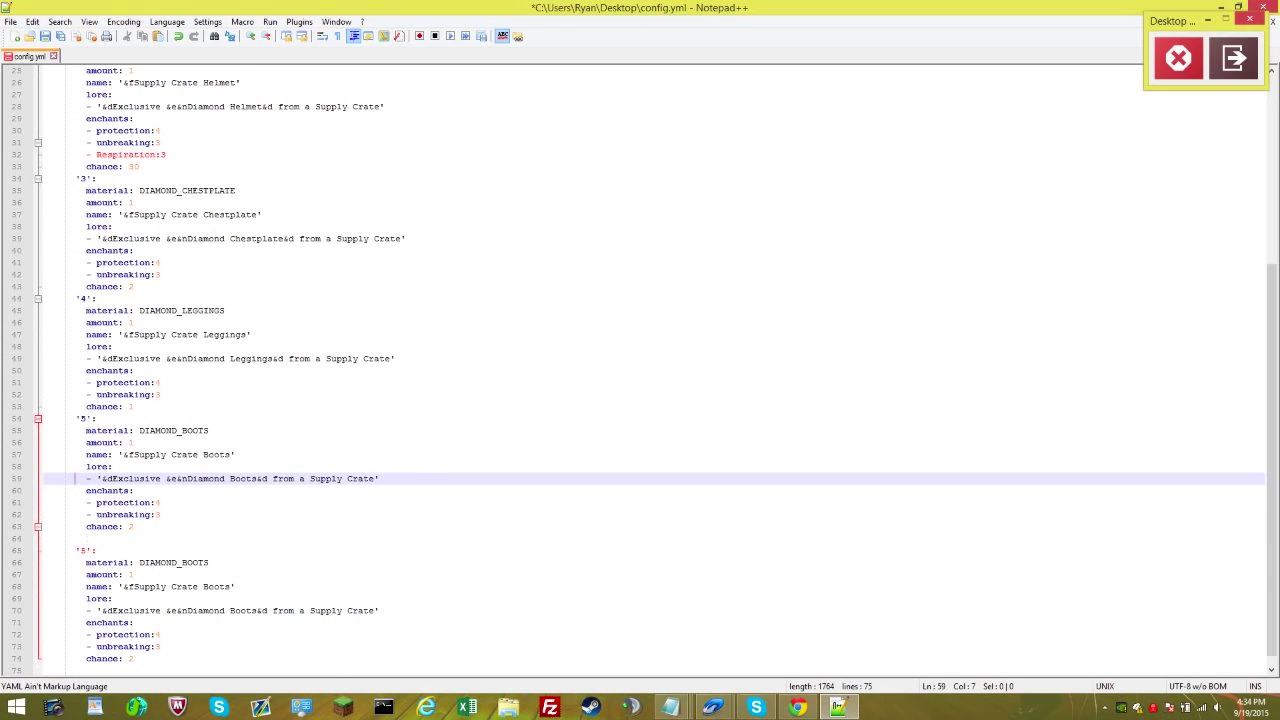
Replace the material of the copied item entry at the end of the file with Beacon
click(209, 563)
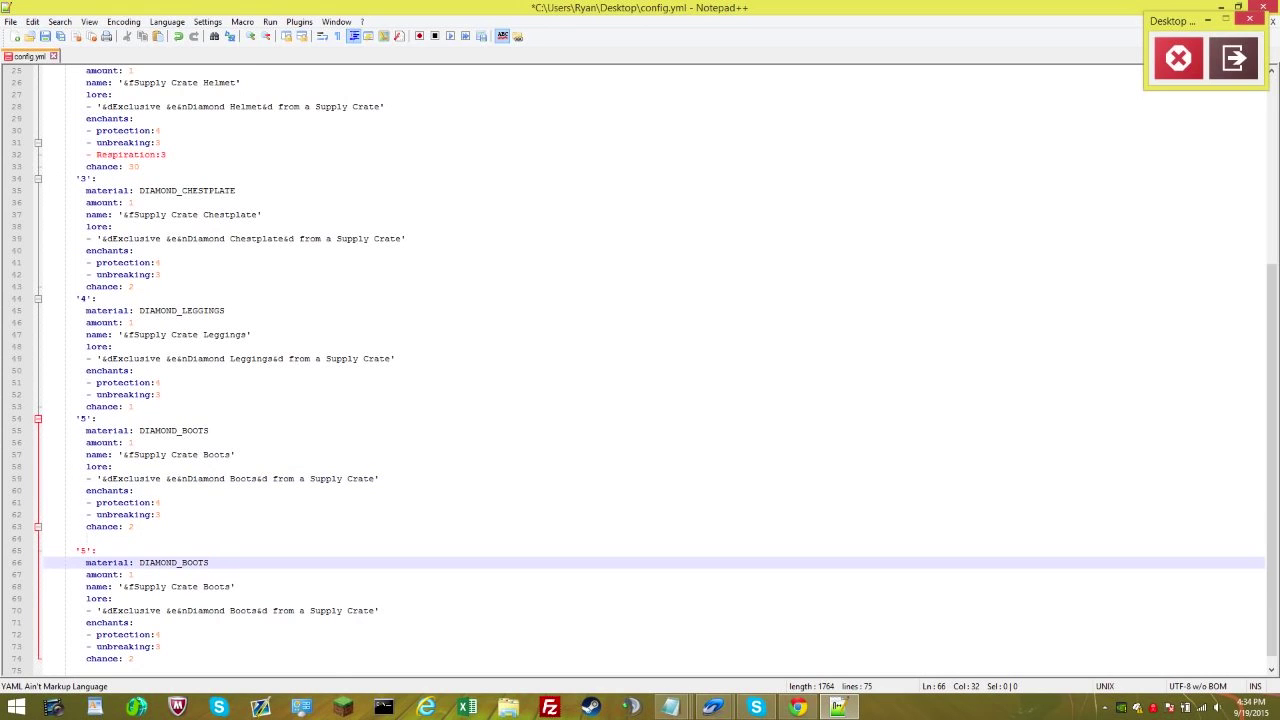
click(170, 586)
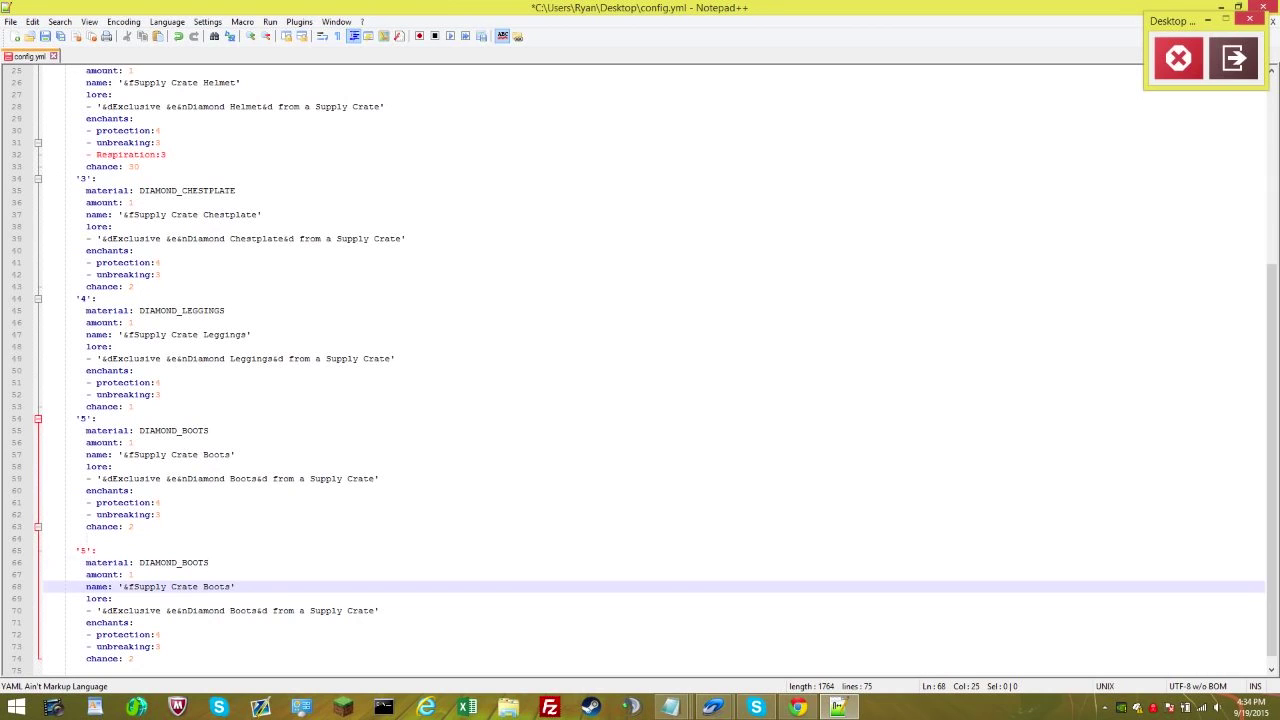
click(210, 563)
key(BackSpace)
key(BackSpace)
key(BackSpace)
key(BackSpace)
key(BackSpace)
key(BackSpace)
key(BackSpace)
key(BackSpace)
key(BackSpace)
key(BackSpace)
key(BackSpace)
key(BackSpace)
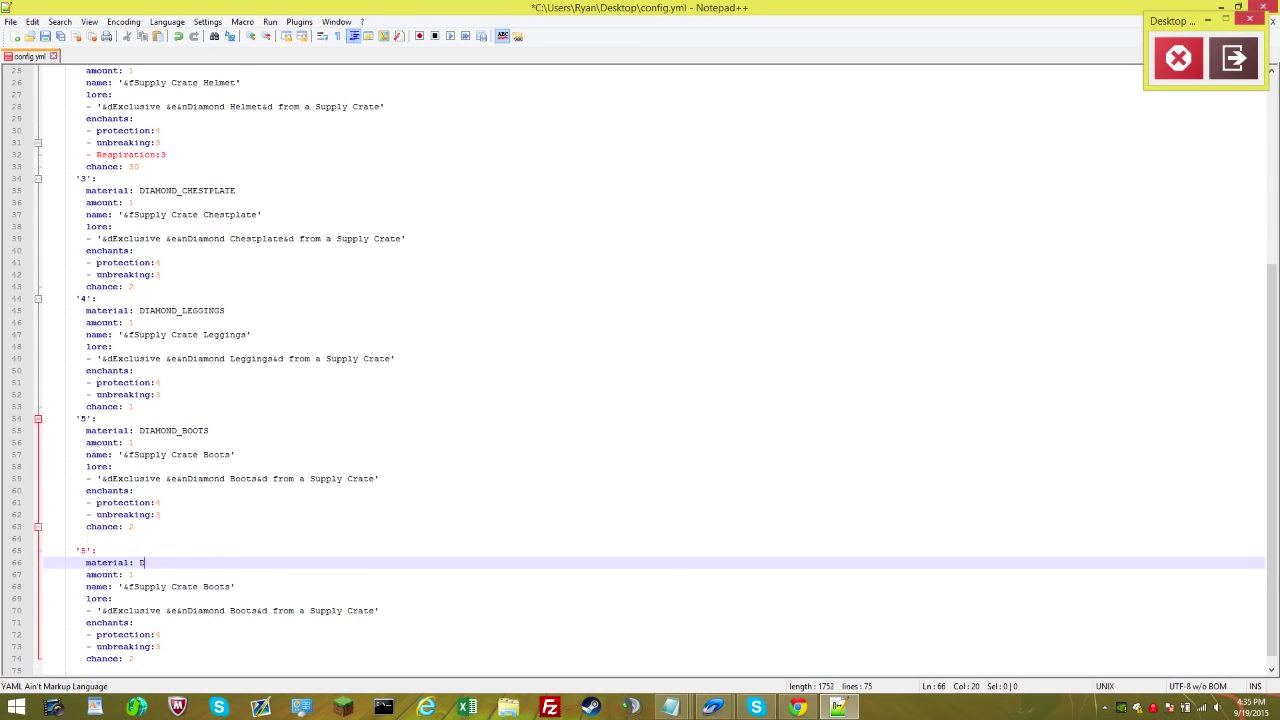
key(BackSpace)
text(Beacon)
Change the copied entry's name to '&fSuper Beacon', keeping the &f colour code and quotes
key(Down)
key(Down)
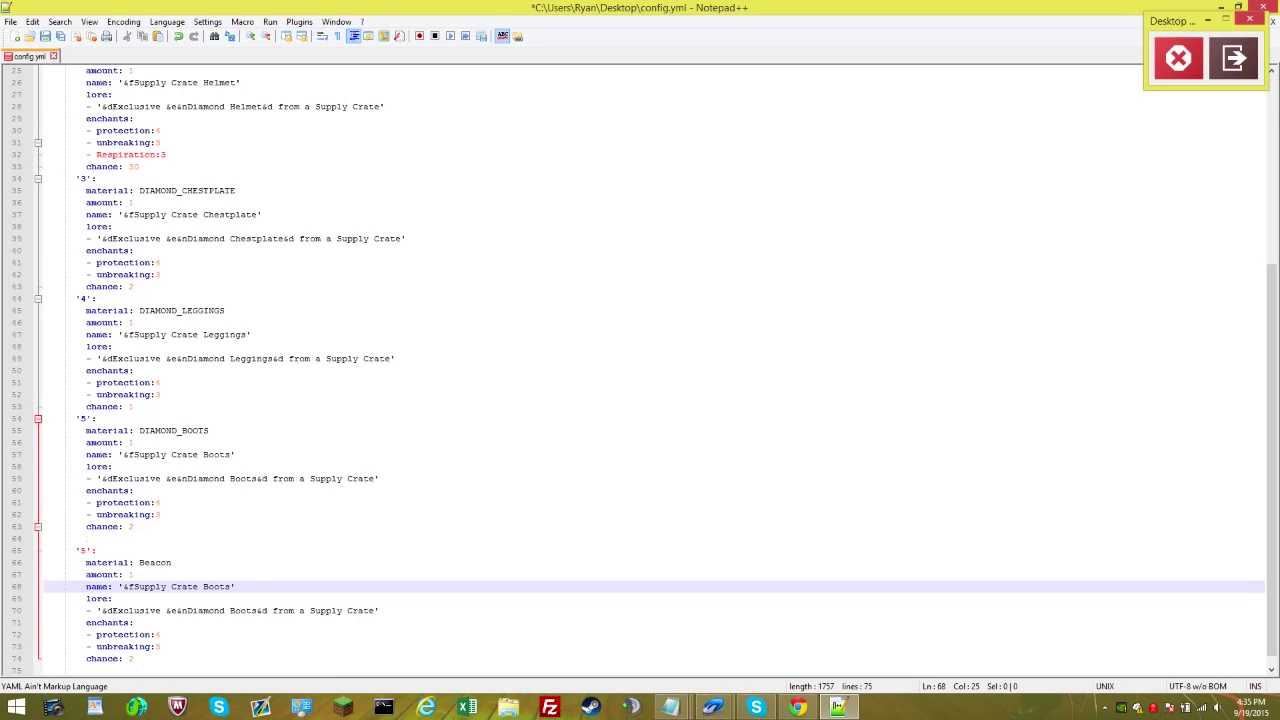
key(BackSpace)
key(BackSpace)
key(BackSpace)
key(BackSpace)
key(BackSpace)
key(BackSpace)
key(BackSpace)
key(BackSpace)
key(BackSpace)
key(BackSpace)
key(BackSpace)
key(BackSpace)
key(BackSpace)
key(BackSpace)
key(BackSpace)
key(BackSpace)
key(BackSpace)
key(BackSpace)
text(Super Beacon)
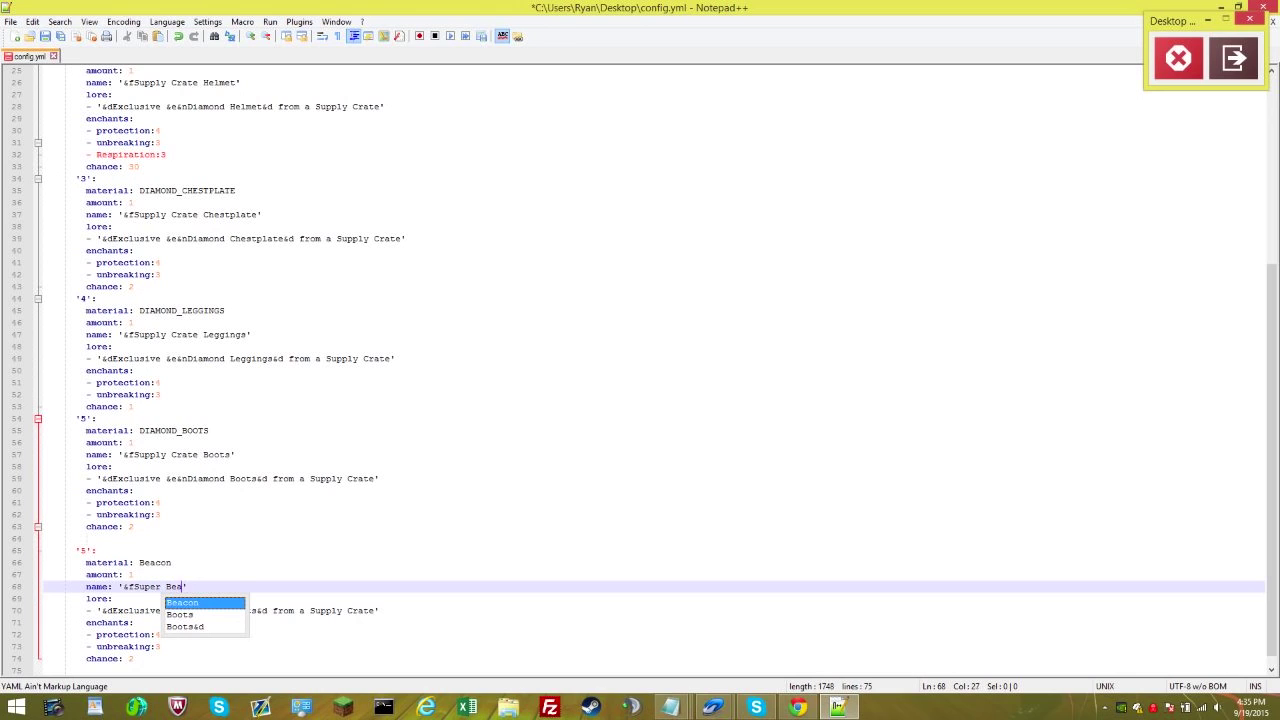
Delete the enchants heading with its protection and unbreaking lines from the Beacon entry and set its chance to 5
click(134, 611)
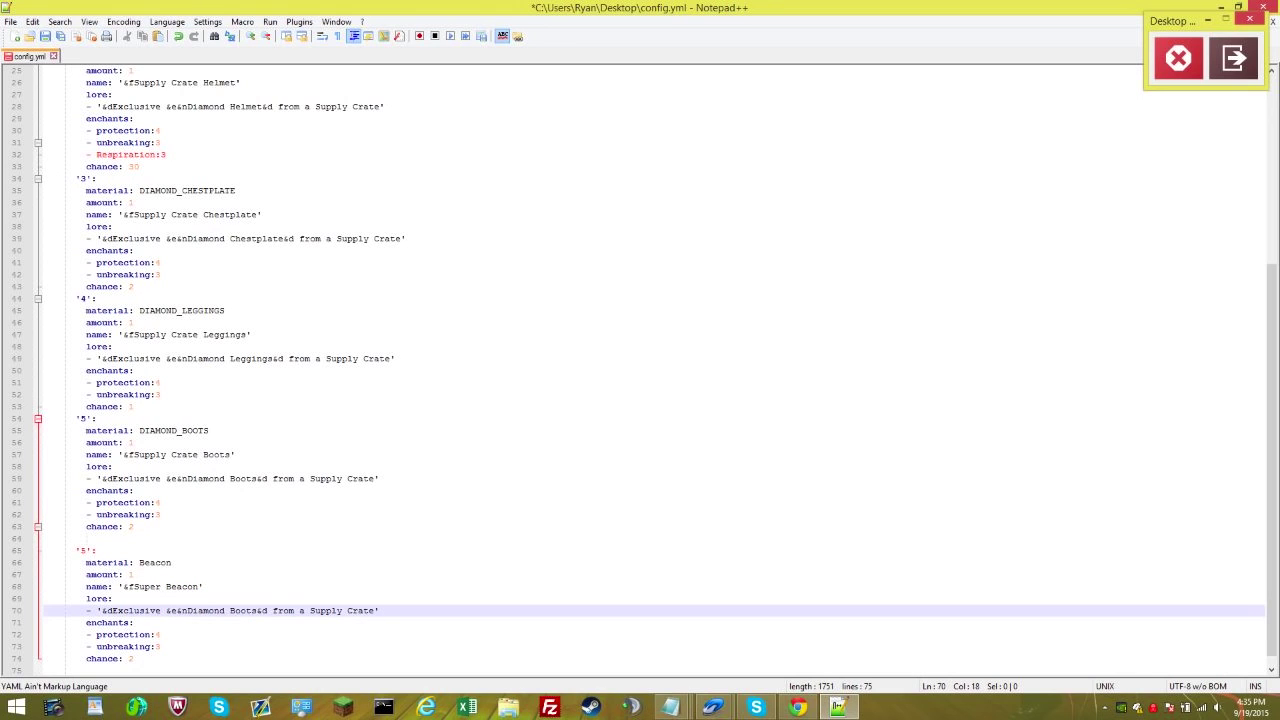
key(Down)
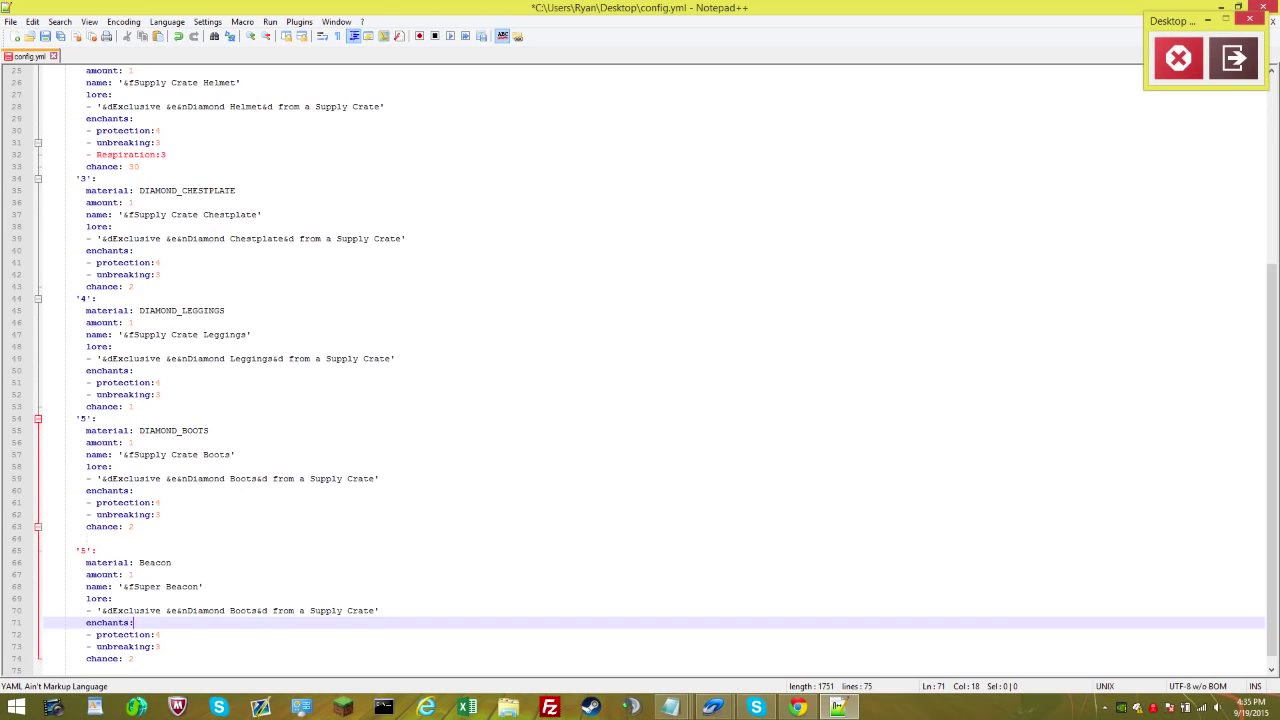
drag(162, 646, 27, 627)
key(BackSpace)
key(BackSpace)
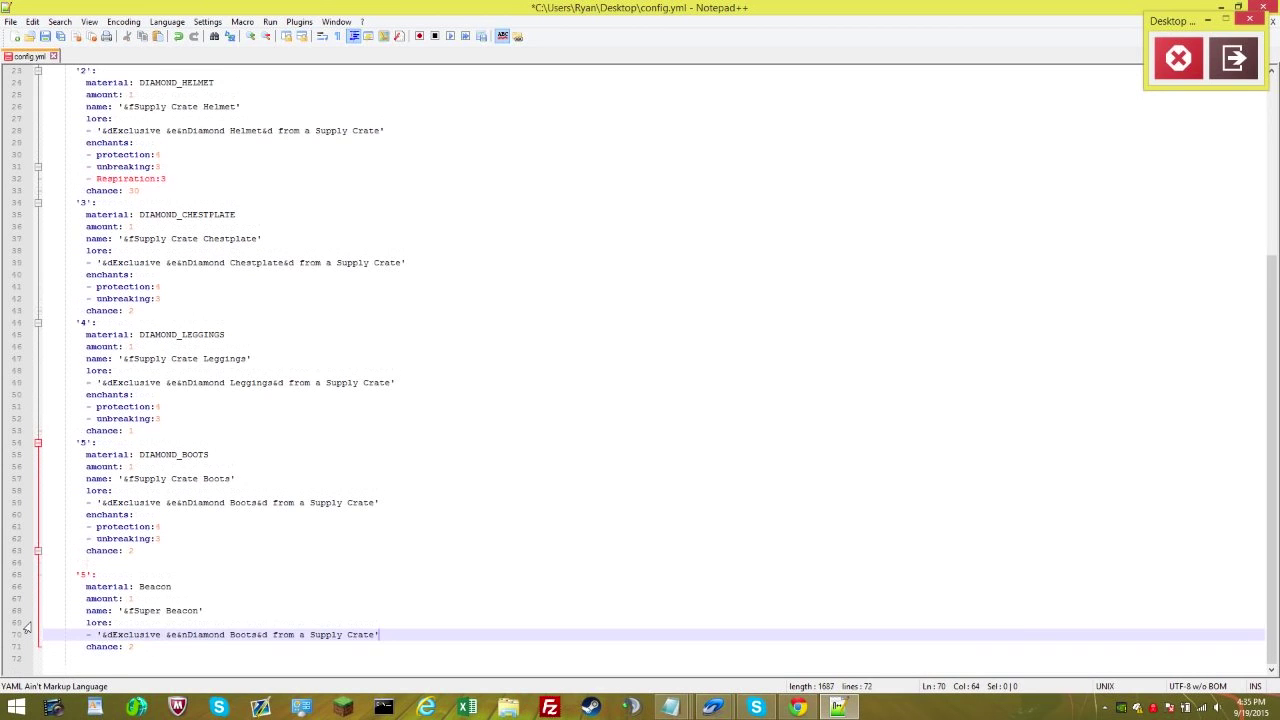
key(Down)
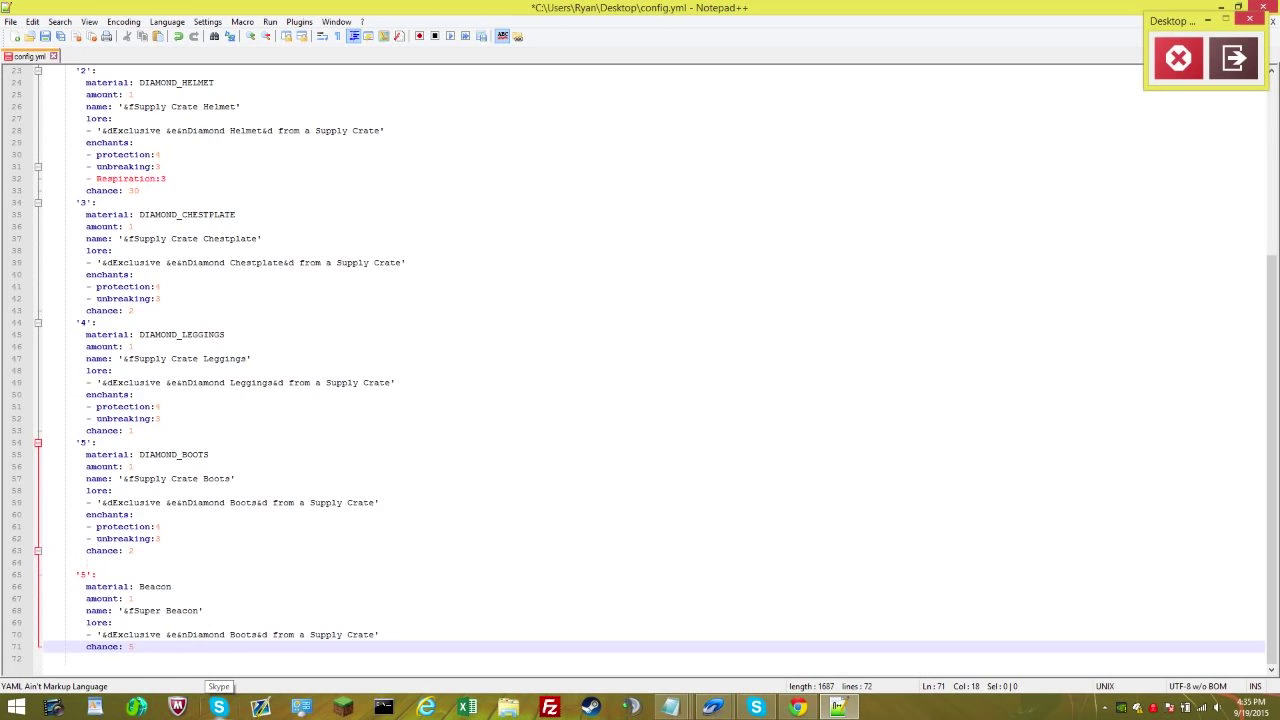
scroll(640, 370, up, 7)
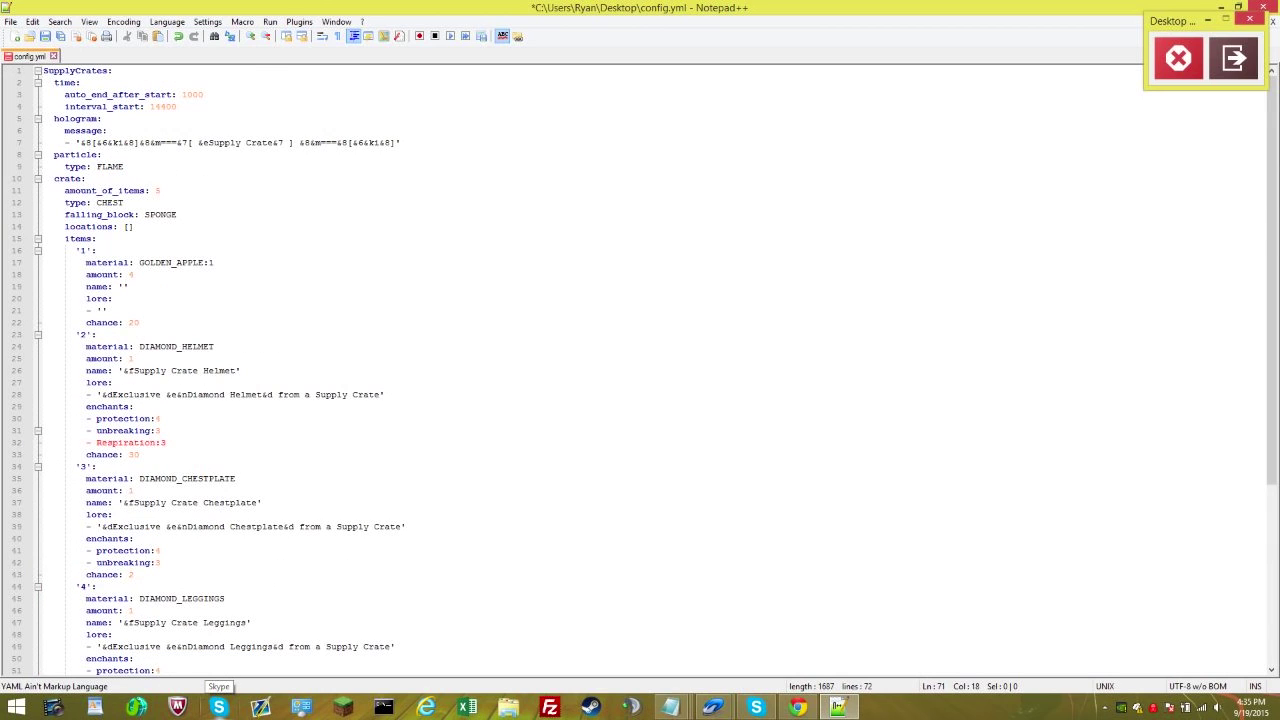